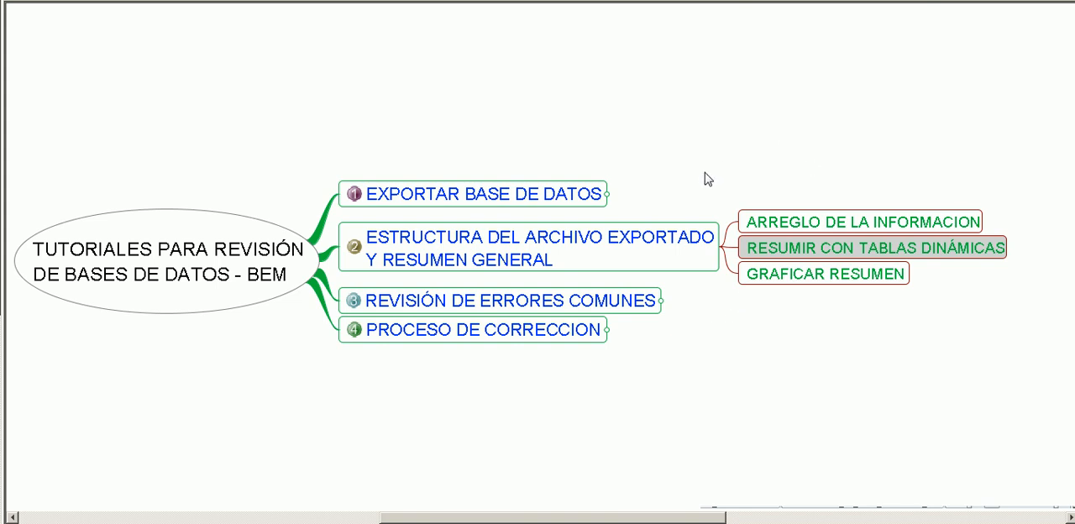
Review the mind map's second topic, on exported file structure, and its subtopics on arranging, summarizing with pivot tables and charting the information.
{"action": "left_click", "coordinate": [552, 249]}
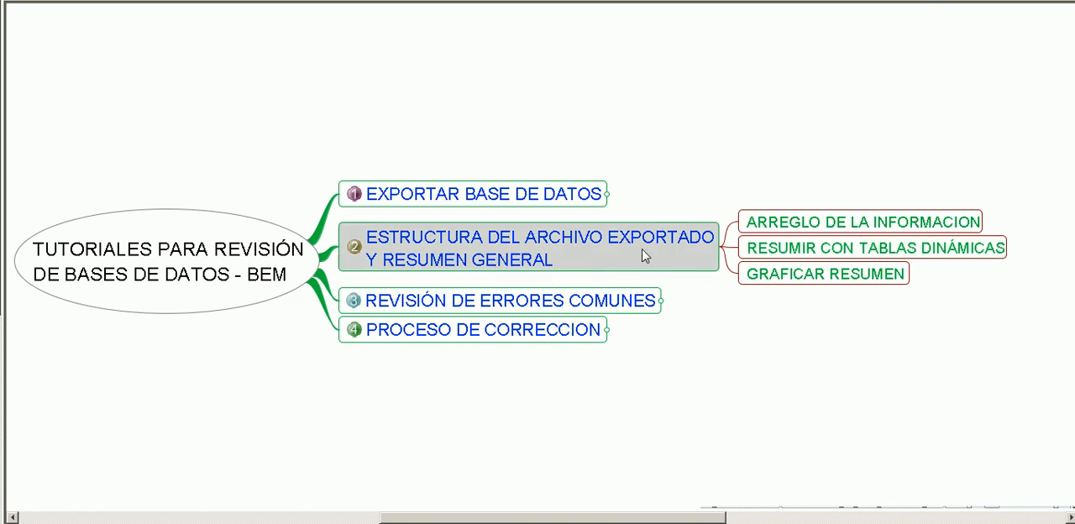
{"action": "left_click", "coordinate": [859, 274]}
{"action": "left_click", "coordinate": [881, 250]}
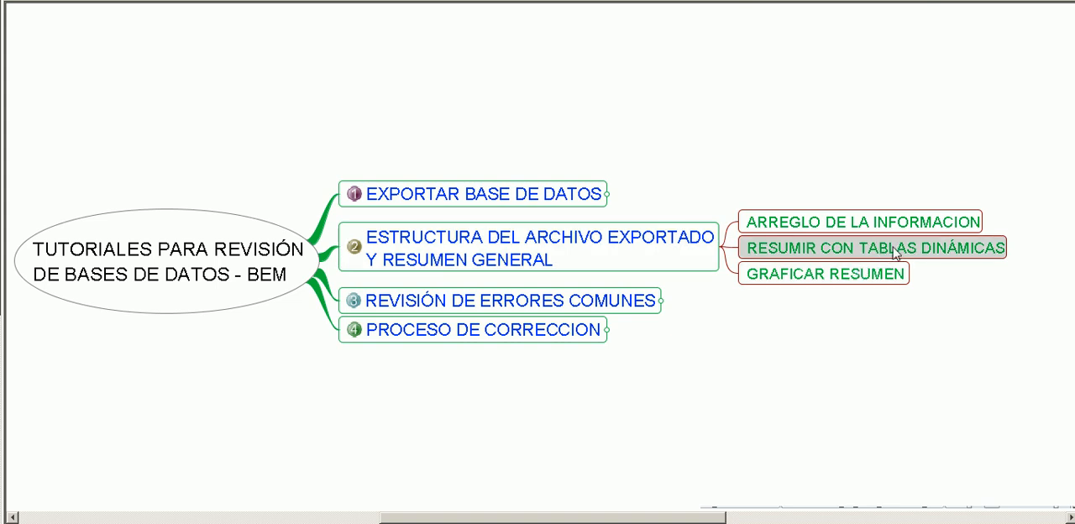
{"action": "left_click", "coordinate": [959, 229]}
{"action": "left_click", "coordinate": [920, 254]}
{"action": "left_click", "coordinate": [848, 282]}
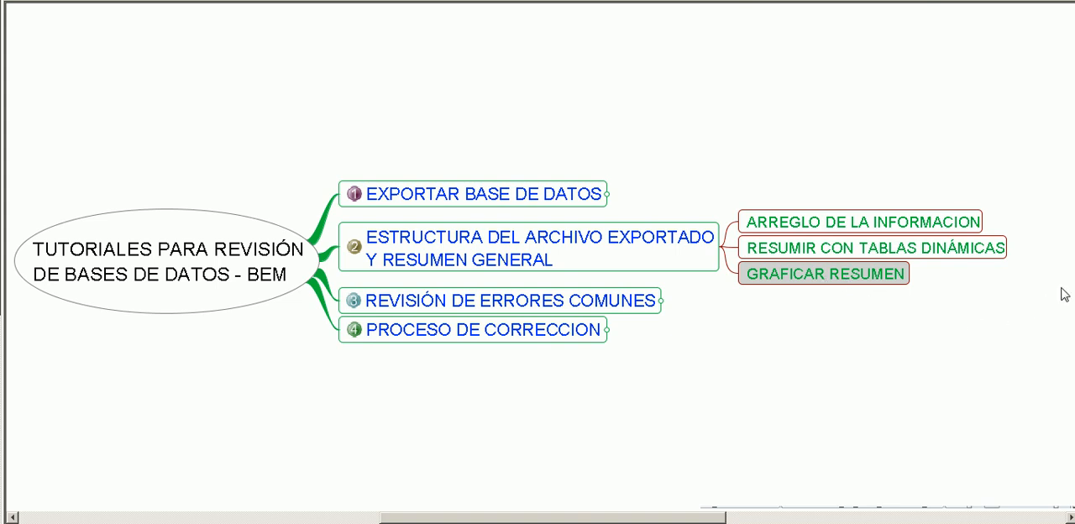
{"action": "left_click", "coordinate": [831, 255]}
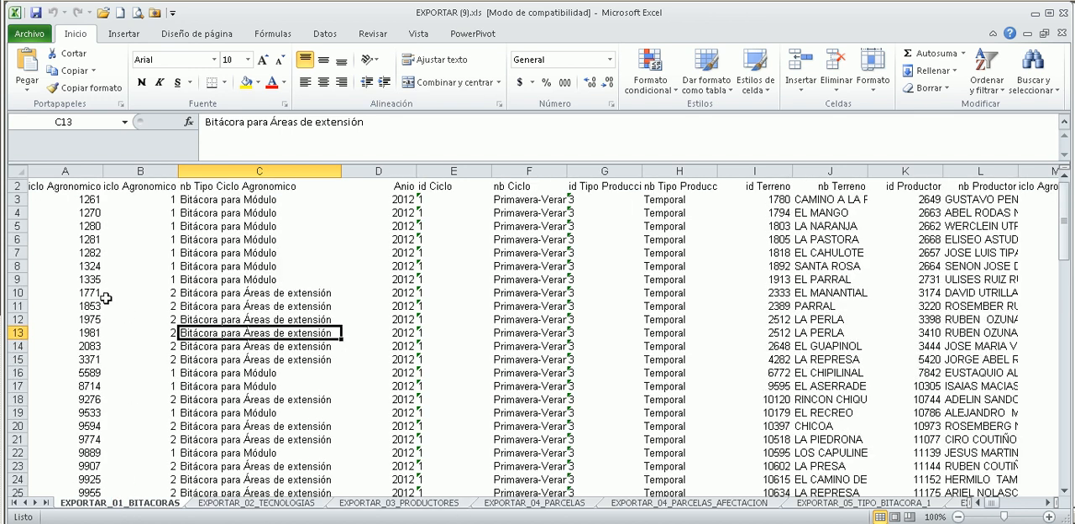
Create a pivot table on a new worksheet from the EXPORTAR_01_BITACORAS data range A2:Y91.
{"action": "mouse_move", "coordinate": [56, 200]}
{"action": "left_mouse_down"}
{"action": "mouse_move", "coordinate": [1018, 218]}
{"action": "mouse_move", "coordinate": [975, 220]}
{"action": "mouse_move", "coordinate": [1068, 231]}
{"action": "mouse_move", "coordinate": [18, 199]}
{"action": "mouse_move", "coordinate": [54, 199]}
{"action": "left_mouse_up"}
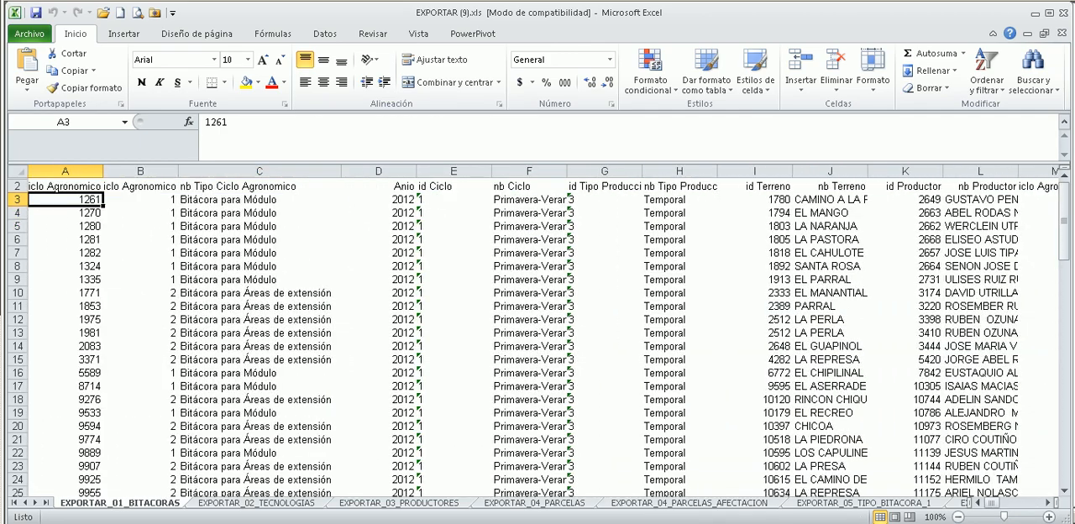
{"action": "left_click", "coordinate": [216, 292]}
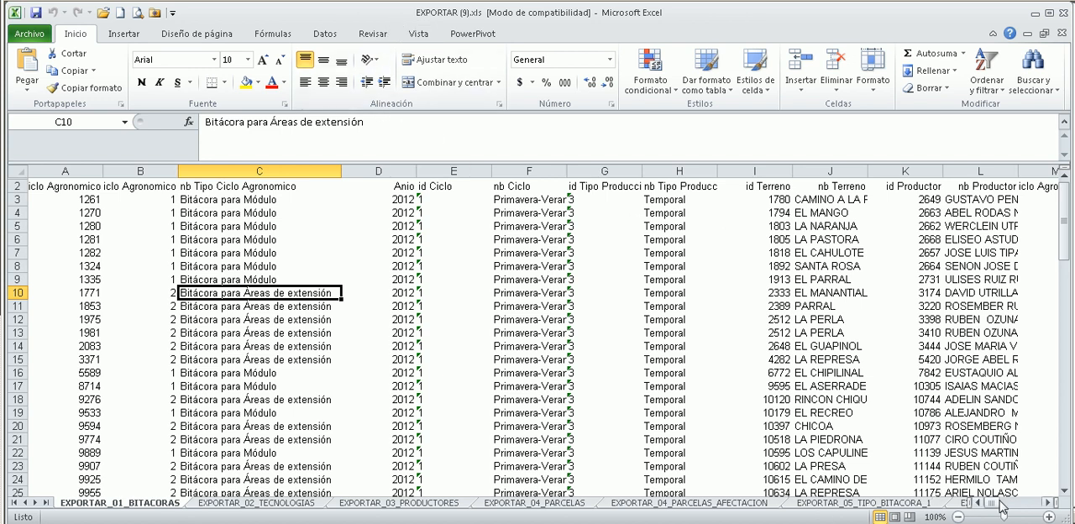
{"action": "left_click_drag", "start_coordinate": [997, 505], "coordinate": [1013, 516]}
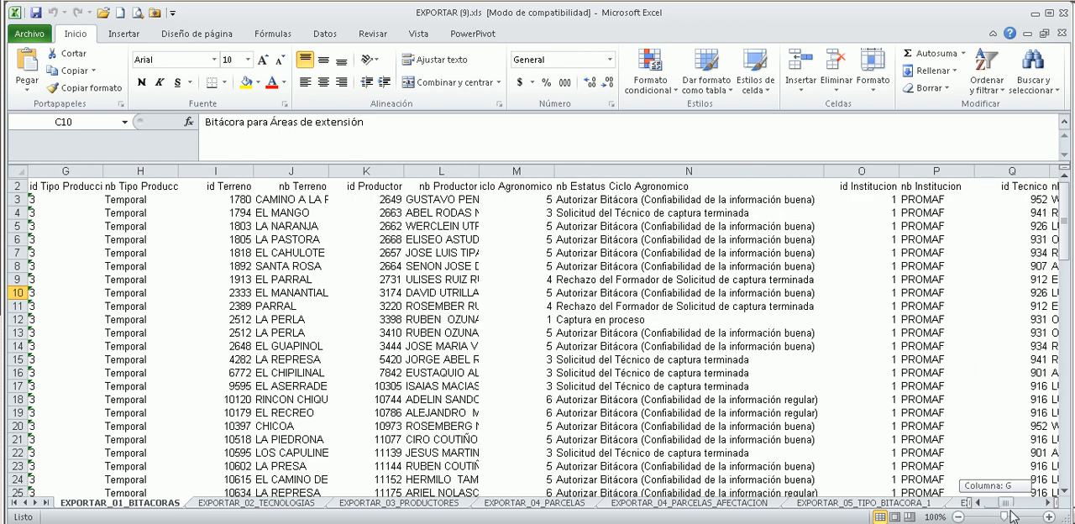
{"action": "left_click_drag", "start_coordinate": [1013, 516], "coordinate": [986, 520]}
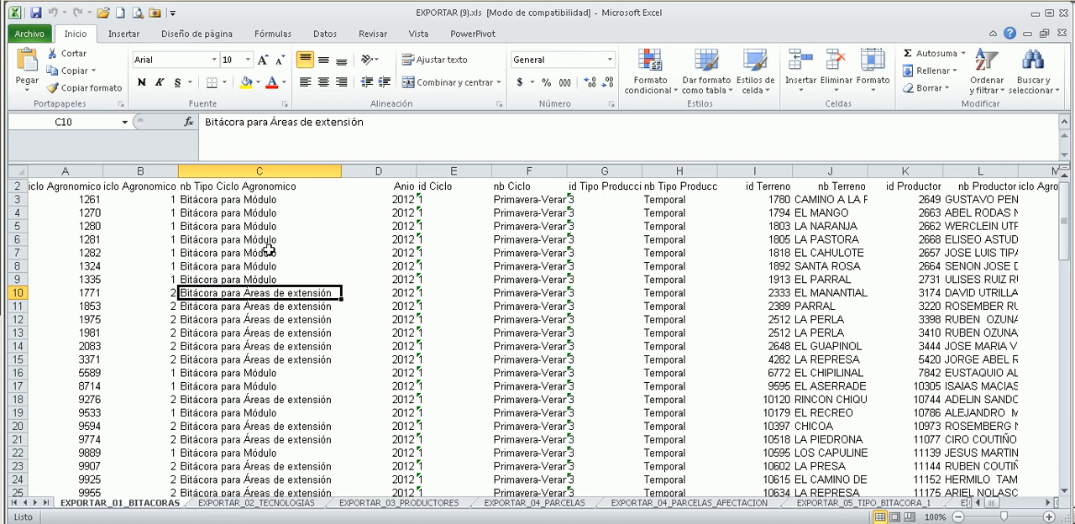
{"action": "left_click", "coordinate": [131, 35]}
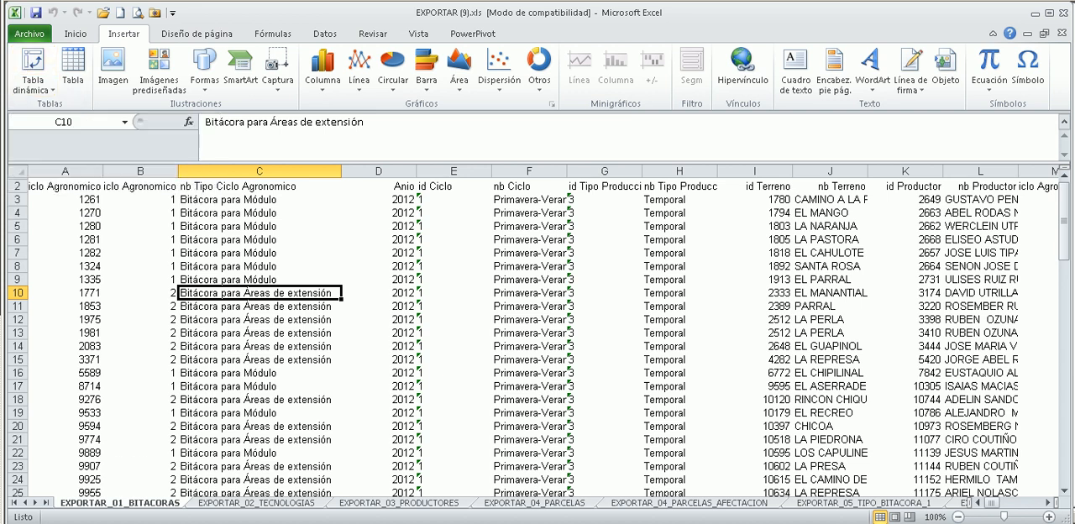
{"action": "left_click", "coordinate": [34, 67]}
{"action": "left_click", "coordinate": [37, 69]}
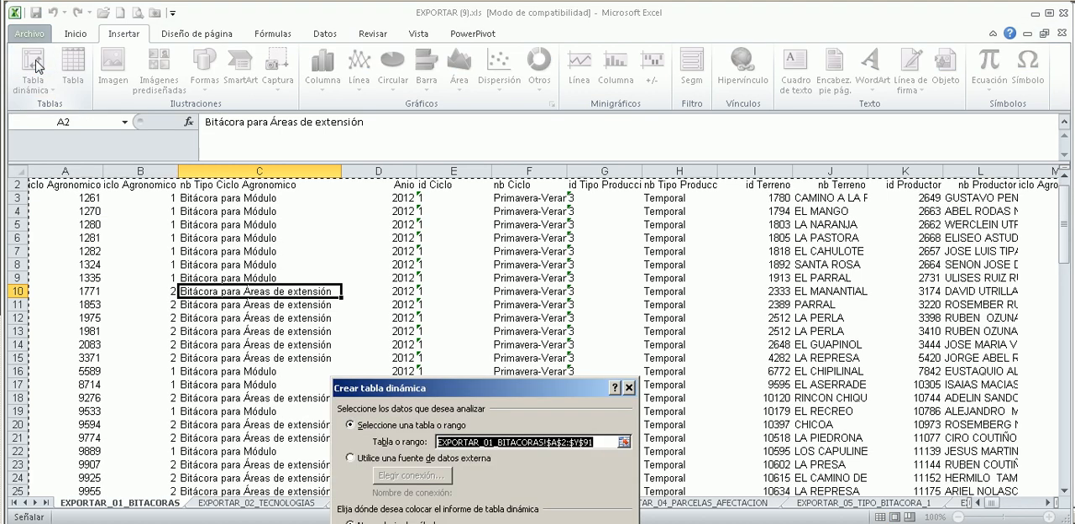
{"action": "left_click_drag", "start_coordinate": [555, 385], "coordinate": [549, 230]}
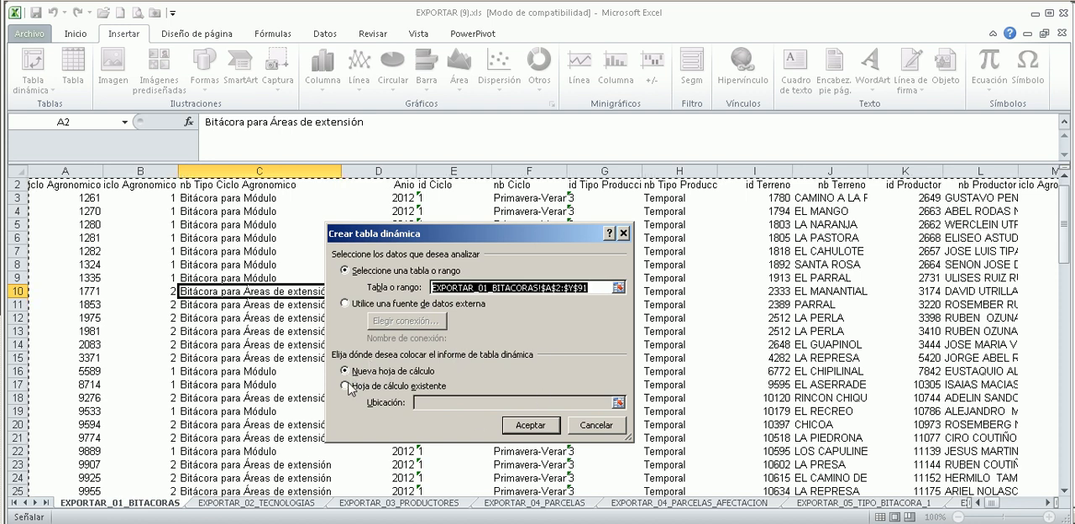
{"action": "left_click", "coordinate": [531, 426]}
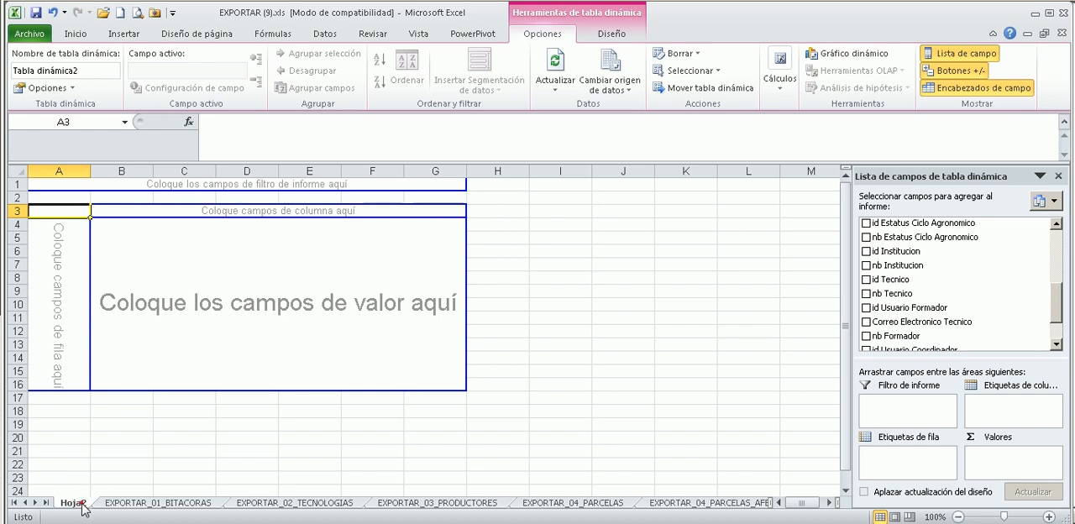
Rename the new pivot table worksheet as TD_Bitacoras.
{"action": "double_click", "coordinate": [83, 504]}
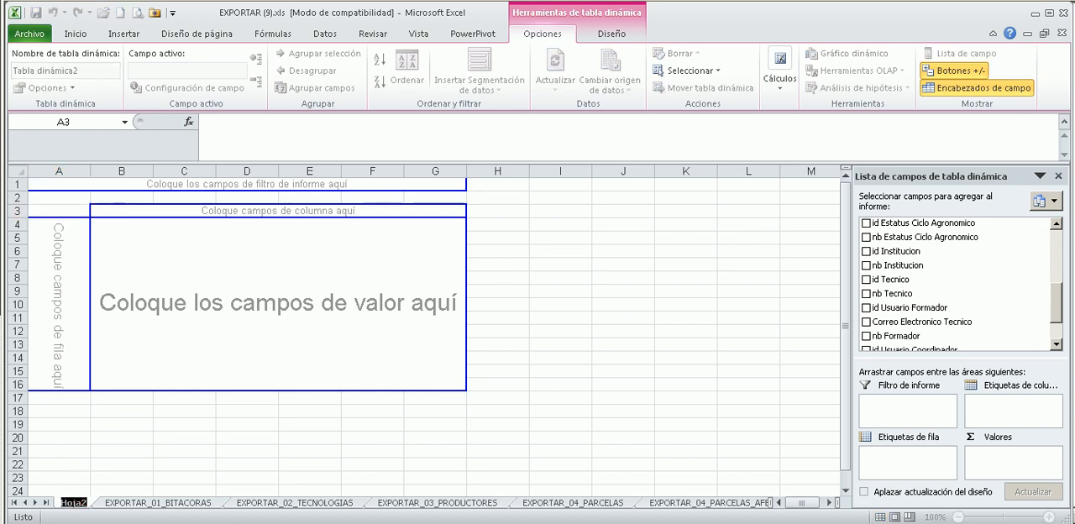
{"action": "type", "text": "TD"}
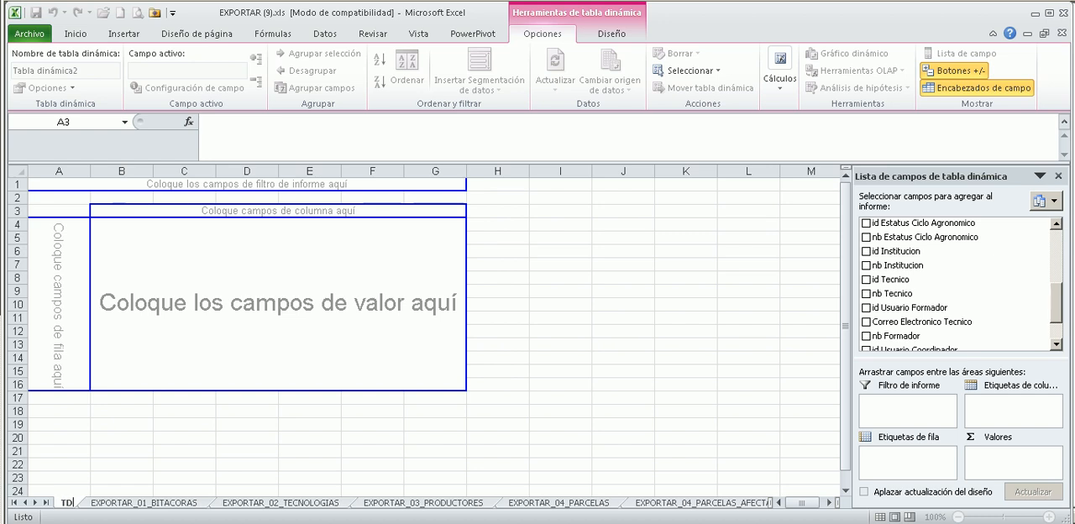
{"action": "type", "text": "_"}
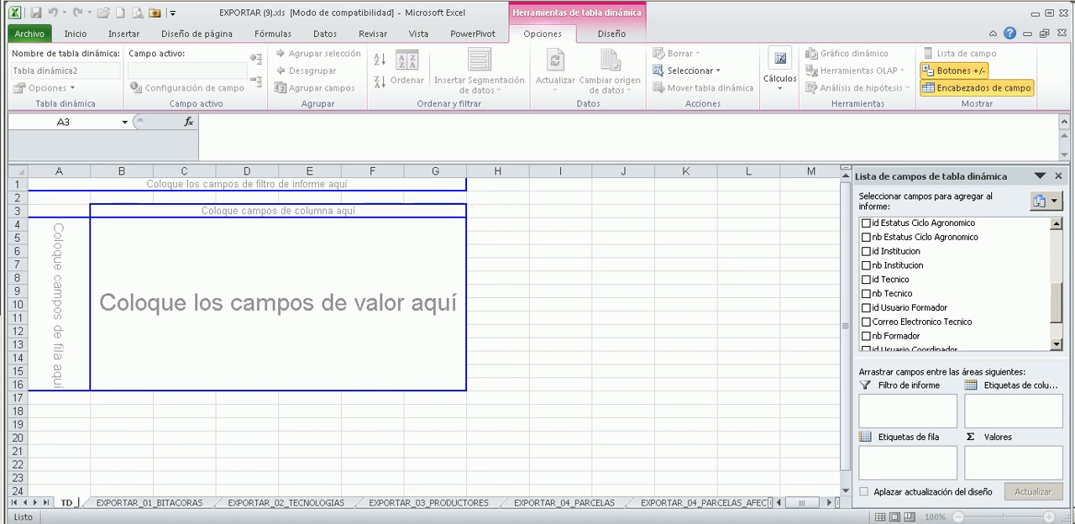
{"action": "type", "text": "Bitacoras"}
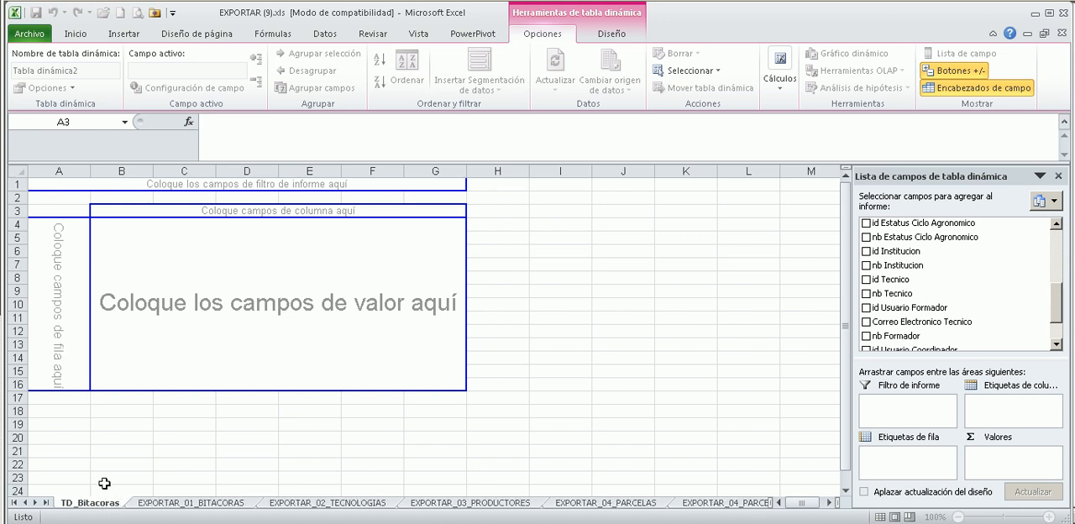
{"action": "left_click", "coordinate": [142, 505]}
{"action": "left_click", "coordinate": [104, 502]}
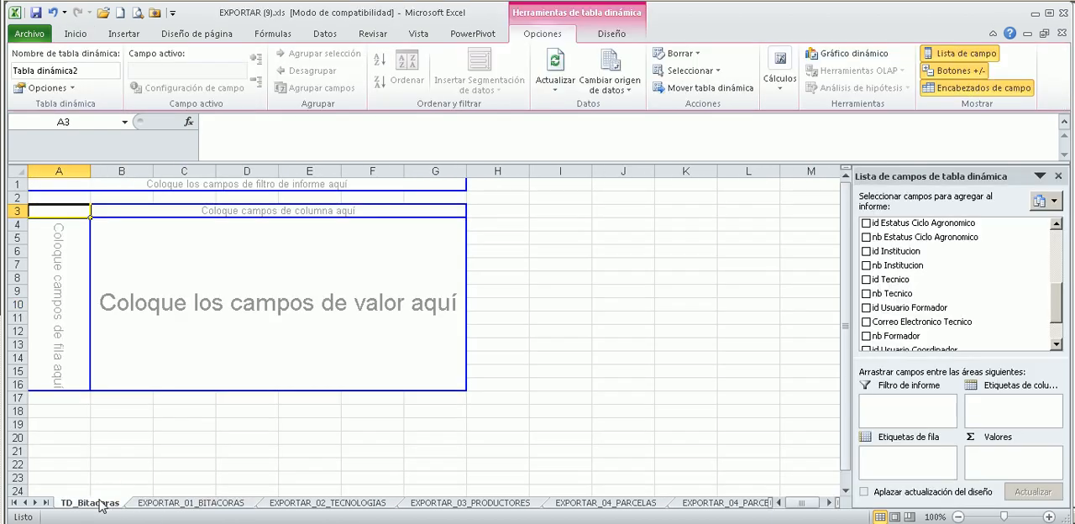
Set the tab color of the TD_Bitacoras worksheet to green.
{"action": "right_click", "coordinate": [99, 504]}
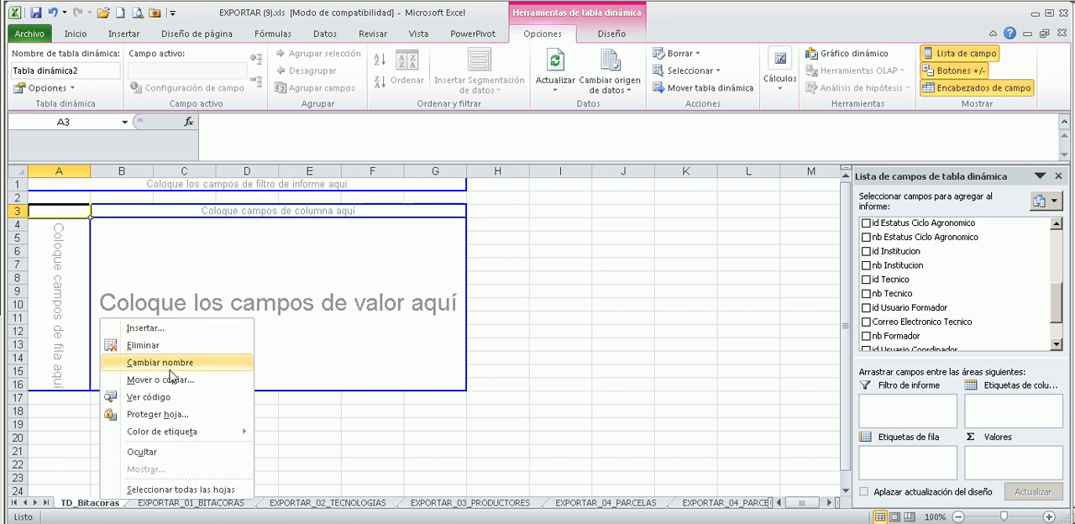
{"action": "mouse_move", "coordinate": [142, 435]}
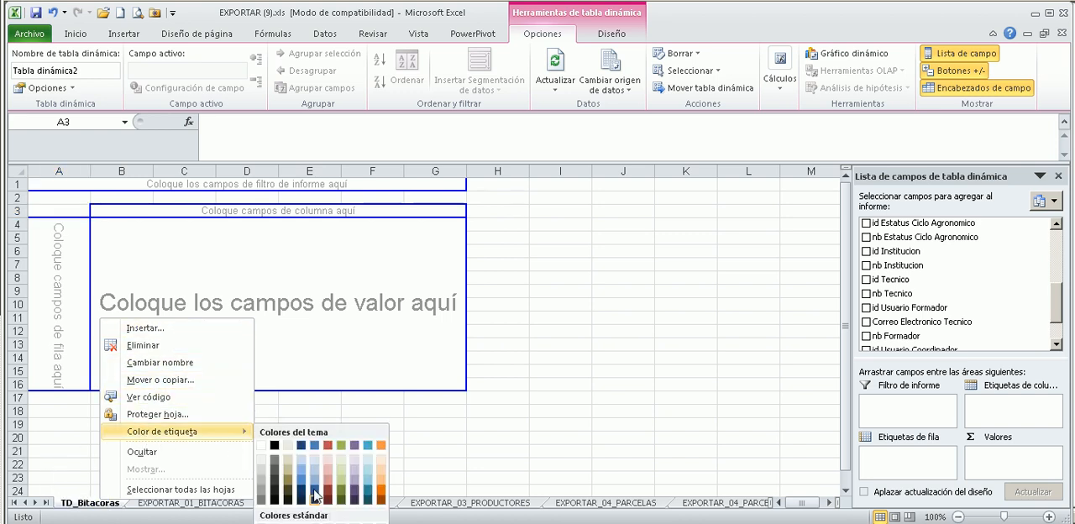
{"action": "left_click", "coordinate": [326, 523]}
{"action": "left_click", "coordinate": [180, 505]}
{"action": "left_click", "coordinate": [107, 505]}
{"action": "left_click", "coordinate": [183, 505]}
{"action": "left_click", "coordinate": [113, 506]}
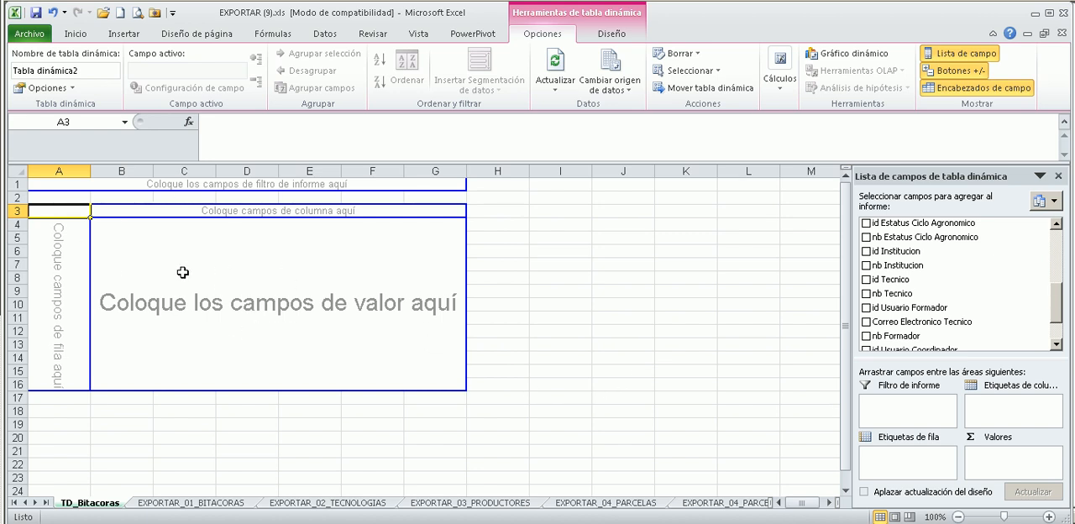
Compare the pivot table's field list with the row 2 column headings in the EXPORTAR_01_BITACORAS worksheet.
{"action": "left_click_drag", "start_coordinate": [207, 314], "coordinate": [107, 285]}
{"action": "left_click", "coordinate": [41, 197]}
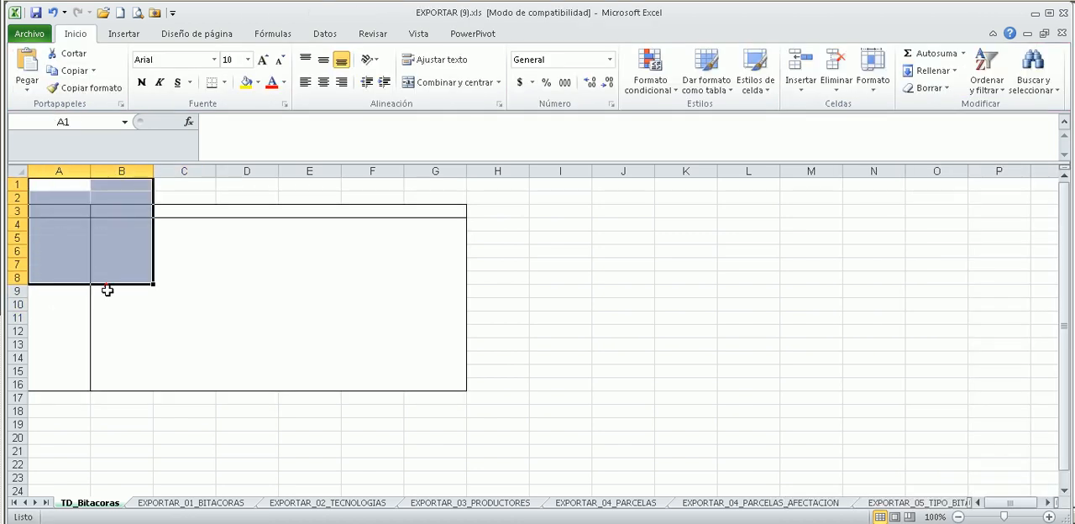
{"action": "left_click", "coordinate": [164, 320]}
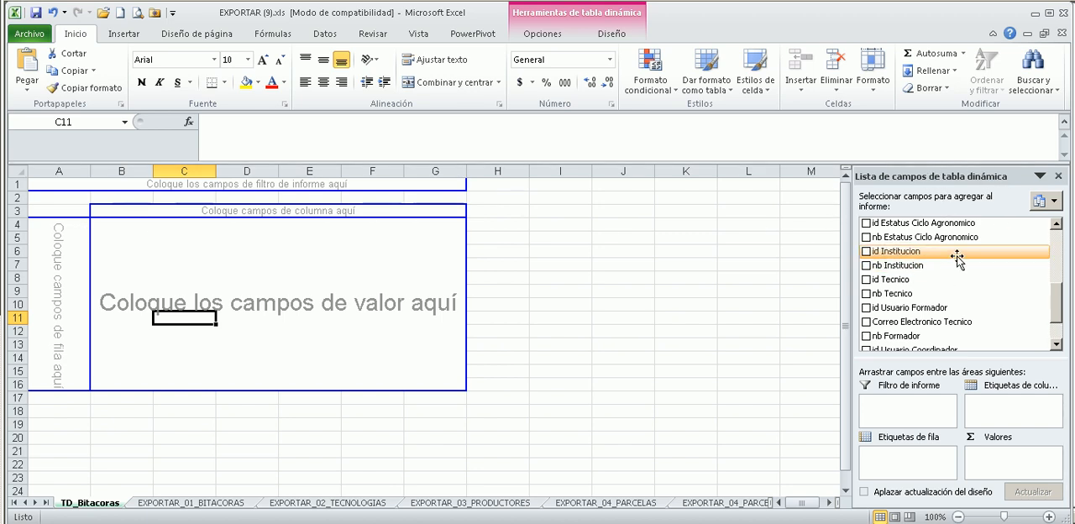
{"action": "left_click_drag", "start_coordinate": [1055, 298], "coordinate": [1057, 324]}
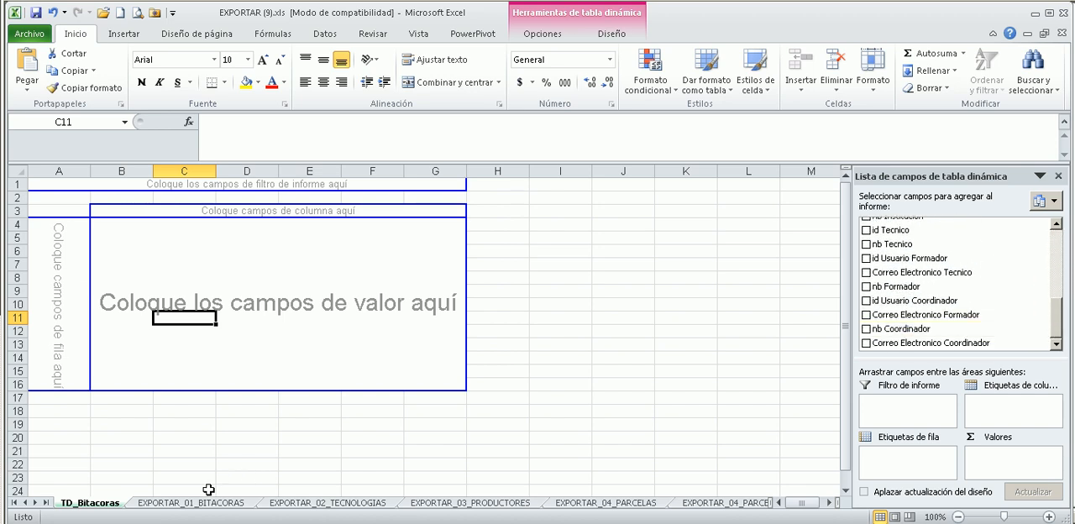
{"action": "left_click", "coordinate": [206, 504]}
{"action": "left_click_drag", "start_coordinate": [148, 359], "coordinate": [531, 351]}
{"action": "left_click_drag", "start_coordinate": [46, 184], "coordinate": [908, 183]}
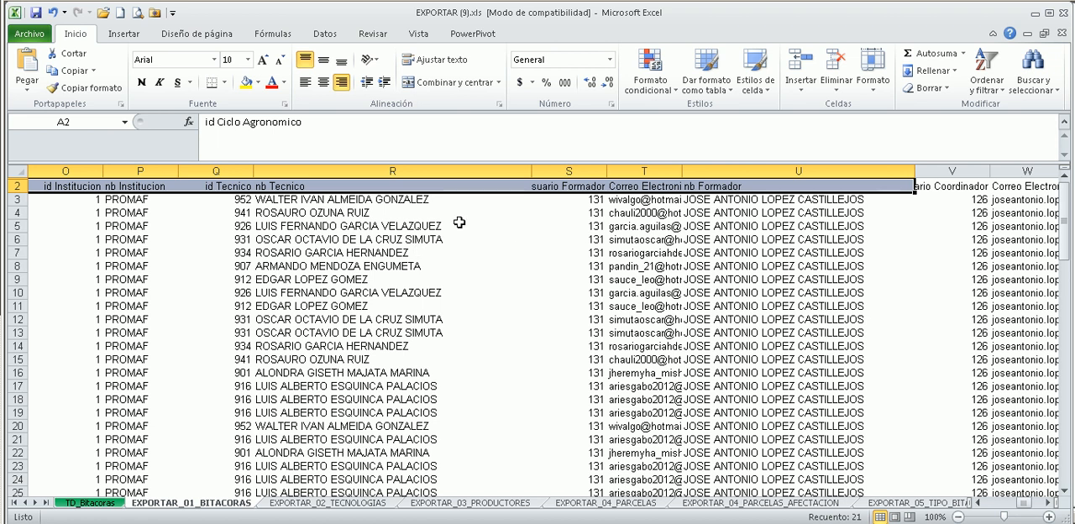
{"action": "left_click", "coordinate": [89, 503]}
{"action": "left_click_drag", "start_coordinate": [1056, 319], "coordinate": [1065, 242]}
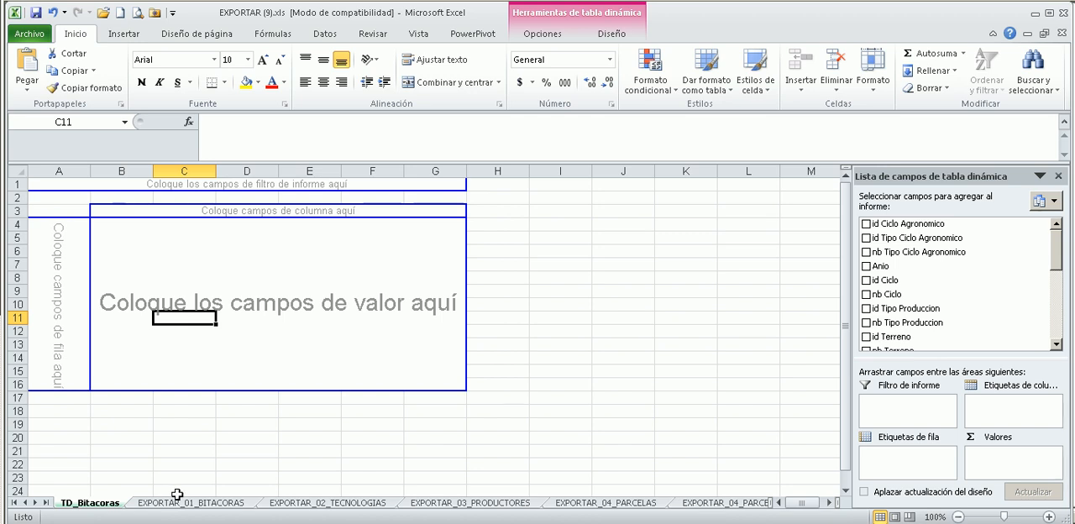
Place the nb Estatus Ciclo Agronomico field in the pivot table's column labels and nb Tecnico in its row labels.
{"action": "left_click_drag", "start_coordinate": [1057, 249], "coordinate": [1057, 302]}
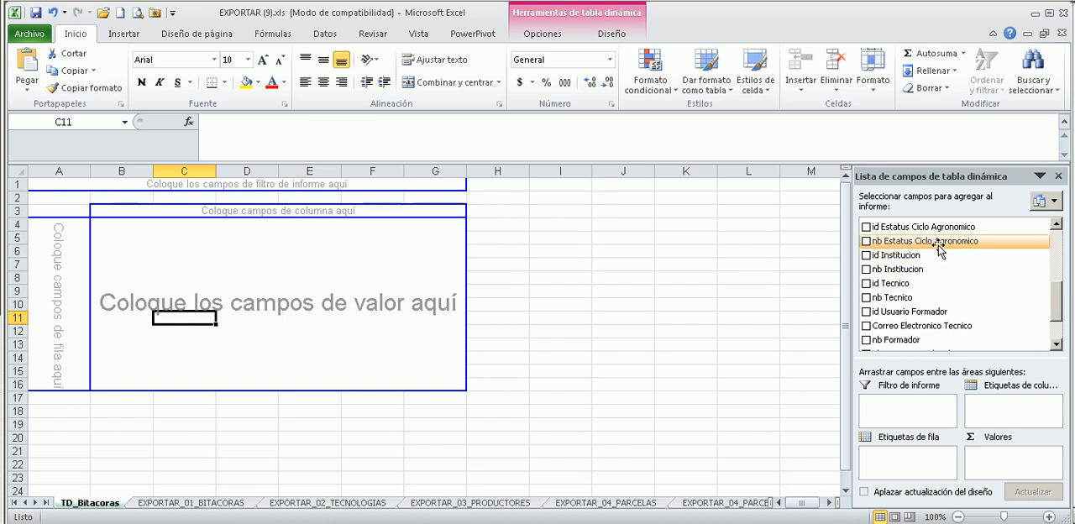
{"action": "left_click_drag", "start_coordinate": [939, 243], "coordinate": [975, 410]}
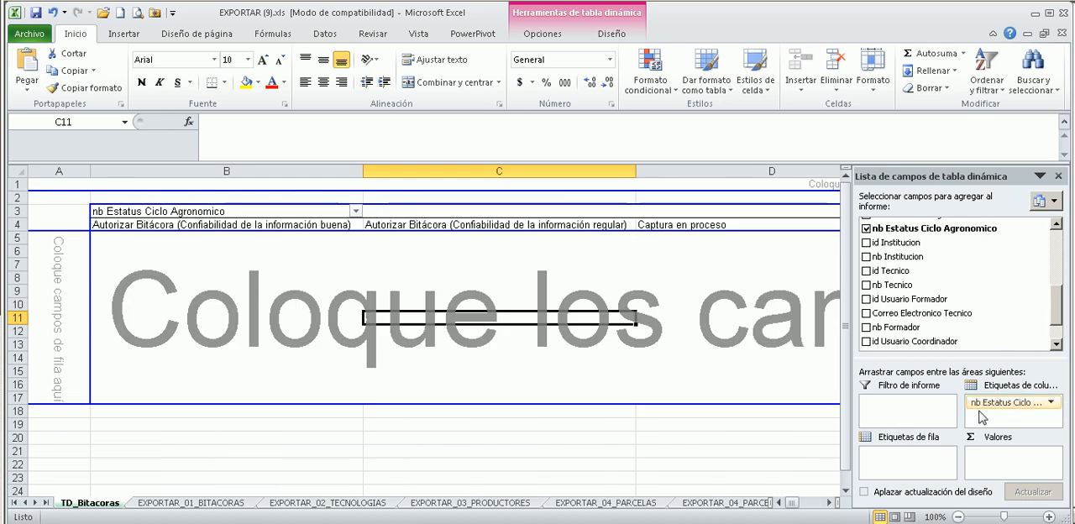
{"action": "left_click_drag", "start_coordinate": [852, 395], "coordinate": [798, 394]}
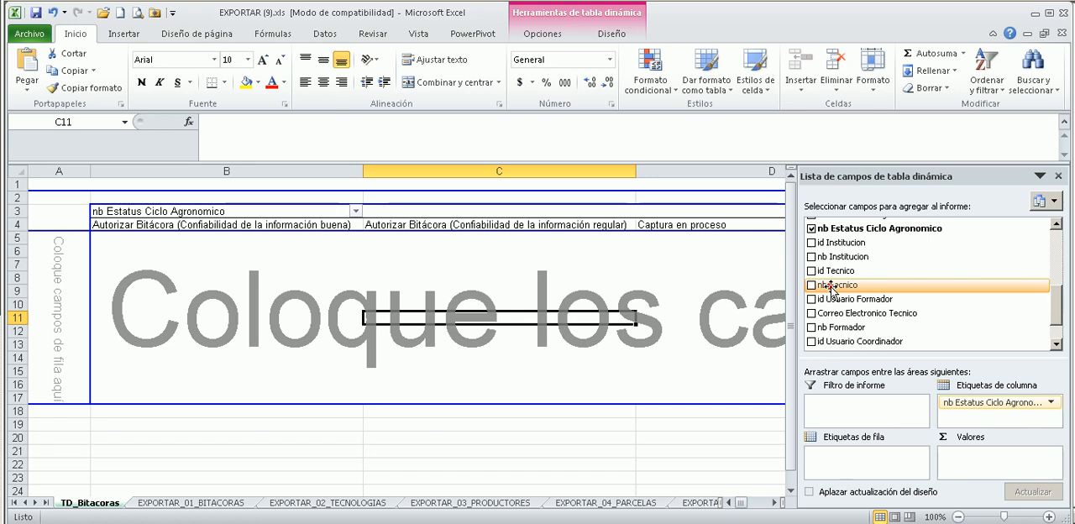
{"action": "left_click_drag", "start_coordinate": [832, 285], "coordinate": [869, 460]}
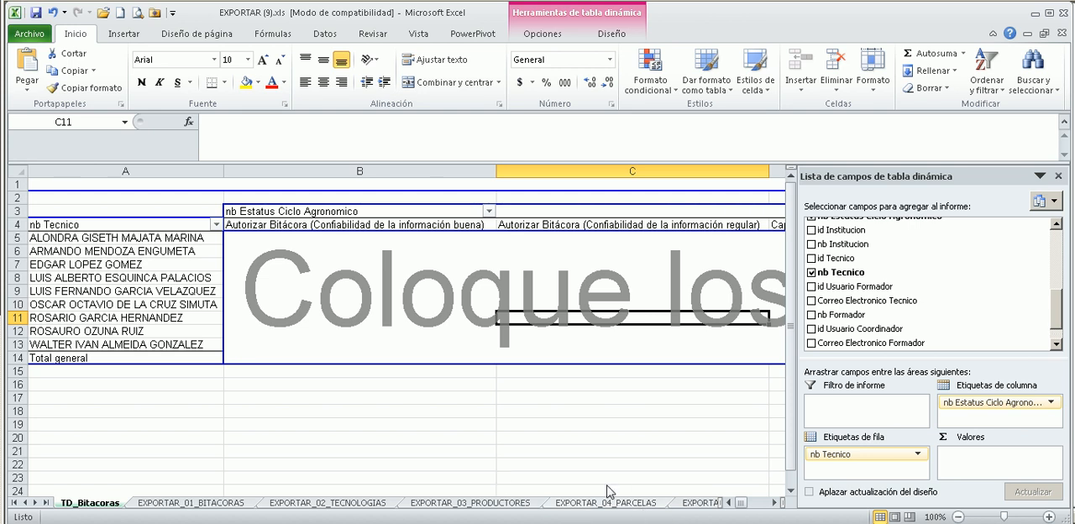
Compare the pivot table's technician rows and status columns with the nb Tecnico column in the EXPORTAR_01_BITACORAS worksheet.
{"action": "left_click", "coordinate": [379, 395]}
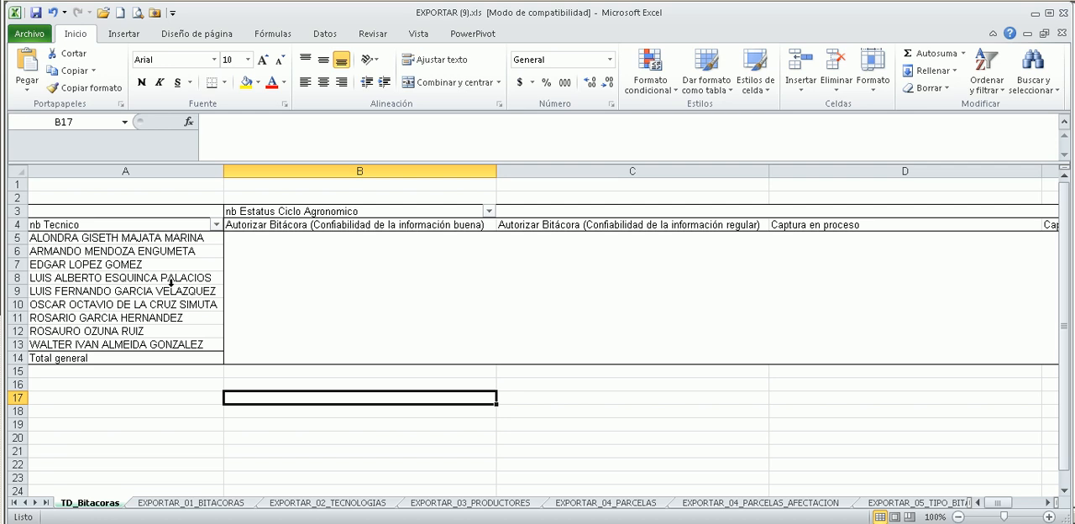
{"action": "left_click", "coordinate": [192, 505]}
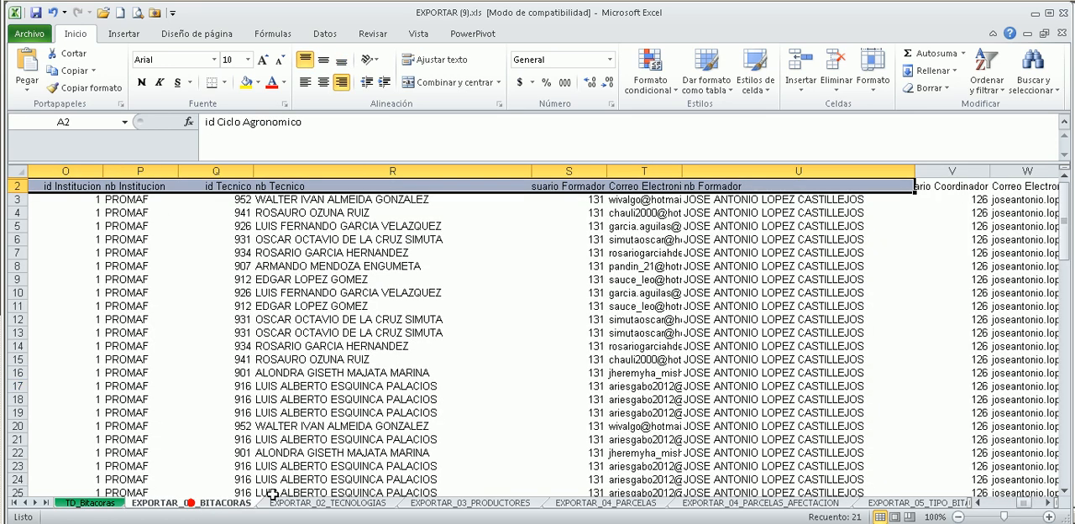
{"action": "left_click_drag", "start_coordinate": [643, 373], "coordinate": [756, 360]}
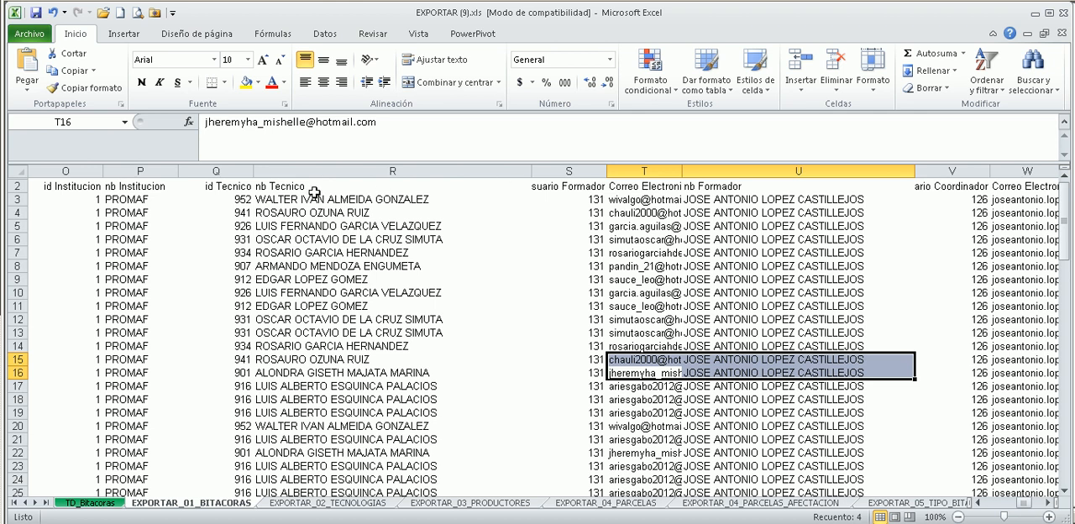
{"action": "left_click", "coordinate": [382, 192]}
{"action": "left_click", "coordinate": [330, 172]}
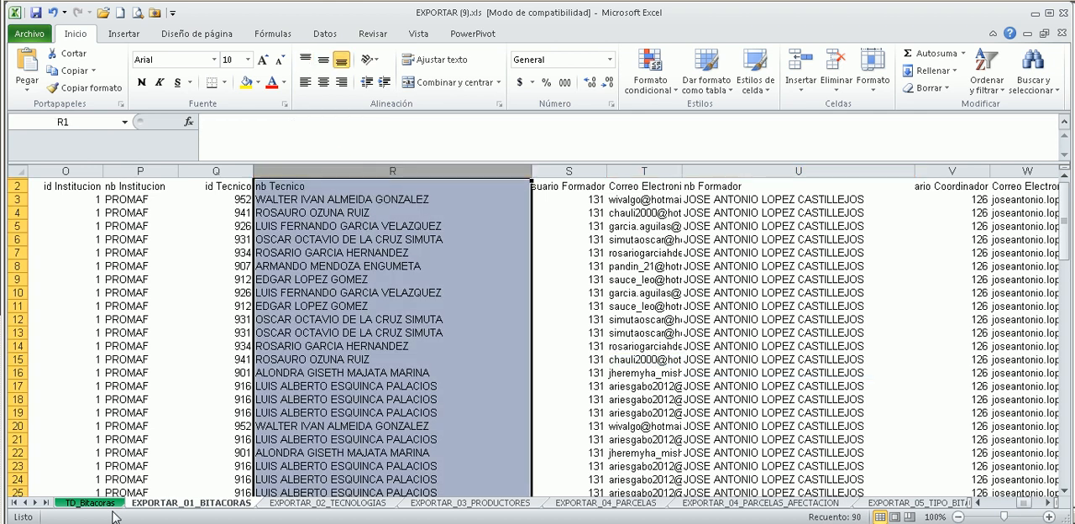
{"action": "left_click", "coordinate": [89, 504]}
{"action": "left_click_drag", "start_coordinate": [252, 225], "coordinate": [876, 226]}
{"action": "left_click", "coordinate": [407, 451]}
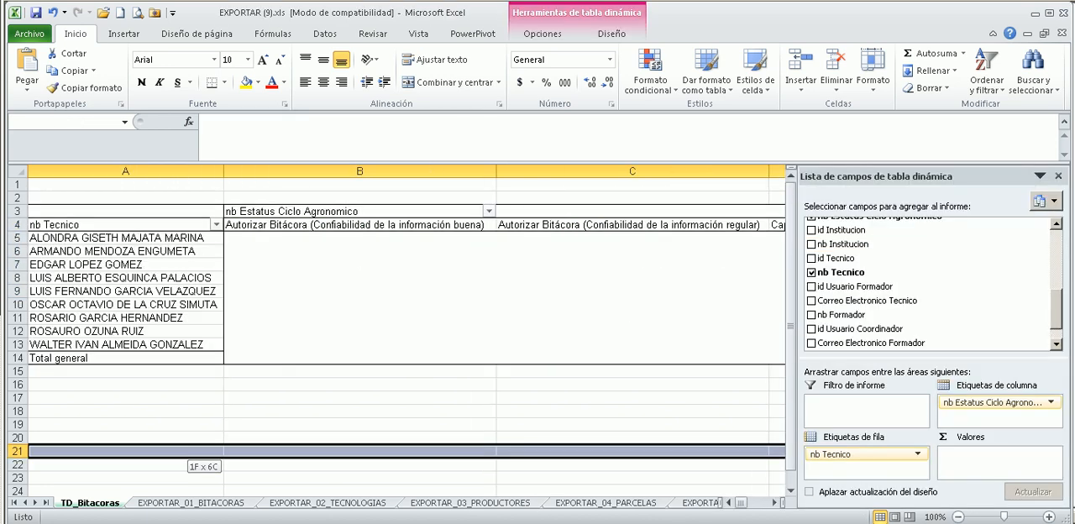
{"action": "left_click", "coordinate": [351, 309]}
{"action": "left_click", "coordinate": [300, 251]}
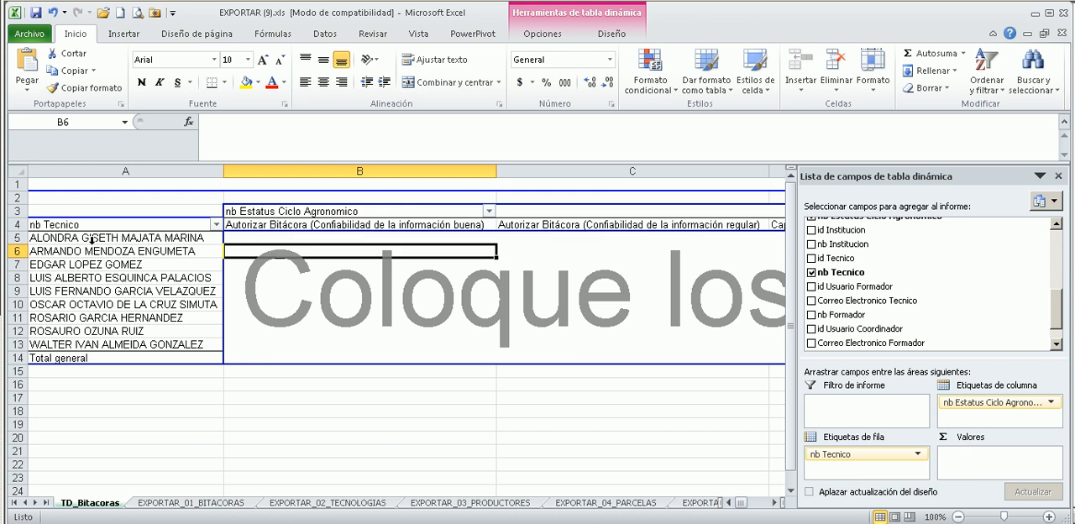
Add the nb Estatus Ciclo Agronomico field to the pivot table's values area as a count.
{"action": "left_click", "coordinate": [264, 237]}
{"action": "left_click", "coordinate": [504, 237]}
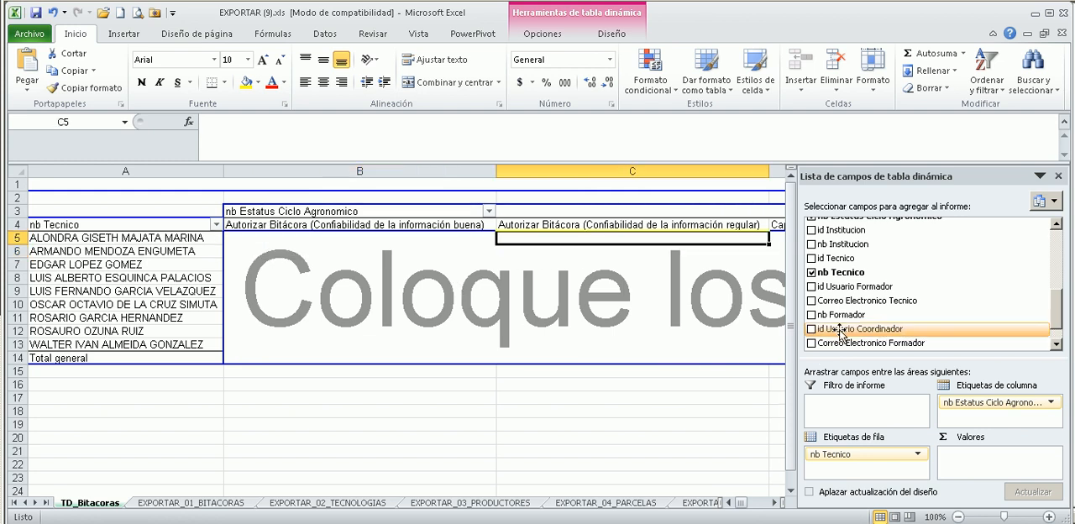
{"action": "mouse_move", "coordinate": [1060, 309]}
{"action": "left_mouse_down"}
{"action": "mouse_move", "coordinate": [1061, 340]}
{"action": "mouse_move", "coordinate": [1060, 317]}
{"action": "left_mouse_up"}
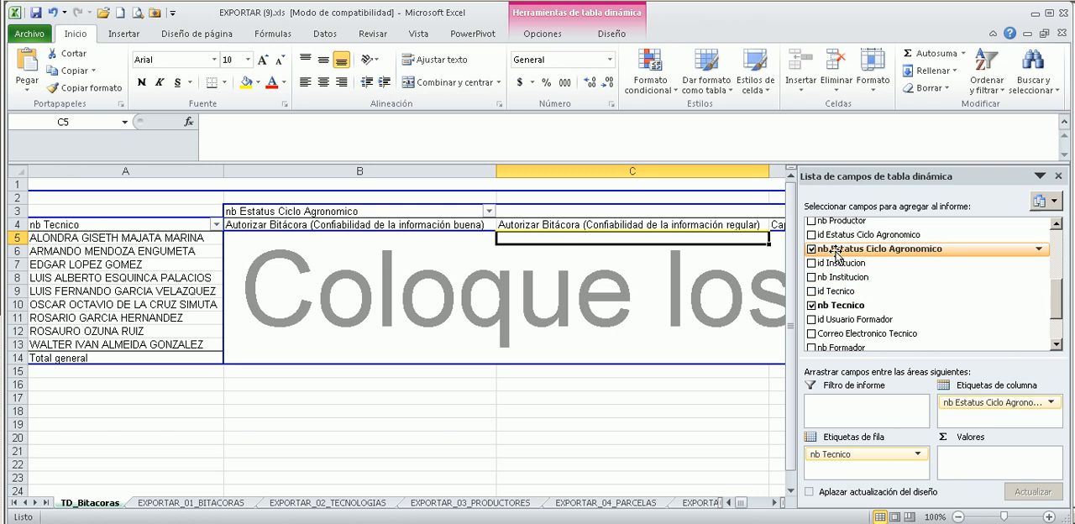
{"action": "left_click_drag", "start_coordinate": [837, 254], "coordinate": [1008, 467]}
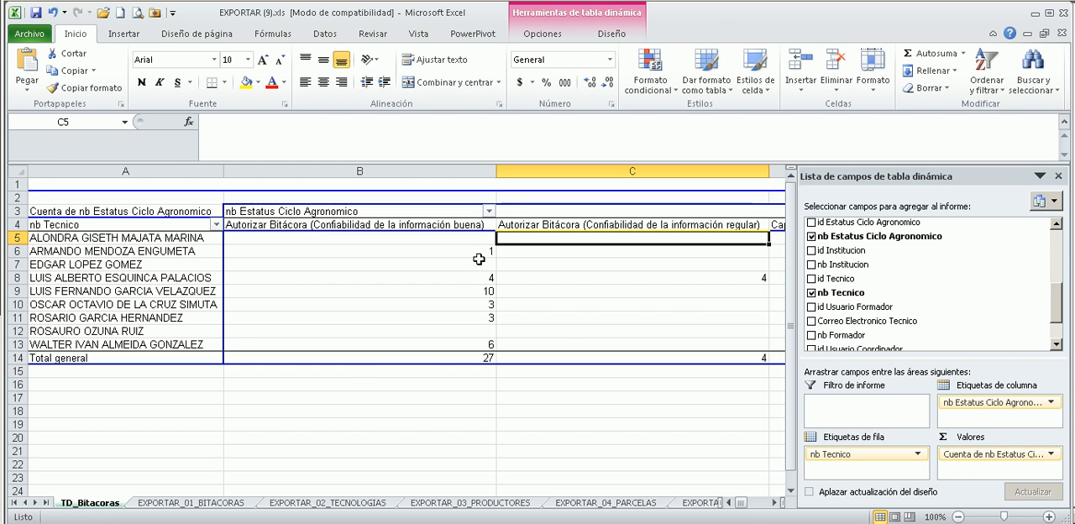
Review the pivot table's logbook counts per technician in the status columns and in the Total general column.
{"action": "left_click_drag", "start_coordinate": [432, 281], "coordinate": [445, 257]}
{"action": "left_click", "coordinate": [438, 335]}
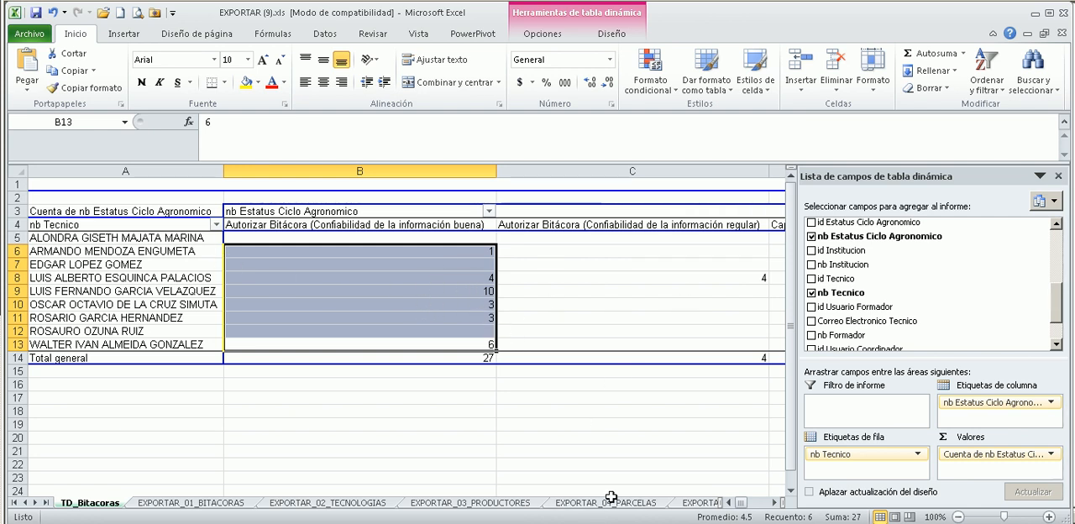
{"action": "left_click_drag", "start_coordinate": [546, 304], "coordinate": [426, 291]}
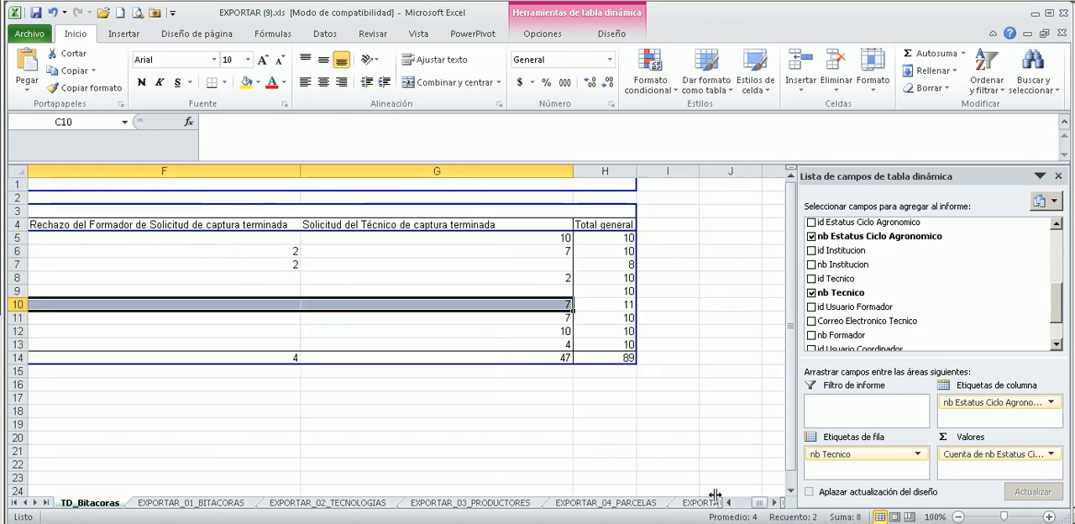
{"action": "left_click_drag", "start_coordinate": [758, 503], "coordinate": [784, 504]}
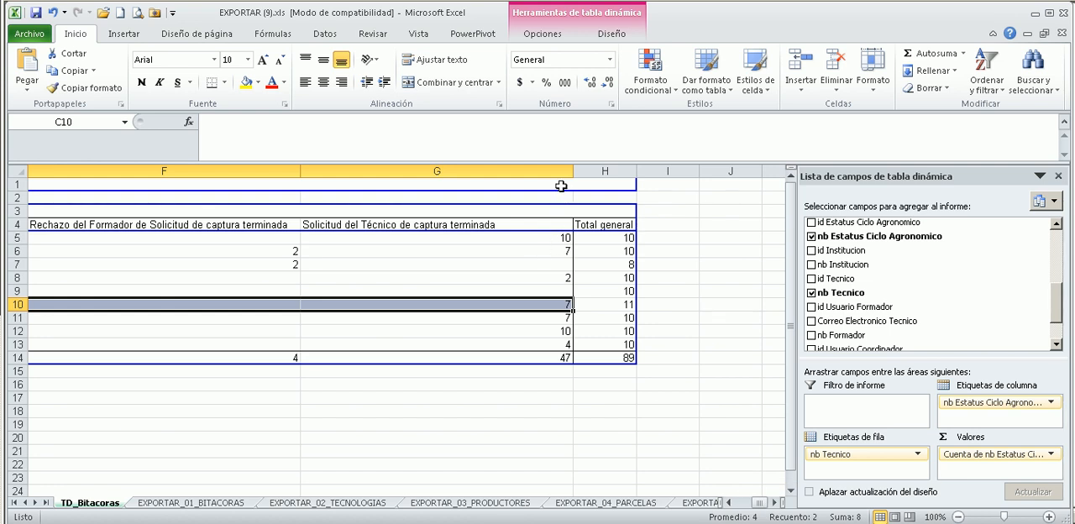
{"action": "left_click", "coordinate": [625, 359]}
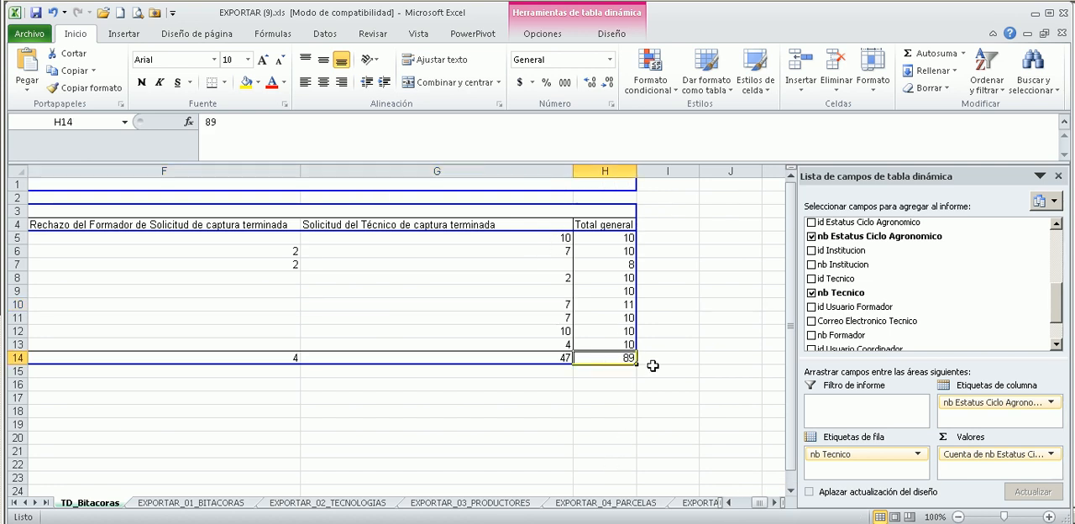
{"action": "left_click_drag", "start_coordinate": [617, 241], "coordinate": [622, 337]}
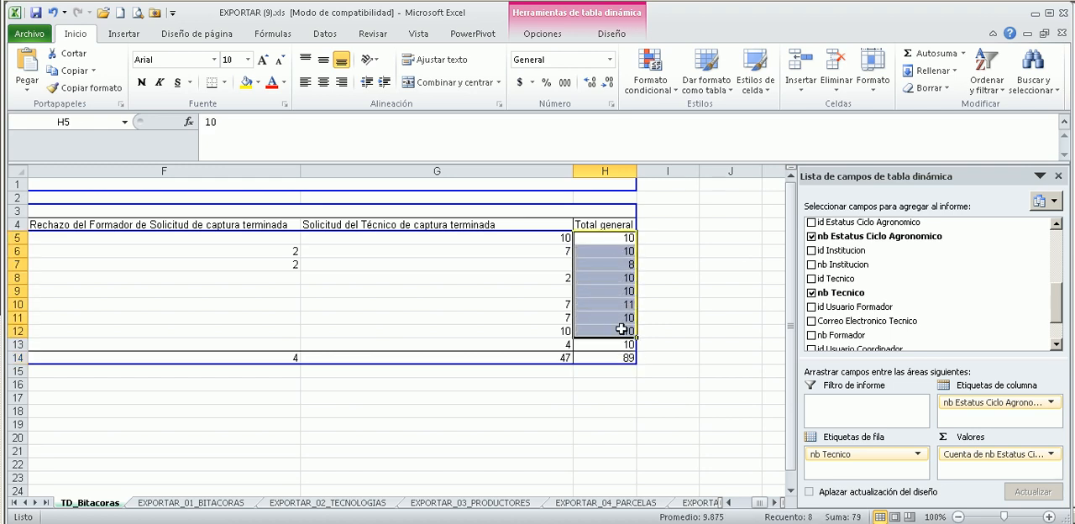
{"action": "left_click", "coordinate": [622, 264]}
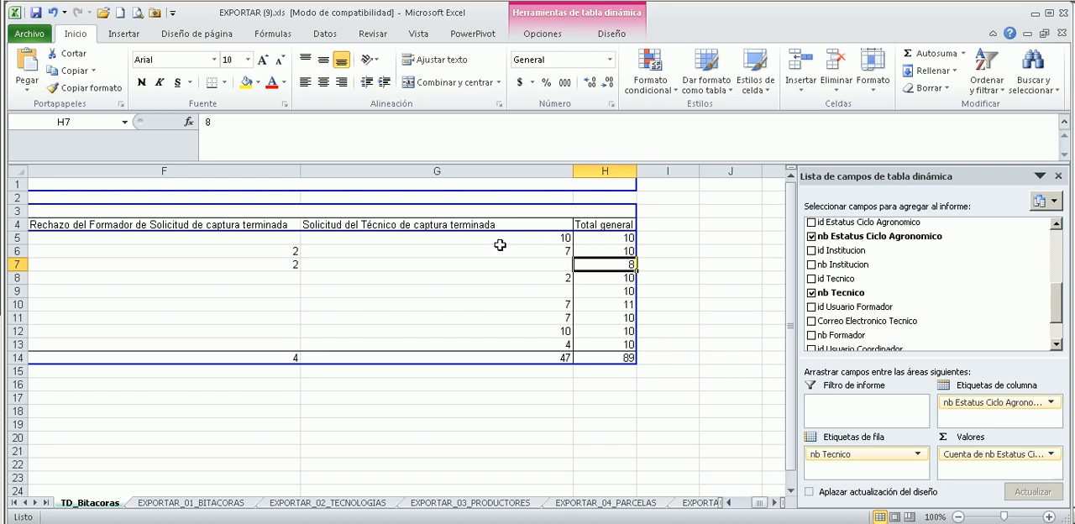
Compare the counts and totals under Rechazo del Formador de Solicitud de captura terminada and Solicitud del Técnico de captura terminada.
{"action": "left_click", "coordinate": [470, 246]}
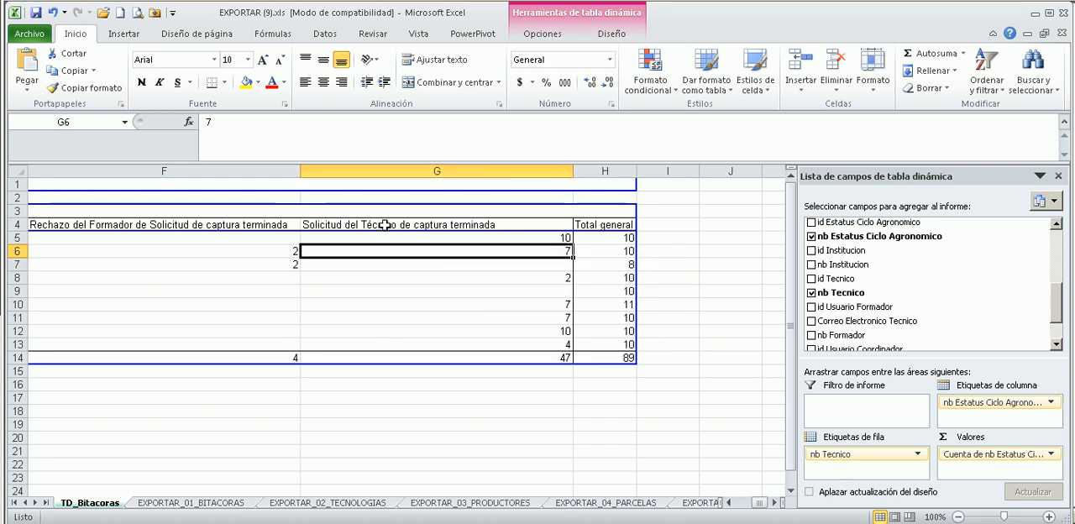
{"action": "left_click", "coordinate": [384, 225]}
{"action": "left_click", "coordinate": [546, 239]}
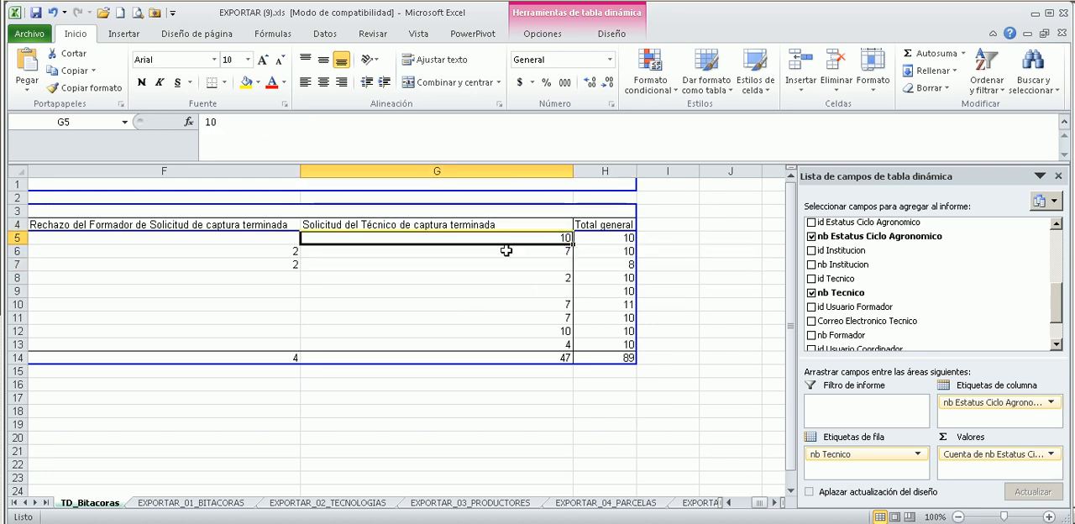
{"action": "left_click_drag", "start_coordinate": [757, 502], "coordinate": [696, 338]}
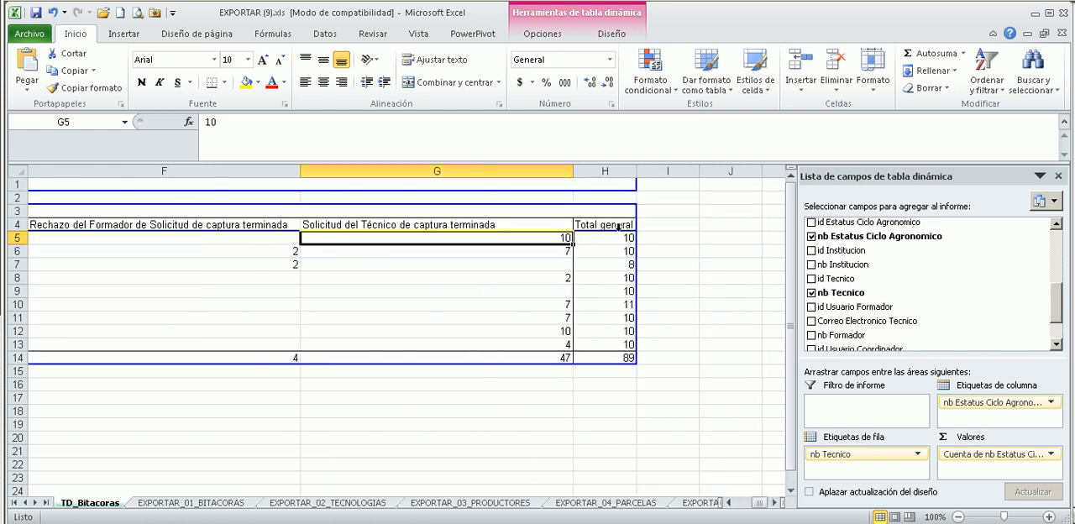
{"action": "left_click", "coordinate": [541, 251]}
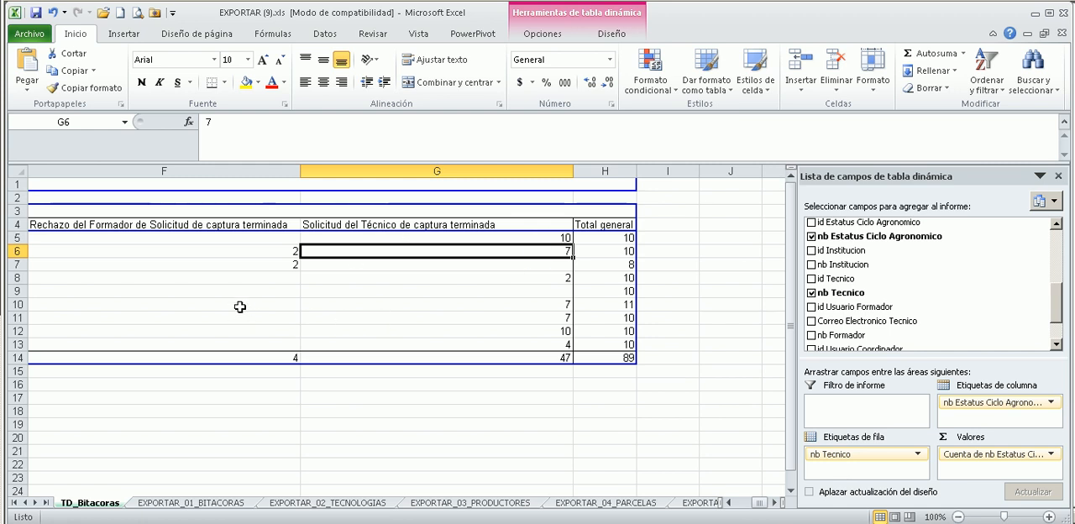
{"action": "mouse_move", "coordinate": [271, 250]}
{"action": "left_mouse_down"}
{"action": "mouse_move", "coordinate": [283, 312]}
{"action": "mouse_move", "coordinate": [285, 264]}
{"action": "left_mouse_up"}
{"action": "left_click", "coordinate": [293, 358]}
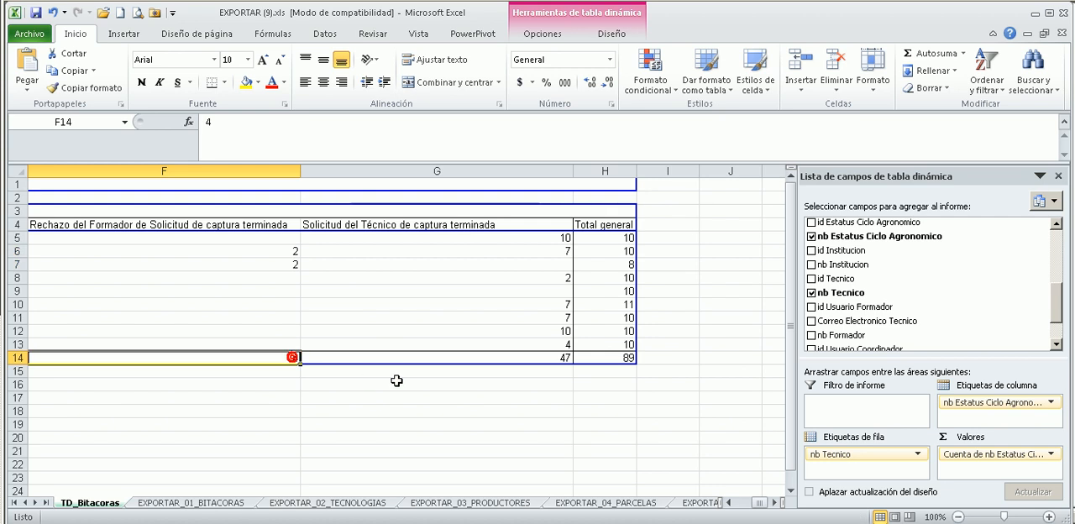
{"action": "left_click", "coordinate": [414, 357]}
{"action": "mouse_move", "coordinate": [759, 502]}
{"action": "left_mouse_down"}
{"action": "mouse_move", "coordinate": [691, 513]}
{"action": "mouse_move", "coordinate": [777, 503]}
{"action": "left_mouse_up"}
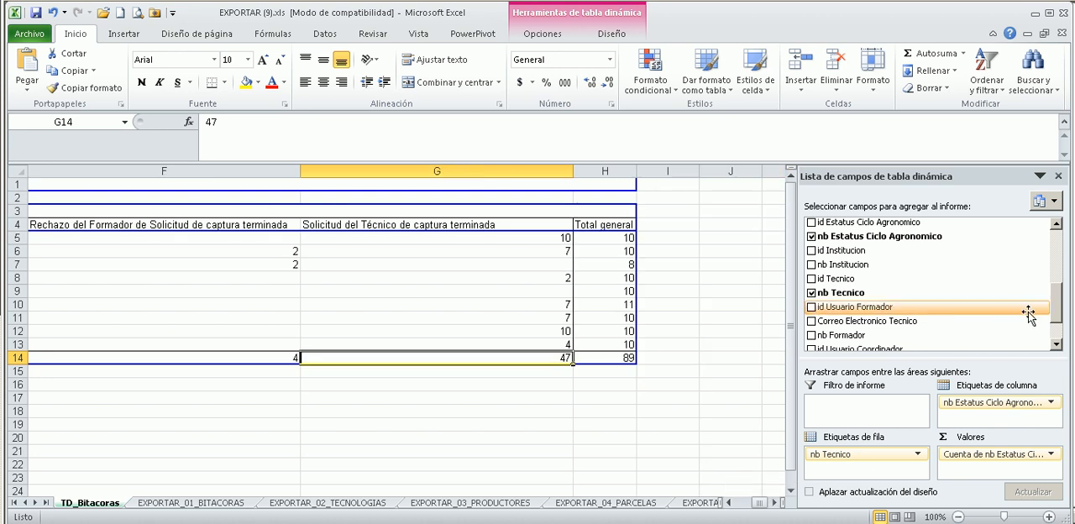
Add the nb Formador field above nb Tecnico in the pivot table's row labels and check the trainer's subtotal row.
{"action": "scroll", "coordinate": [1044, 309], "scroll_direction": "down", "scroll_amount": 1}
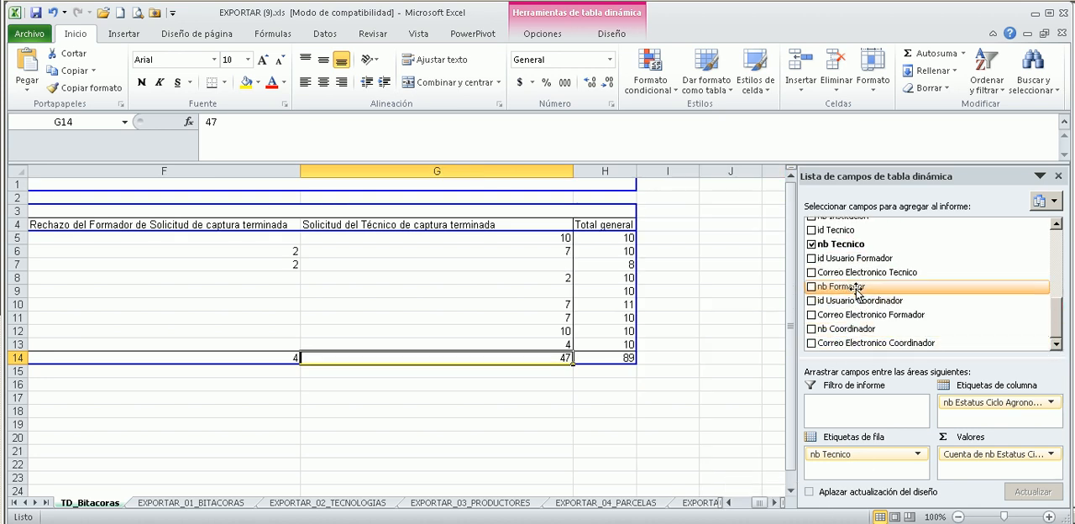
{"action": "left_click_drag", "start_coordinate": [856, 289], "coordinate": [870, 453]}
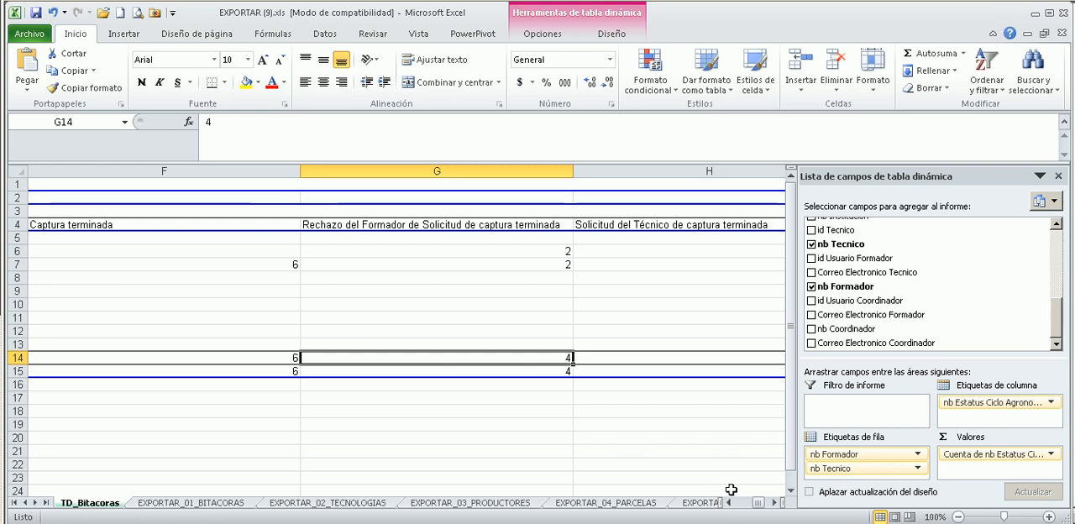
{"action": "left_click_drag", "start_coordinate": [760, 503], "coordinate": [635, 502]}
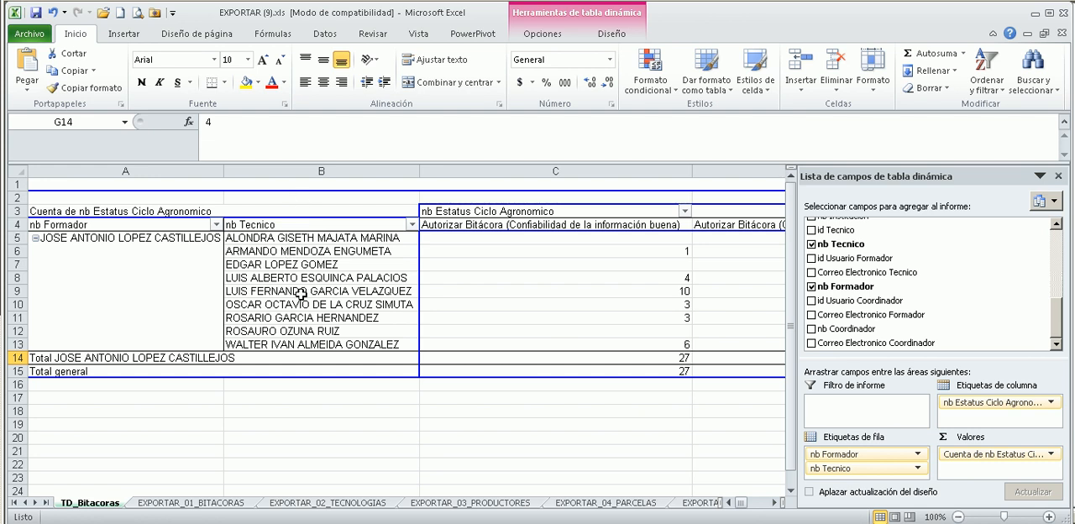
{"action": "left_click", "coordinate": [174, 361]}
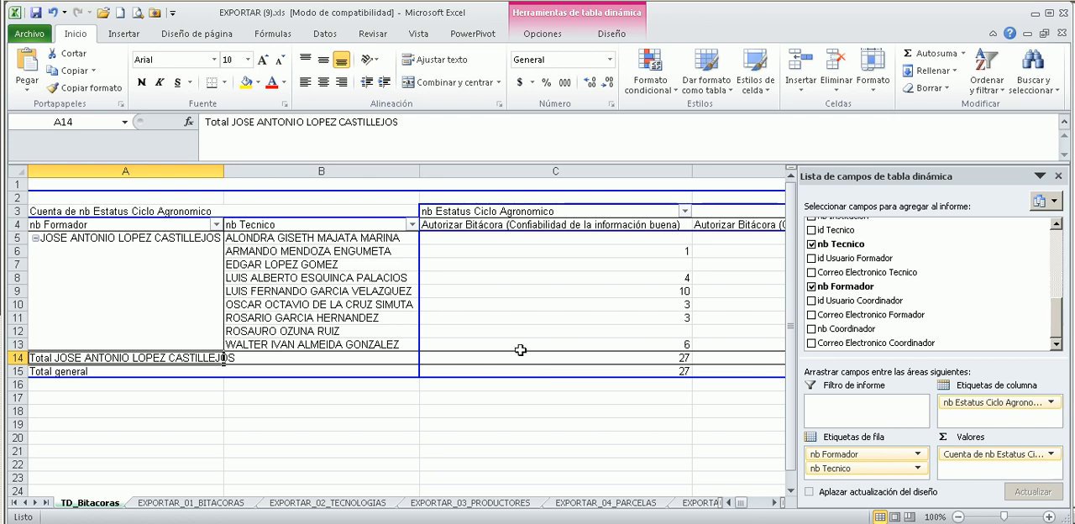
{"action": "left_click", "coordinate": [470, 250]}
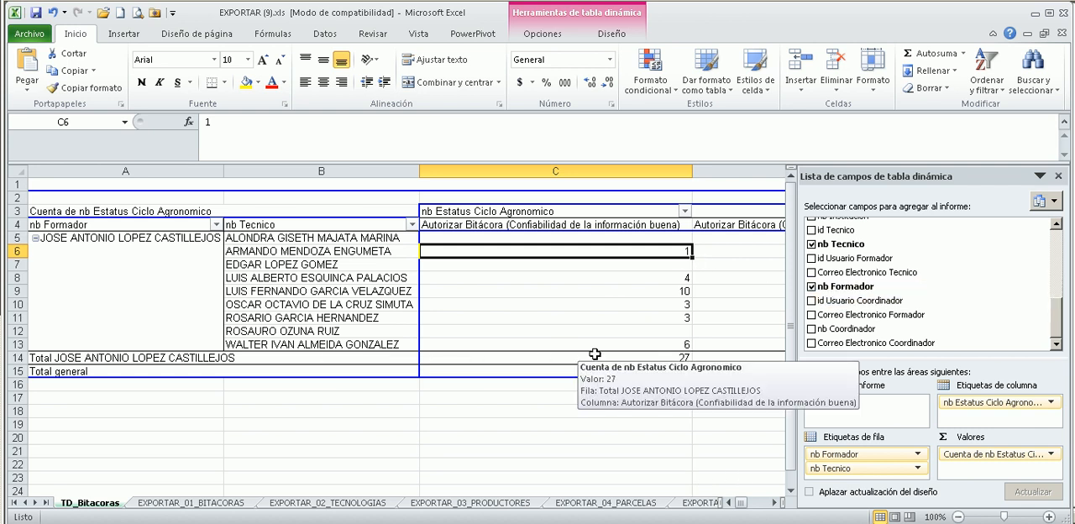
{"action": "mouse_move", "coordinate": [620, 297]}
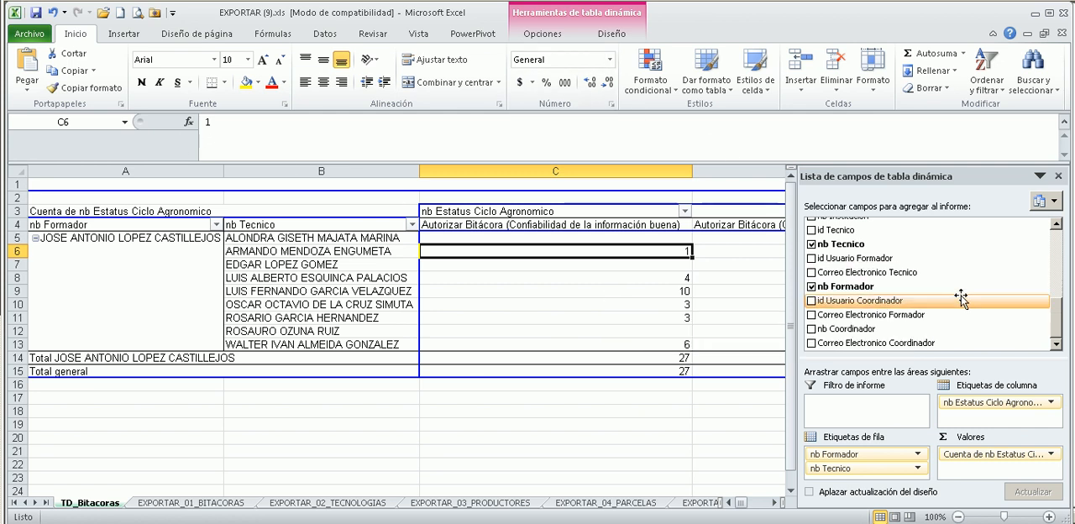
{"action": "mouse_move", "coordinate": [1057, 309]}
{"action": "left_mouse_down"}
{"action": "mouse_move", "coordinate": [1060, 271]}
{"action": "mouse_move", "coordinate": [1060, 318]}
{"action": "left_mouse_up"}
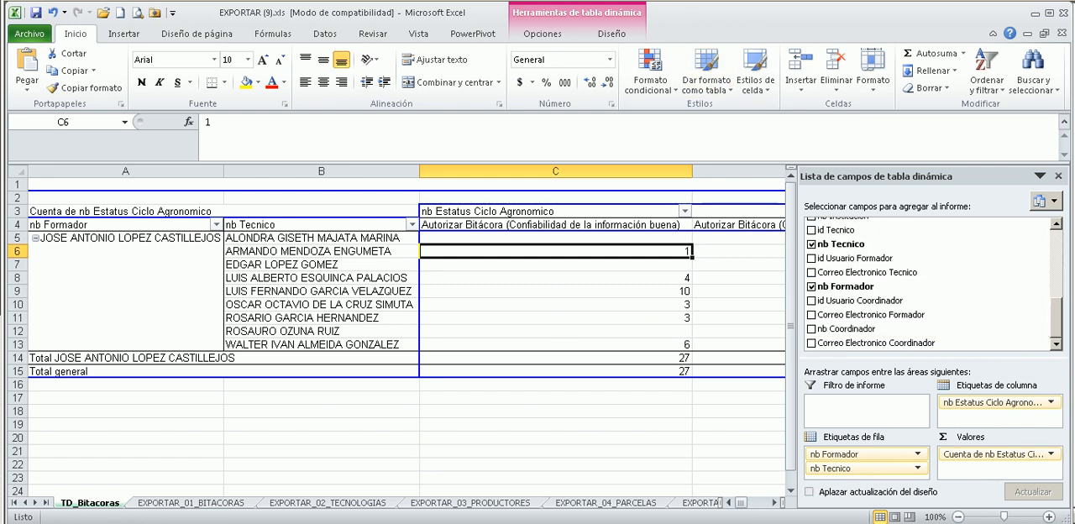
{"action": "left_click", "coordinate": [349, 394]}
Hide the pivot table's field list and display it again.
{"action": "left_click", "coordinate": [308, 290]}
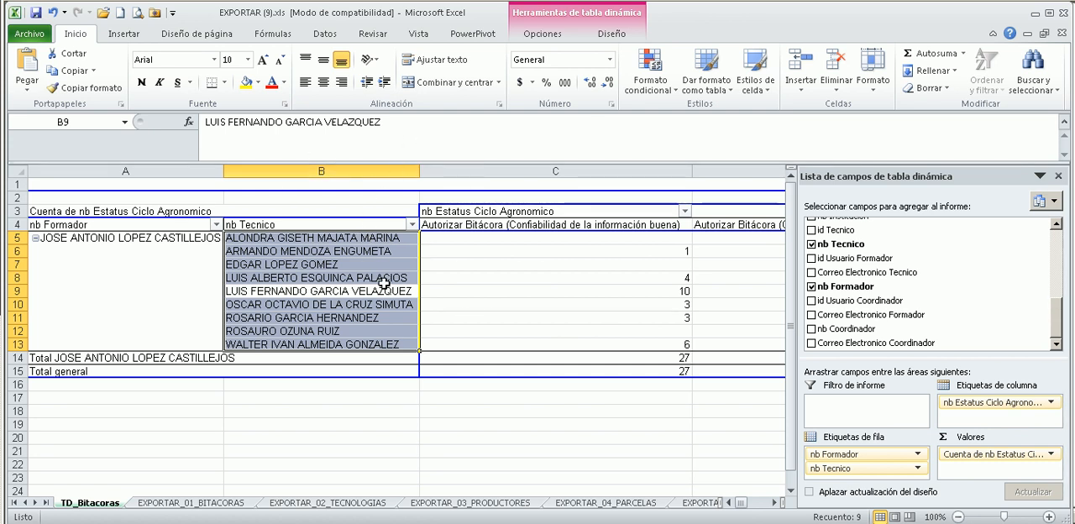
{"action": "left_click", "coordinate": [550, 38]}
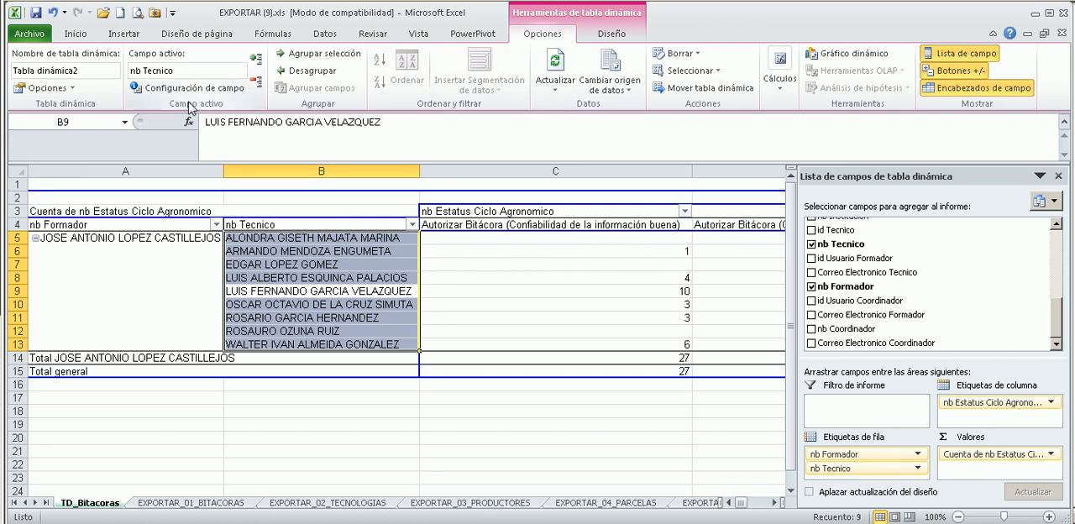
{"action": "left_click", "coordinate": [92, 74]}
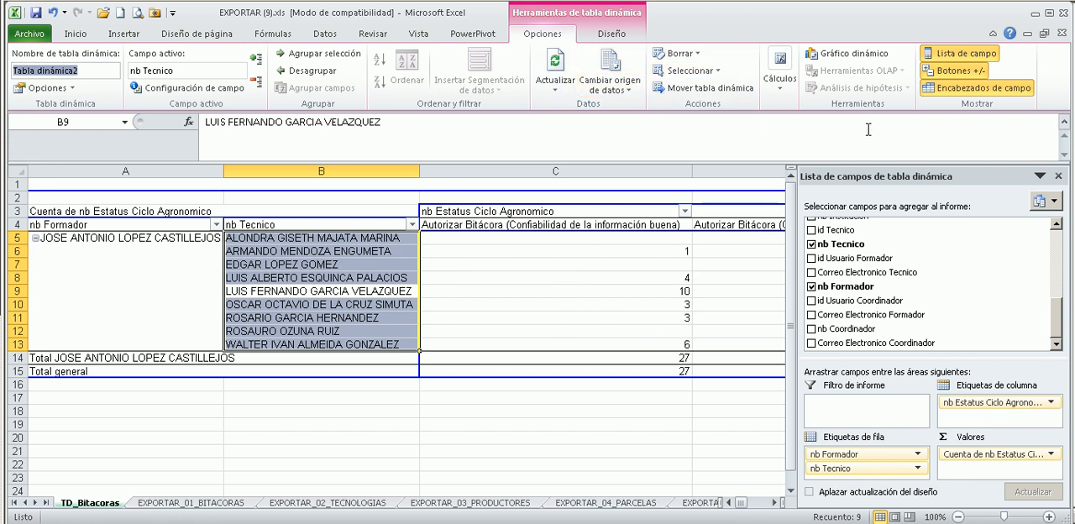
{"action": "left_click", "coordinate": [979, 54]}
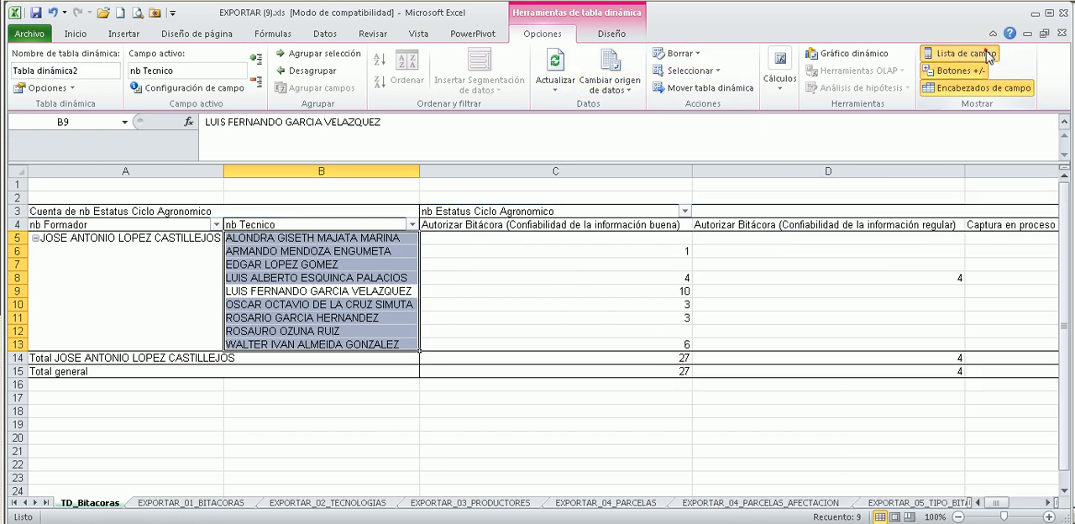
{"action": "left_click", "coordinate": [988, 56]}
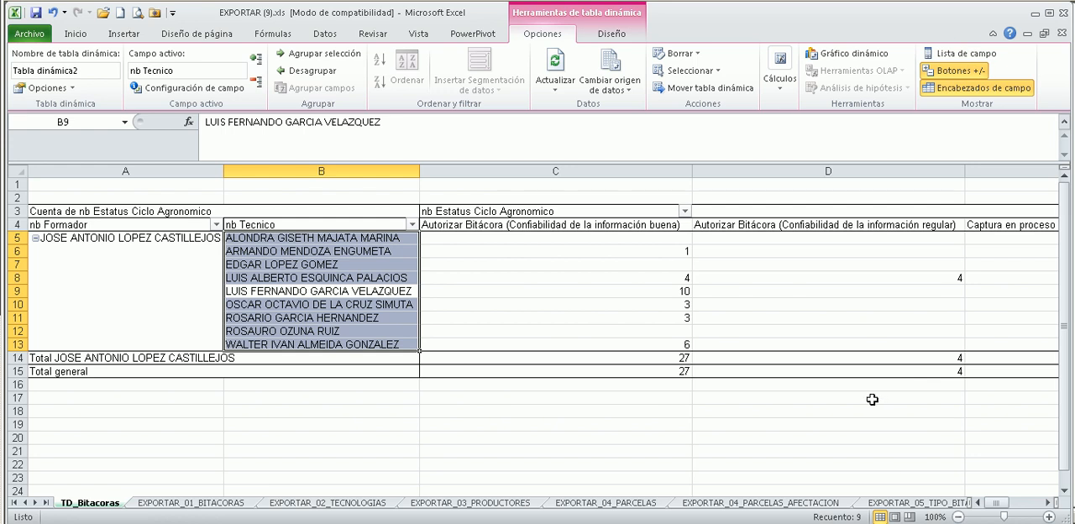
{"action": "left_click", "coordinate": [873, 400]}
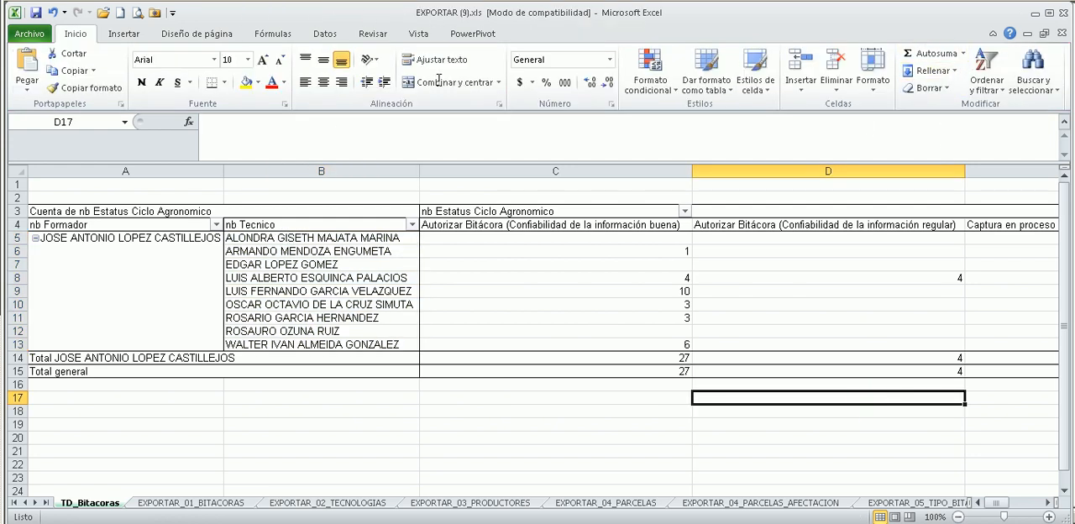
{"action": "left_click", "coordinate": [423, 250]}
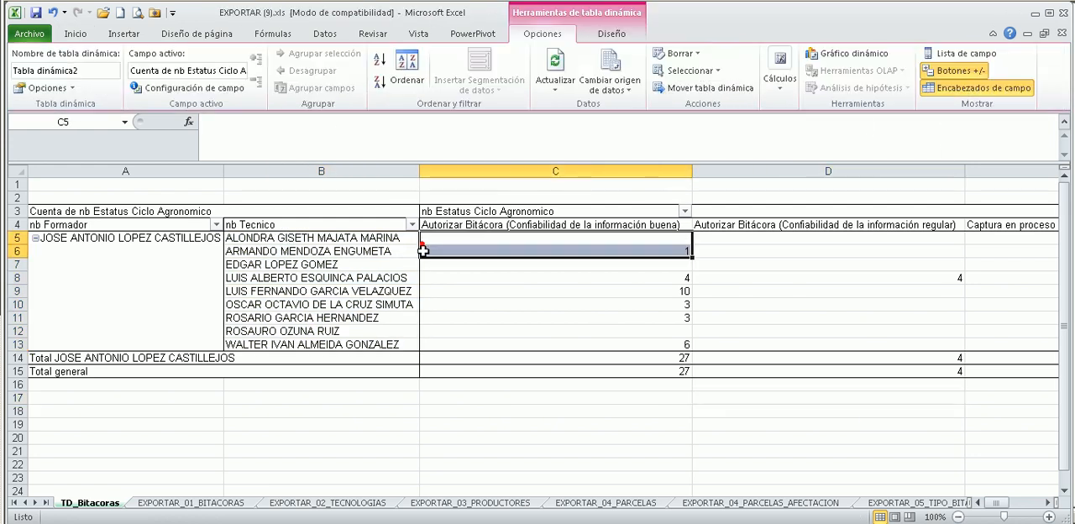
{"action": "left_click", "coordinate": [951, 53]}
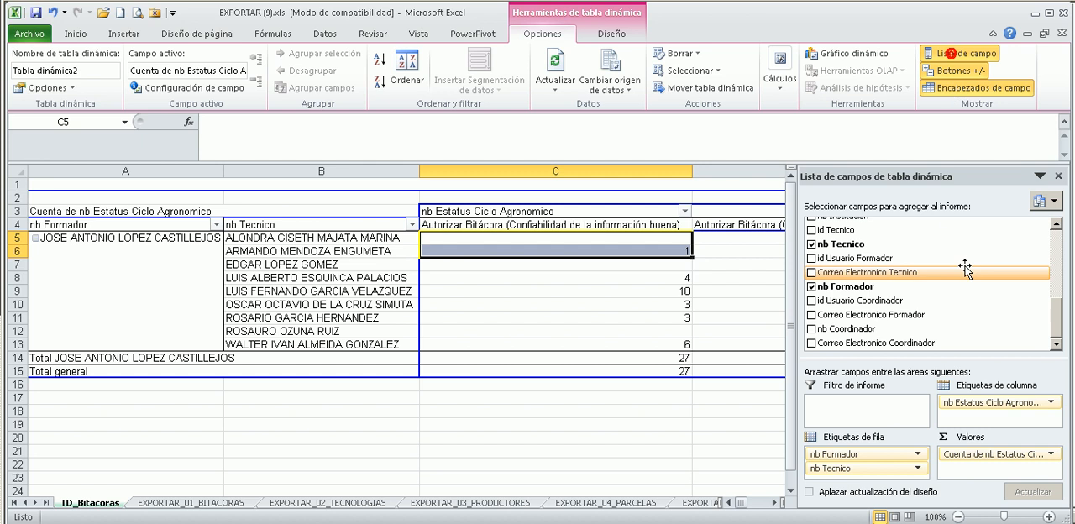
{"action": "left_click", "coordinate": [1057, 176]}
{"action": "left_click", "coordinate": [956, 53]}
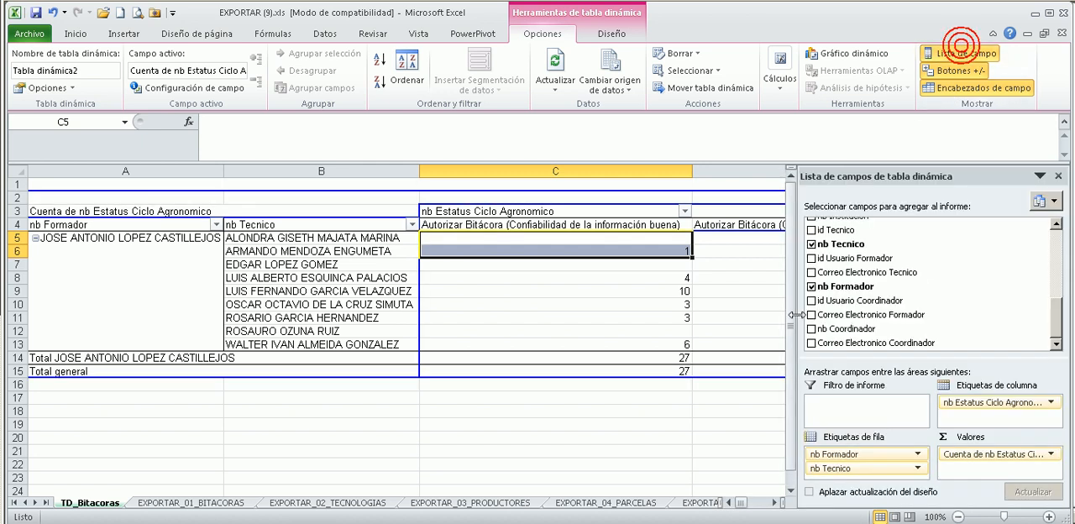
Apply an orange pivot table style with shaded row headings from the Claro group.
{"action": "left_click", "coordinate": [630, 38]}
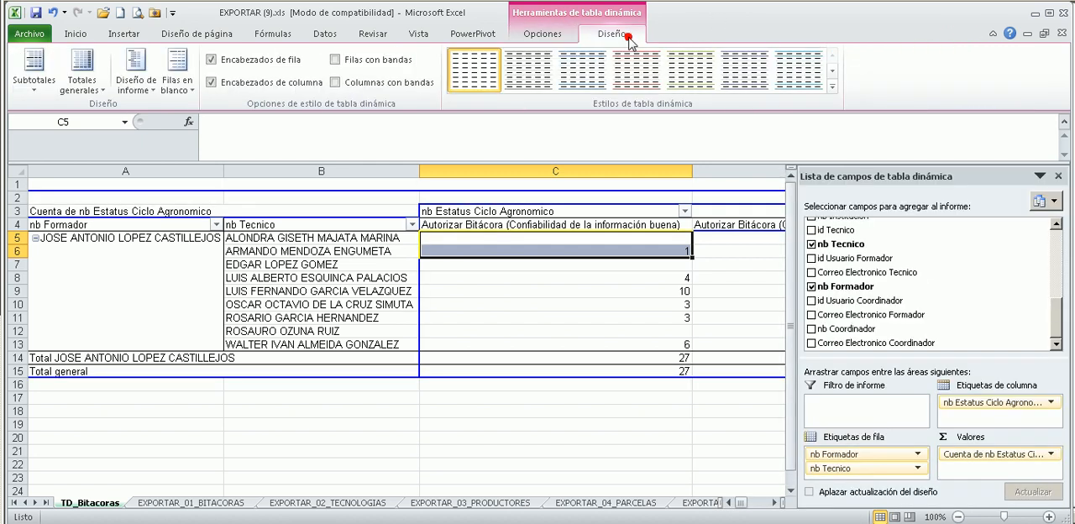
{"action": "left_click", "coordinate": [832, 87]}
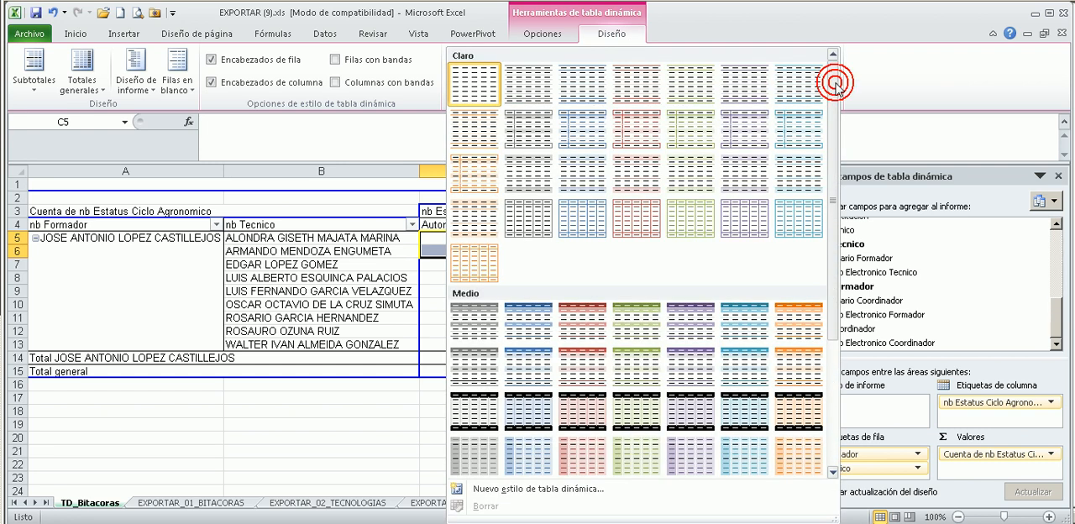
{"action": "left_click", "coordinate": [486, 174]}
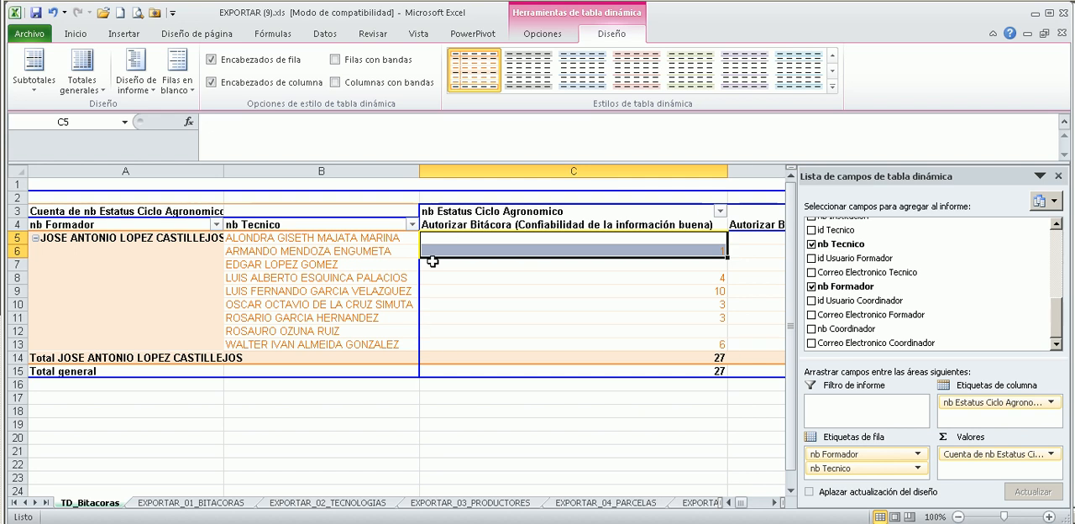
{"action": "left_click", "coordinate": [624, 304]}
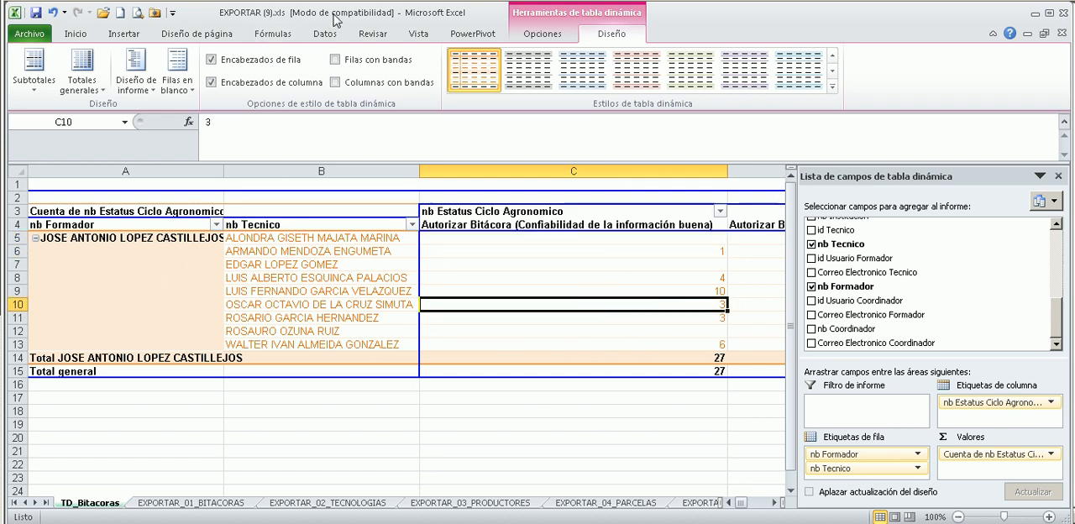
Hide the pivot table's subtotals and show them again below each group.
{"action": "left_click", "coordinate": [35, 91]}
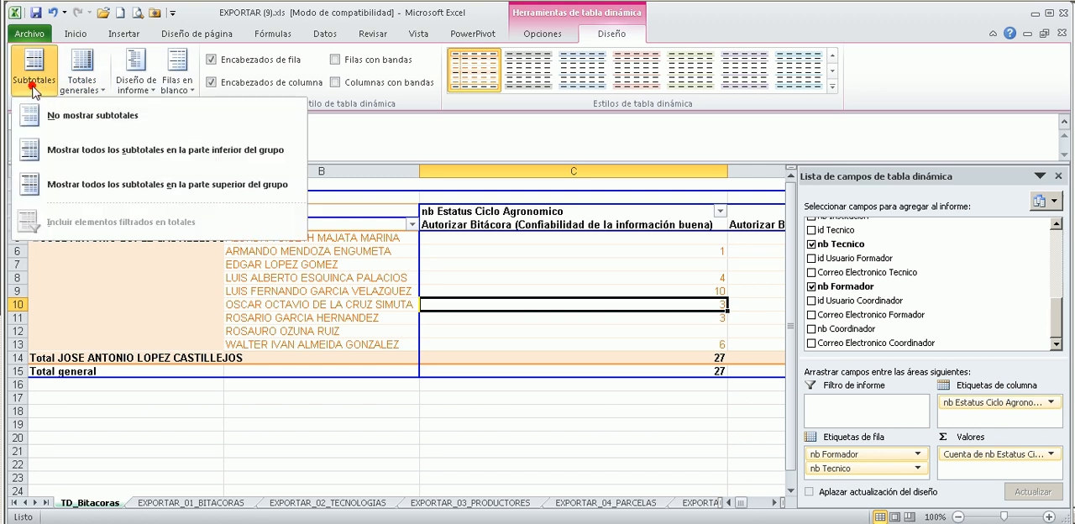
{"action": "left_click", "coordinate": [66, 117]}
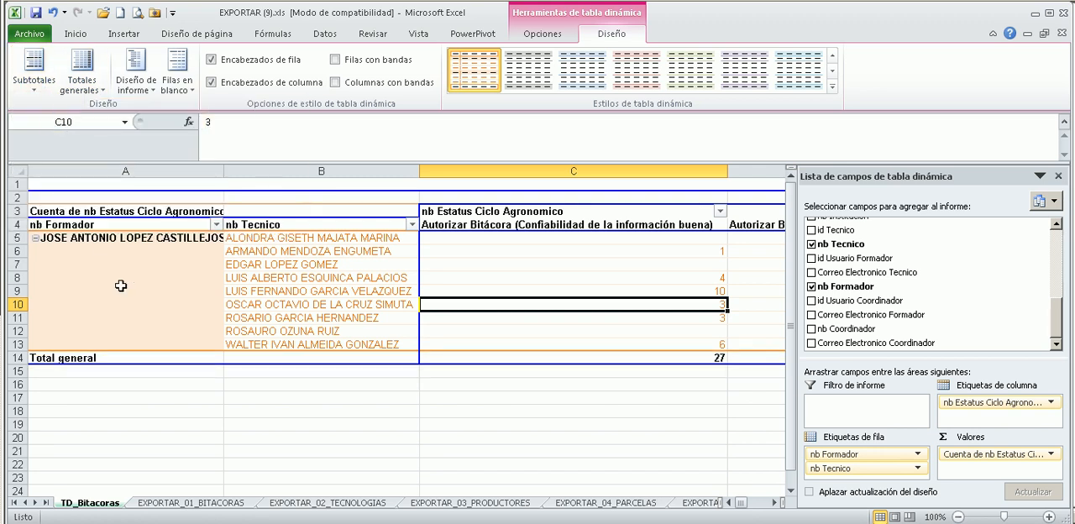
{"action": "left_click", "coordinate": [34, 82]}
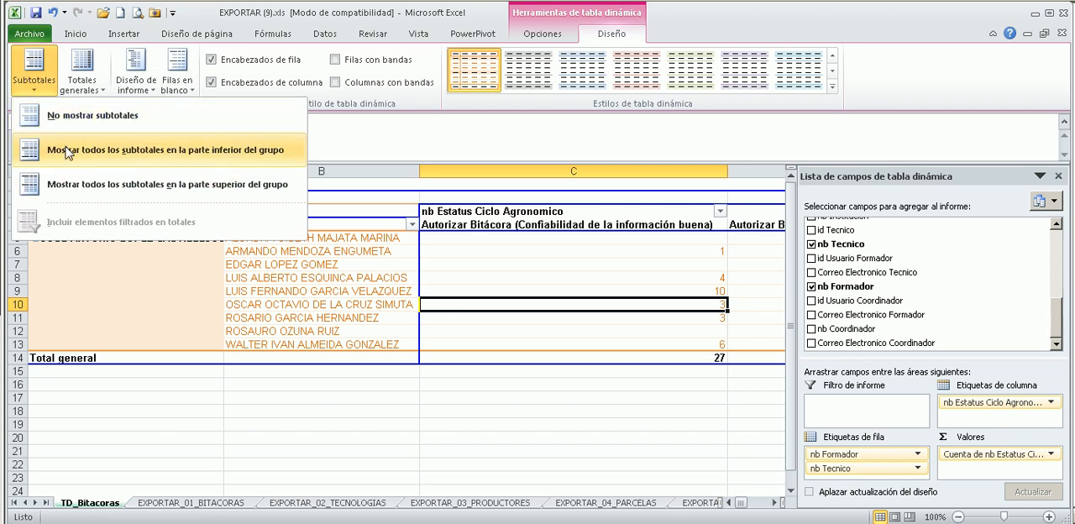
{"action": "left_click", "coordinate": [67, 152]}
Try placing the pivot table's subtotals above each group and set them back to the bottom of the group.
{"action": "left_click", "coordinate": [24, 74]}
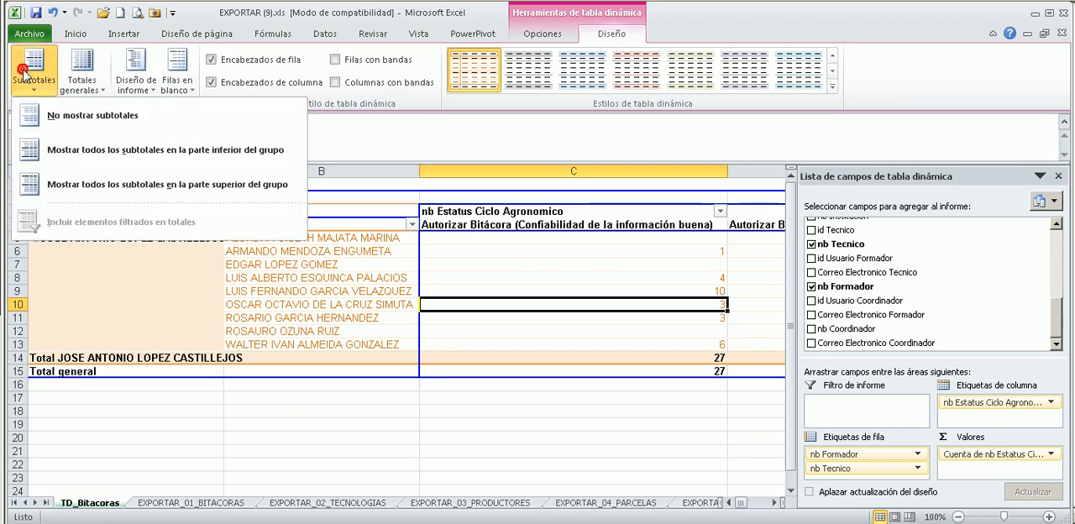
{"action": "left_click", "coordinate": [88, 195]}
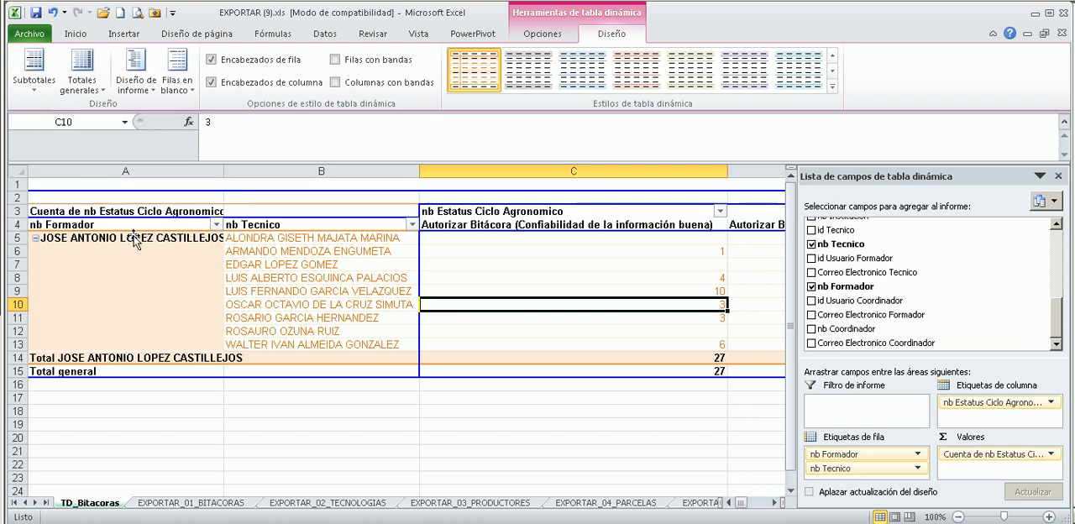
{"action": "left_click", "coordinate": [34, 75]}
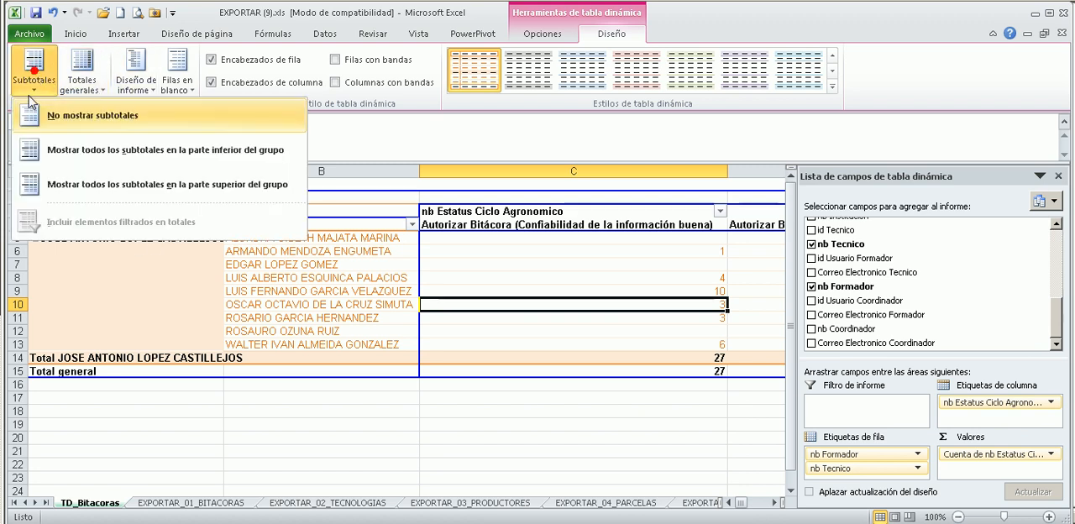
{"action": "left_click", "coordinate": [84, 193]}
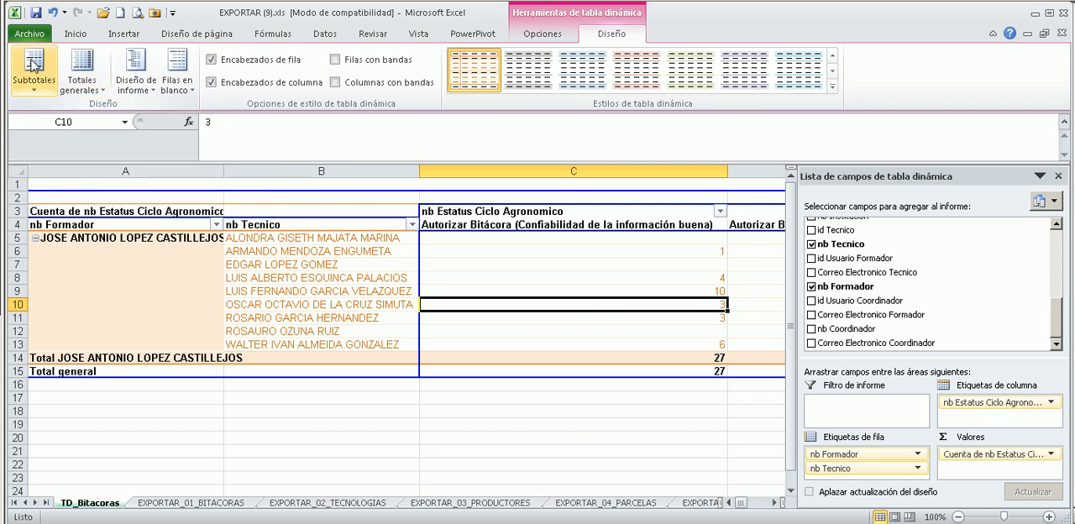
{"action": "left_click", "coordinate": [54, 94]}
{"action": "left_click", "coordinate": [60, 151]}
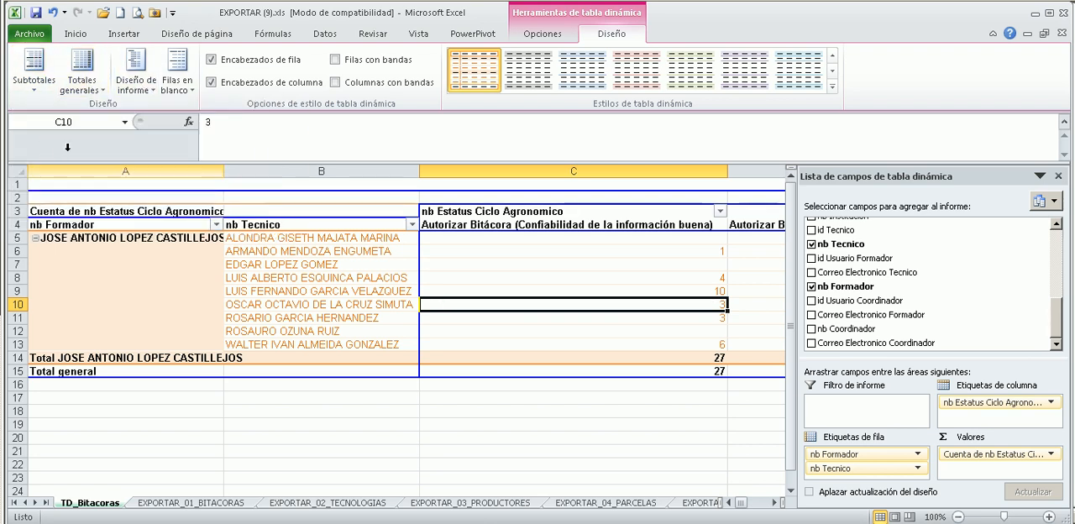
Try the compact and outline report layouts on the pivot table and return it to the tabular layout.
{"action": "left_click", "coordinate": [140, 90]}
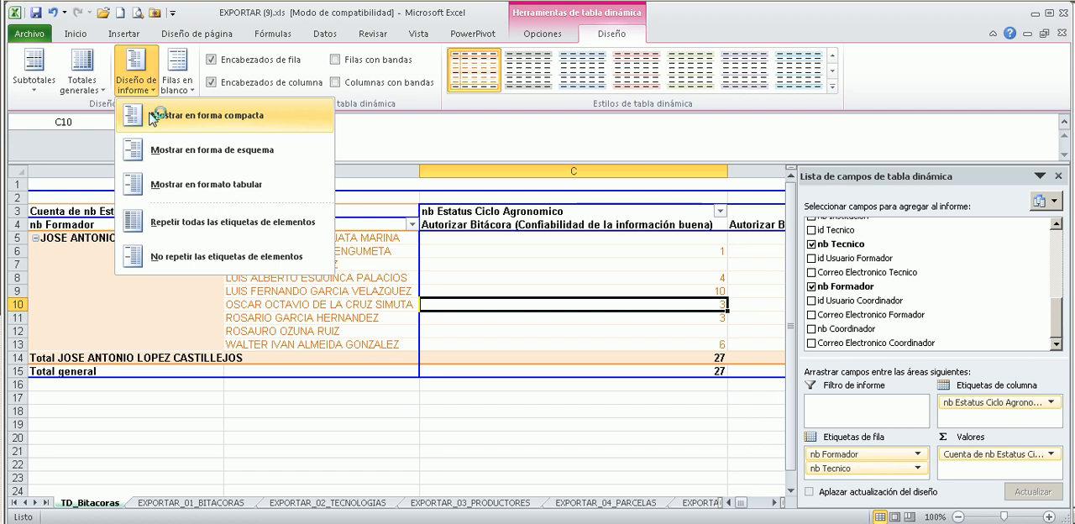
{"action": "left_click", "coordinate": [154, 120]}
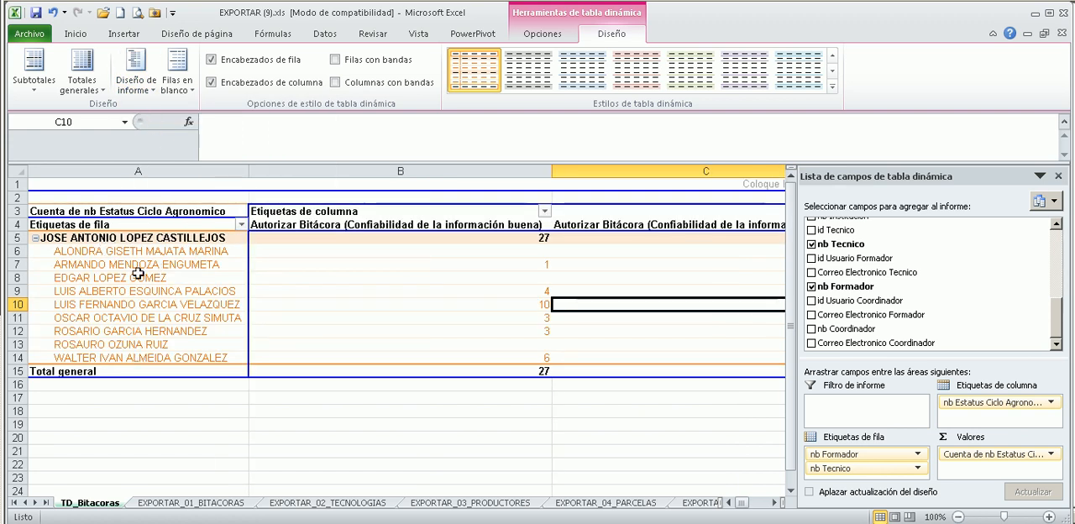
{"action": "left_click", "coordinate": [134, 82]}
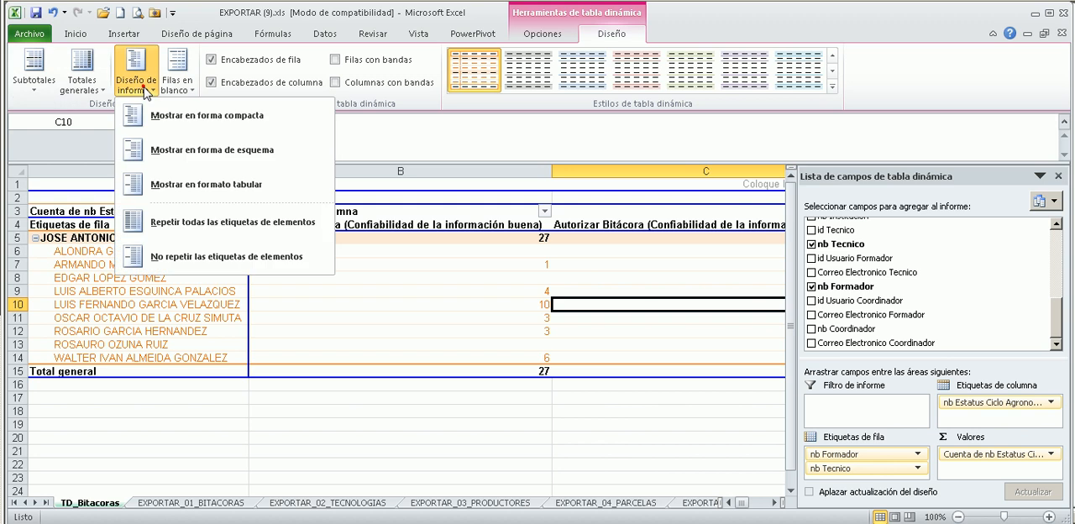
{"action": "left_click", "coordinate": [152, 148]}
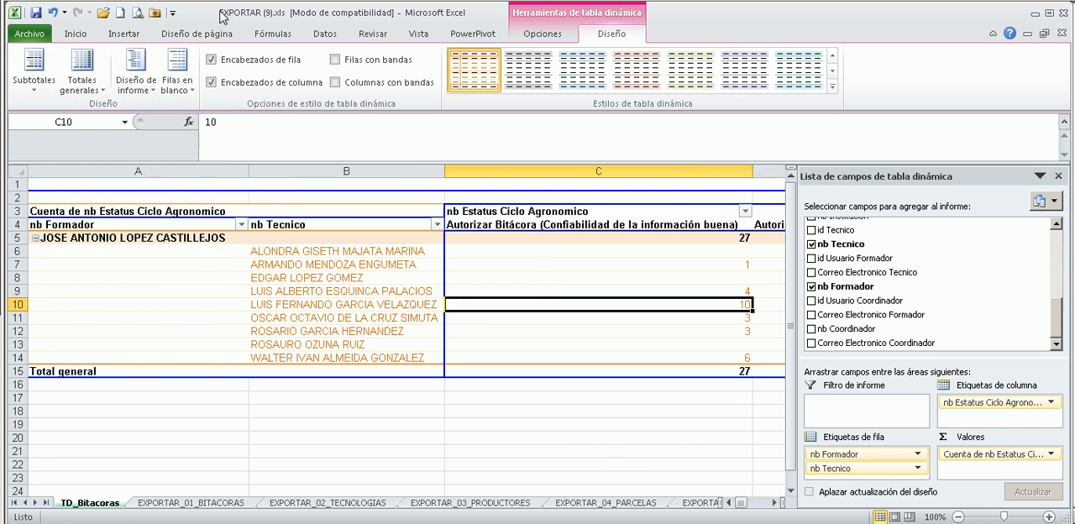
{"action": "left_click", "coordinate": [135, 82]}
{"action": "left_click", "coordinate": [167, 182]}
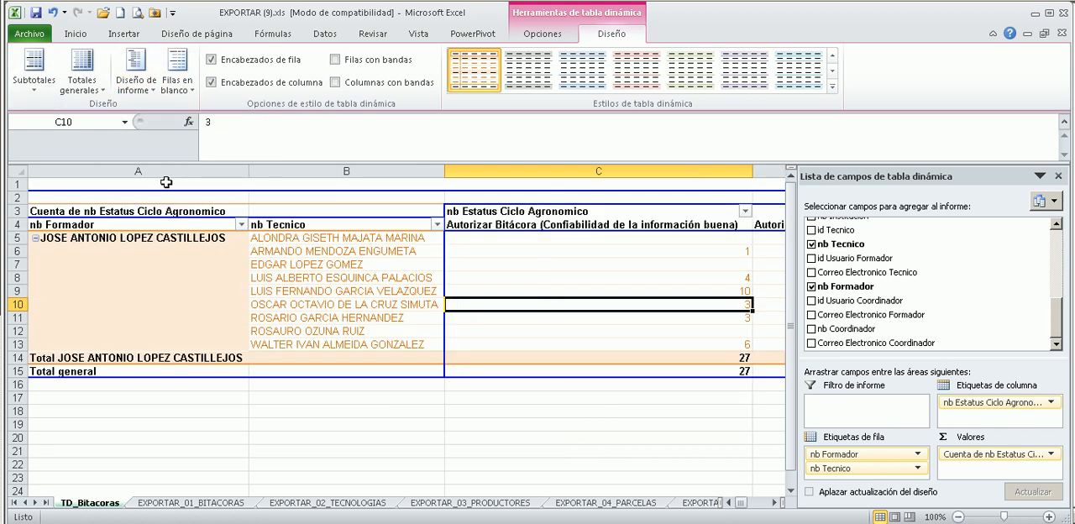
Examine how the tabular layout separates the trainer under nb Formador from the technicians listed under nb Tecnico.
{"action": "left_click_drag", "start_coordinate": [86, 252], "coordinate": [85, 343]}
{"action": "left_click_drag", "start_coordinate": [124, 241], "coordinate": [111, 337]}
{"action": "left_click_drag", "start_coordinate": [285, 241], "coordinate": [373, 370]}
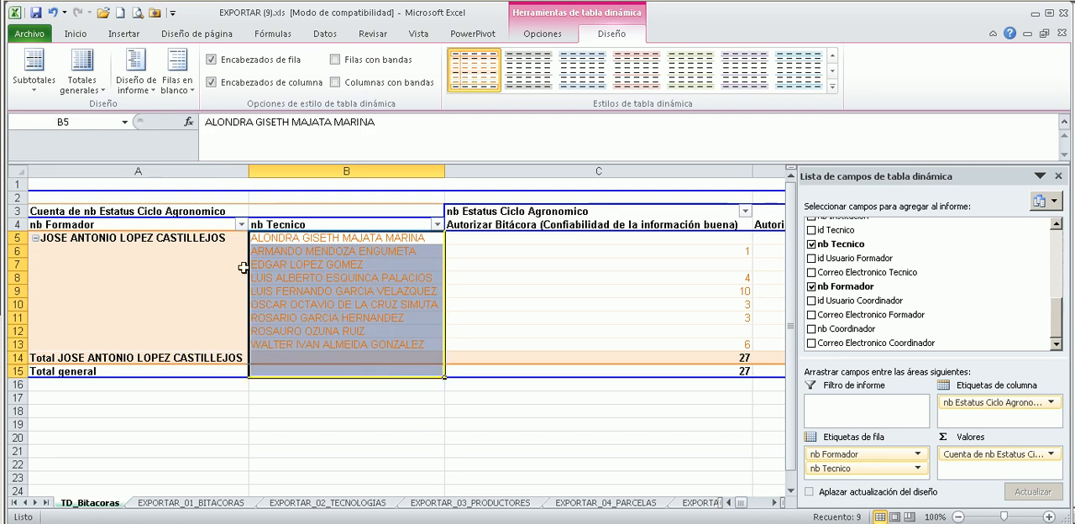
{"action": "left_click", "coordinate": [160, 227]}
{"action": "left_click_drag", "start_coordinate": [155, 252], "coordinate": [150, 328]}
{"action": "left_click_drag", "start_coordinate": [165, 241], "coordinate": [146, 326]}
{"action": "left_click_drag", "start_coordinate": [84, 239], "coordinate": [84, 338]}
{"action": "left_click", "coordinate": [283, 266]}
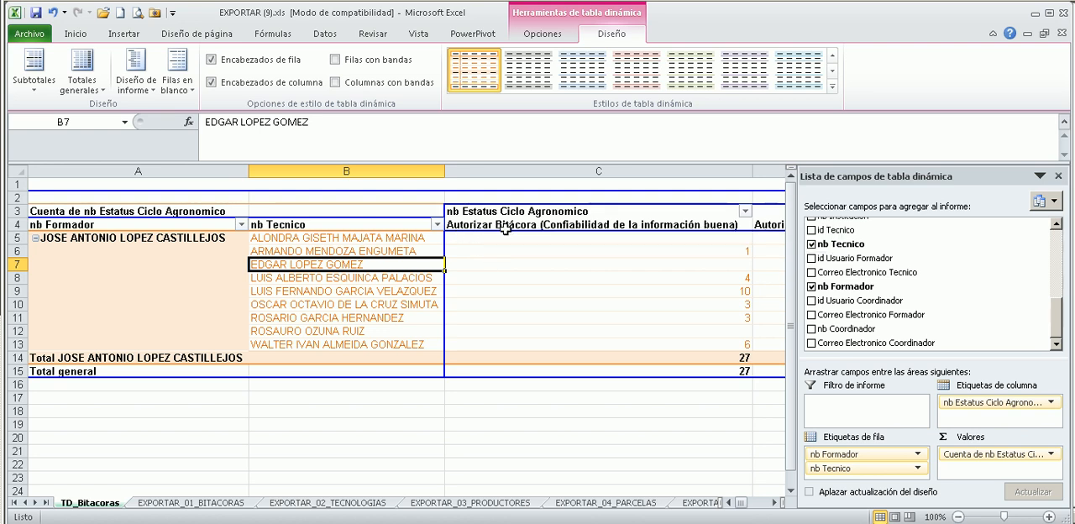
Narrow column C and give status columns D through H one equal, narrower width.
{"action": "left_click", "coordinate": [775, 503]}
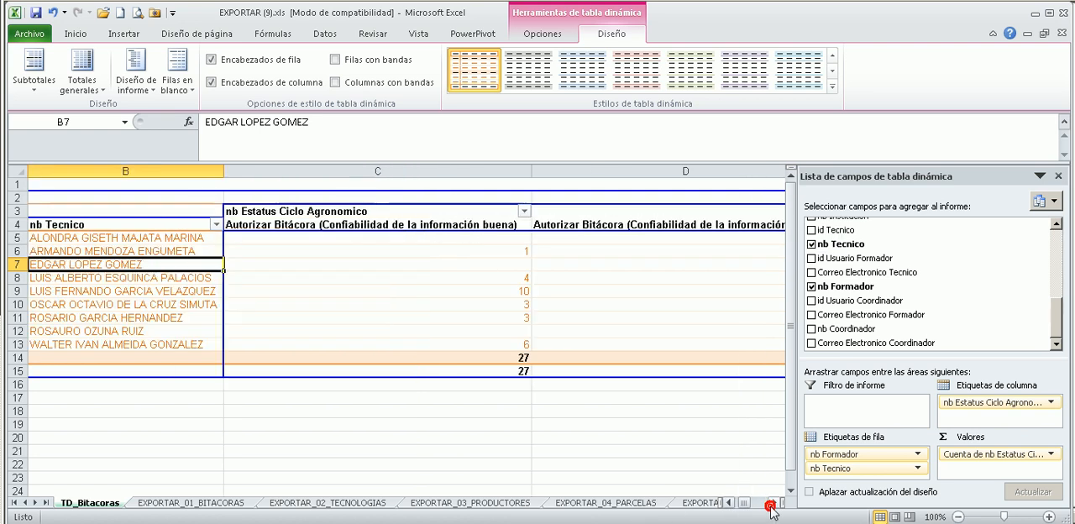
{"action": "left_click", "coordinate": [456, 173]}
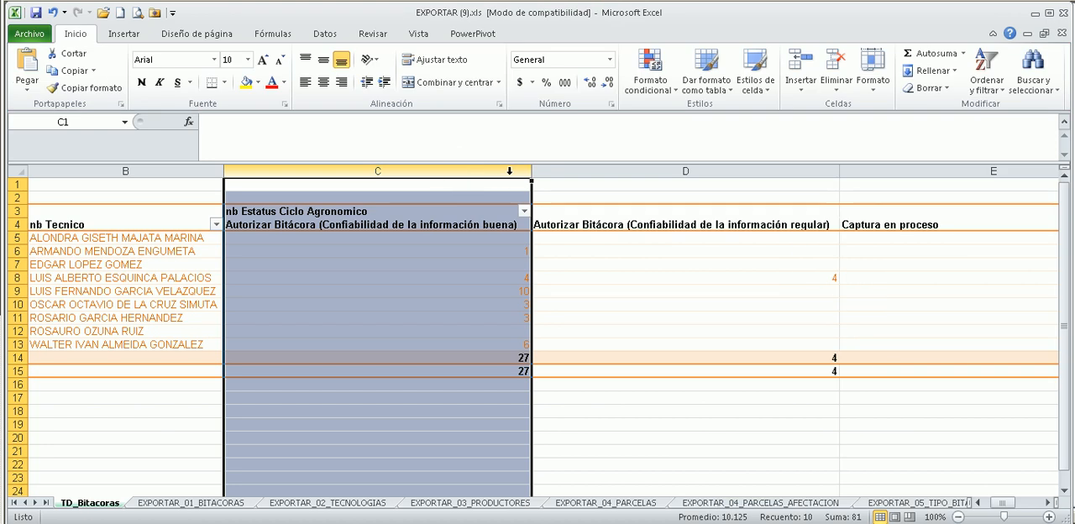
{"action": "left_click_drag", "start_coordinate": [530, 171], "coordinate": [319, 200]}
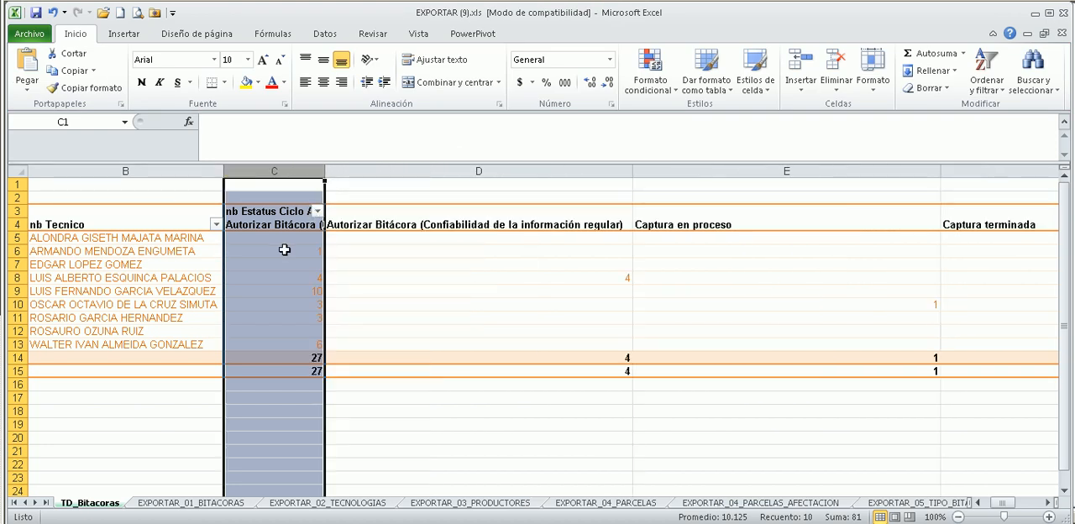
{"action": "left_click", "coordinate": [273, 212]}
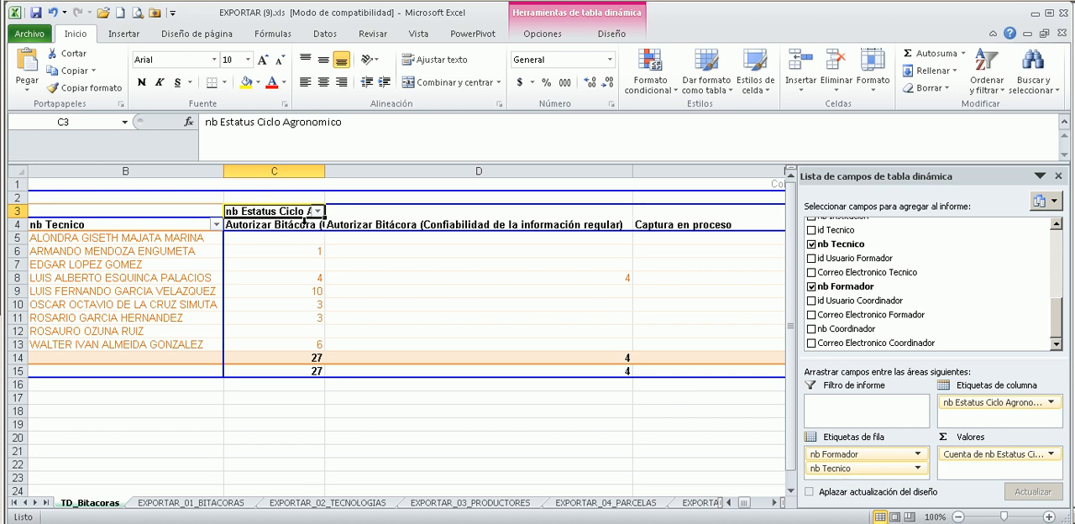
{"action": "left_click_drag", "start_coordinate": [487, 171], "coordinate": [759, 187]}
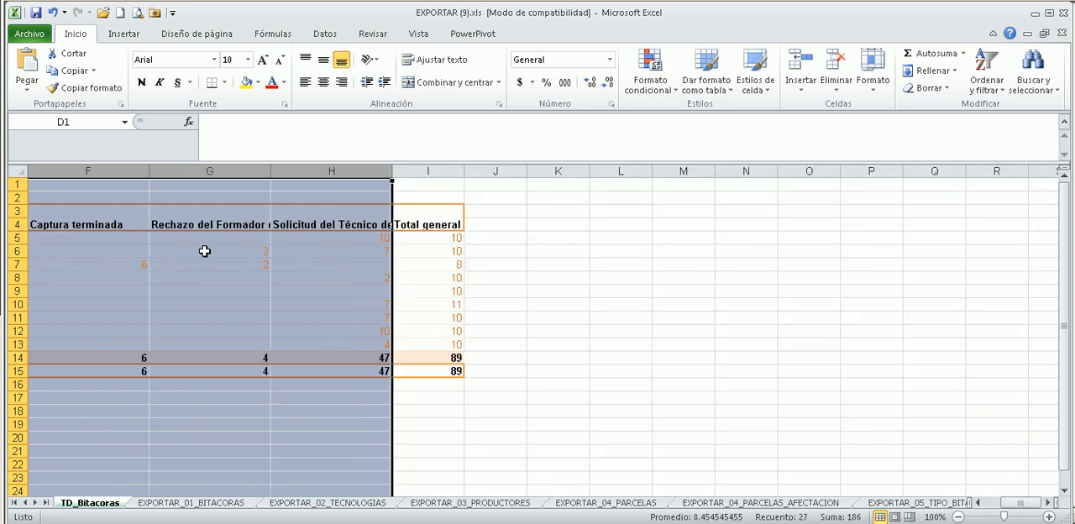
{"action": "left_click_drag", "start_coordinate": [410, 443], "coordinate": [12, 452]}
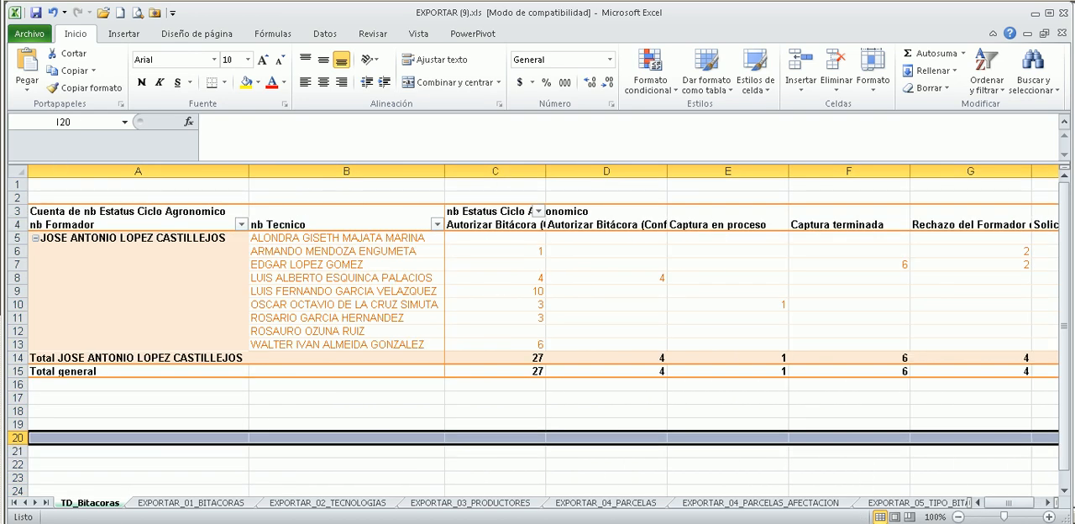
Wrap the text of the pivot table's header row 4 so the long status names fit the narrowed columns.
{"action": "left_click", "coordinate": [34, 223]}
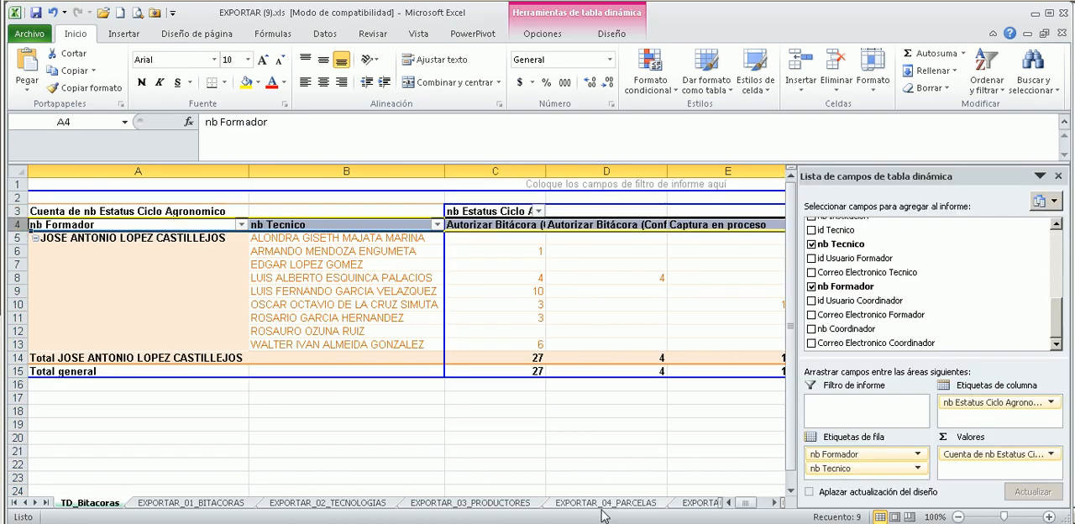
{"action": "left_click_drag", "start_coordinate": [746, 504], "coordinate": [759, 503]}
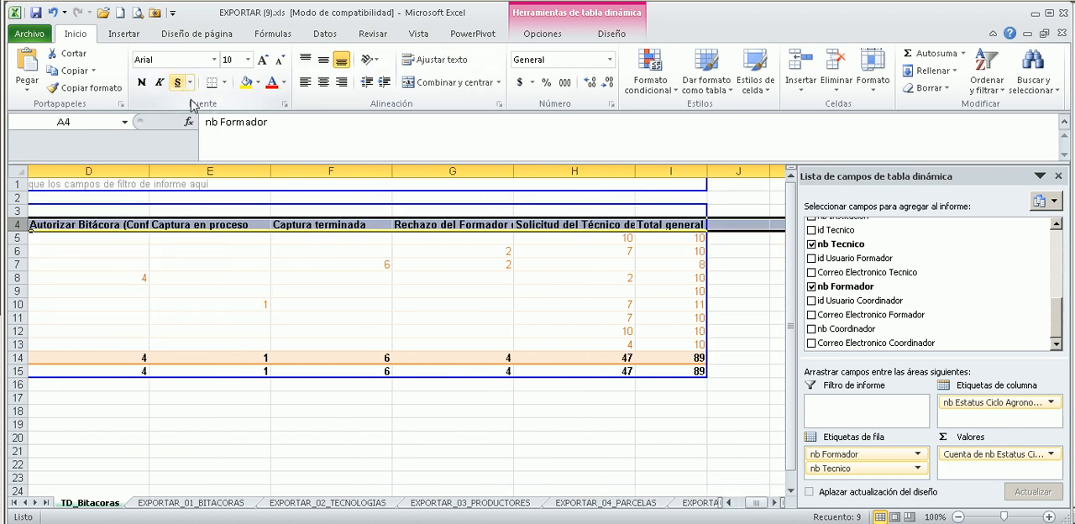
{"action": "left_click", "coordinate": [69, 33]}
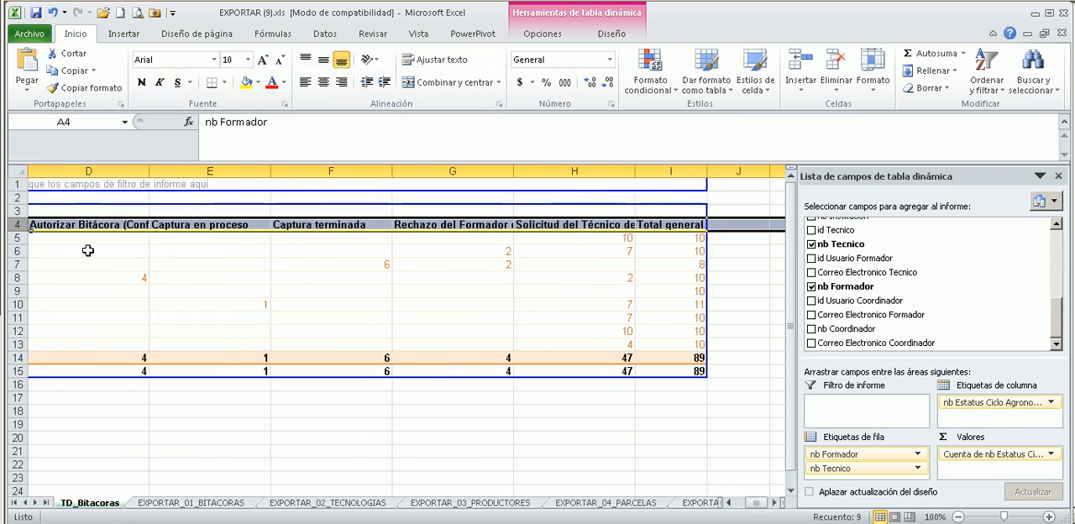
{"action": "left_click", "coordinate": [89, 278]}
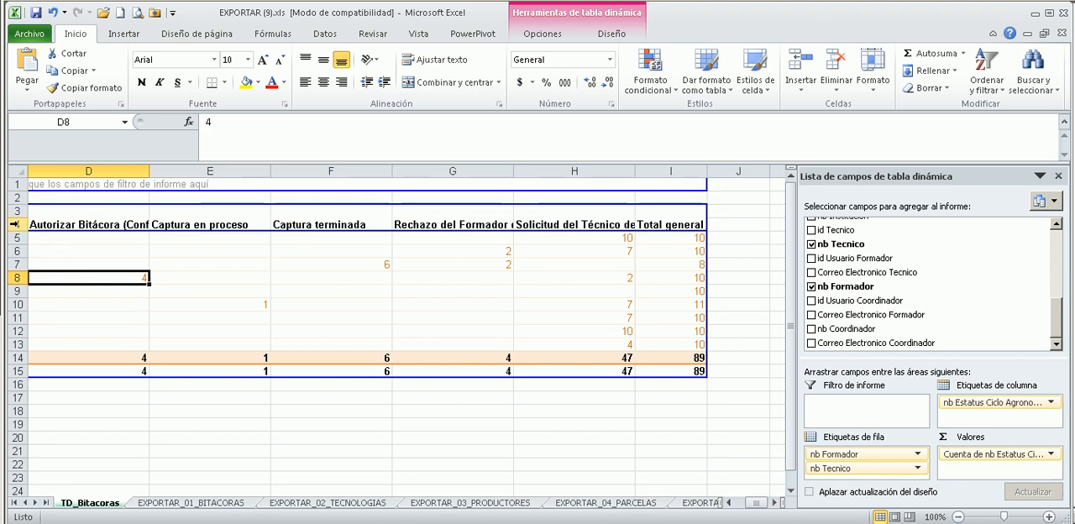
{"action": "left_click", "coordinate": [14, 225]}
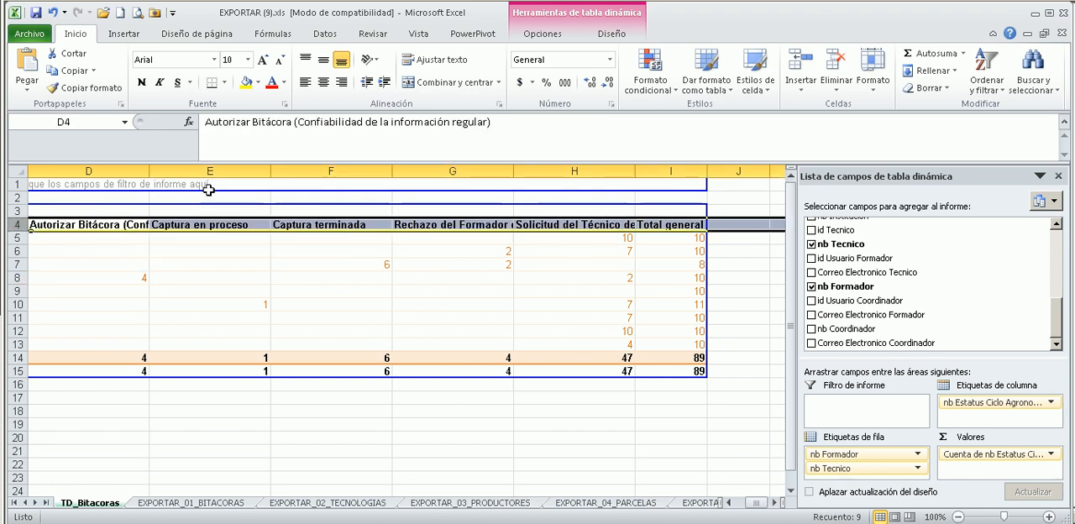
{"action": "left_click", "coordinate": [433, 59]}
{"action": "left_click", "coordinate": [445, 252]}
{"action": "left_click", "coordinate": [574, 244]}
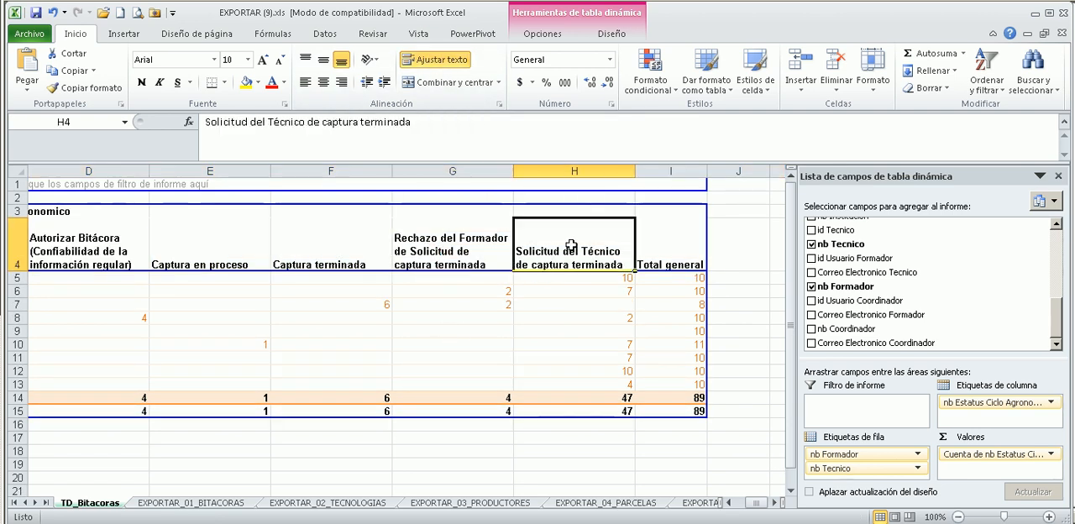
Turn text wrapping off for header row 4 and turn it on again.
{"action": "left_click", "coordinate": [13, 240]}
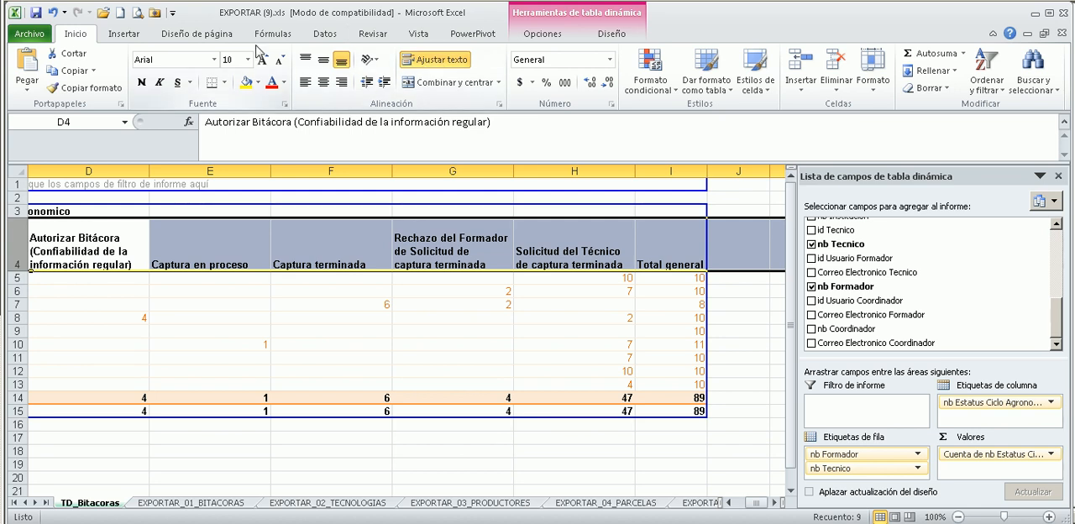
{"action": "left_click", "coordinate": [432, 61]}
{"action": "left_click", "coordinate": [432, 60]}
{"action": "left_click", "coordinate": [372, 234]}
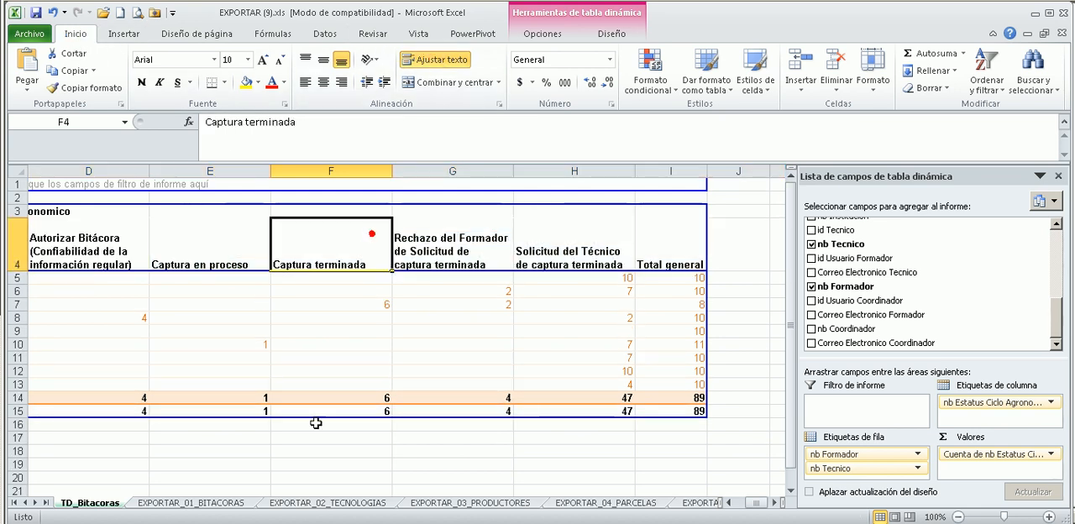
Review the technicians' counts under the wrapped status headings in columns D through H.
{"action": "left_click", "coordinate": [519, 373]}
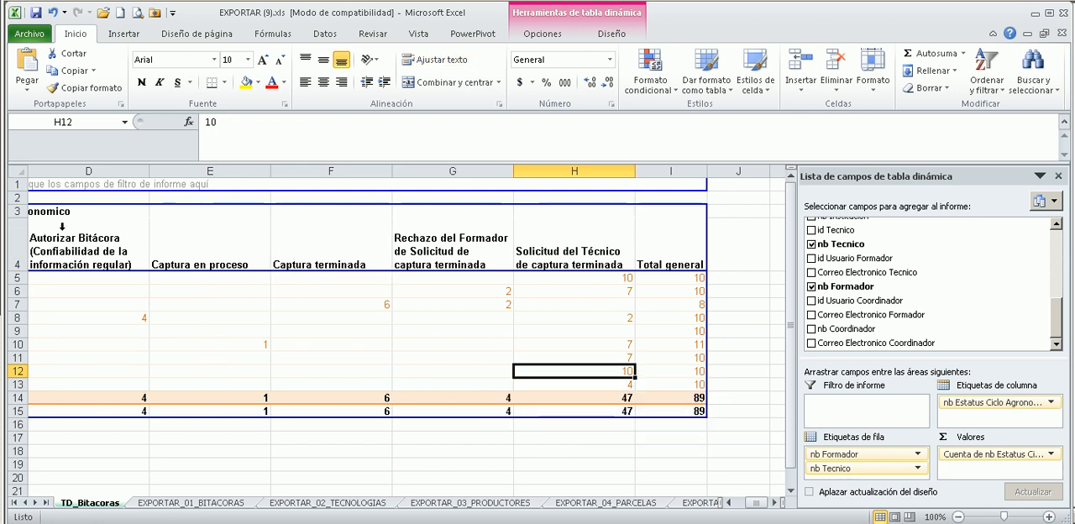
{"action": "left_click", "coordinate": [123, 316]}
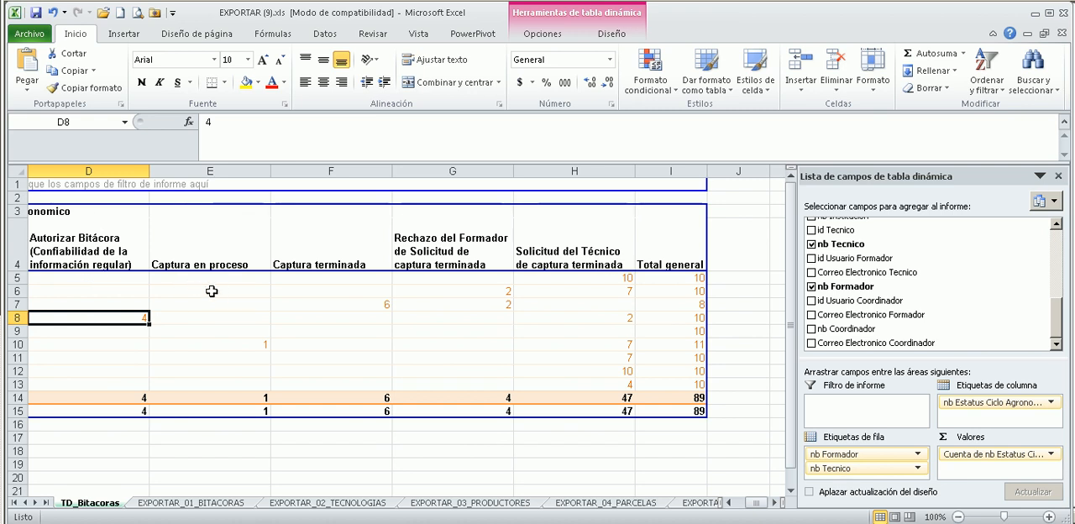
{"action": "left_click", "coordinate": [250, 343]}
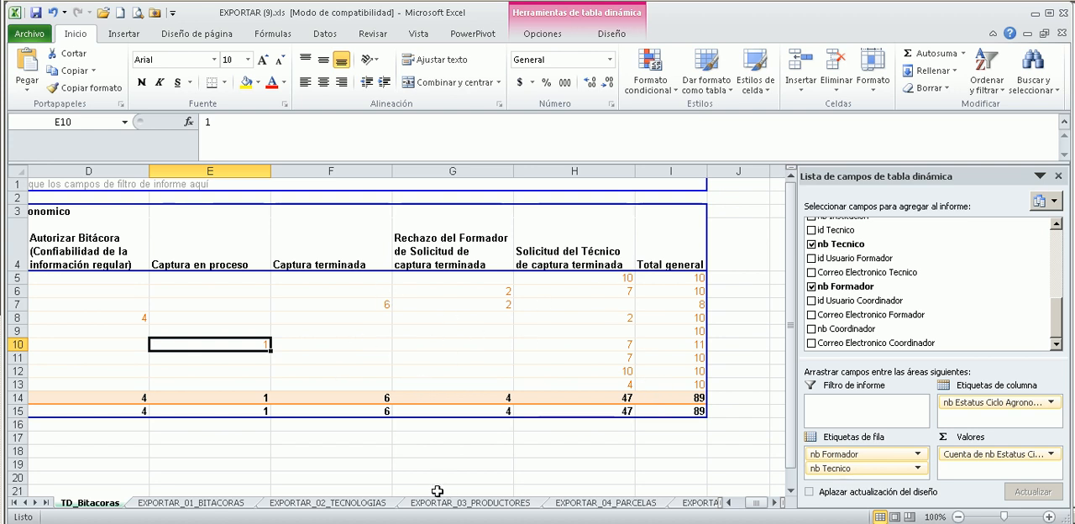
{"action": "left_click", "coordinate": [438, 356]}
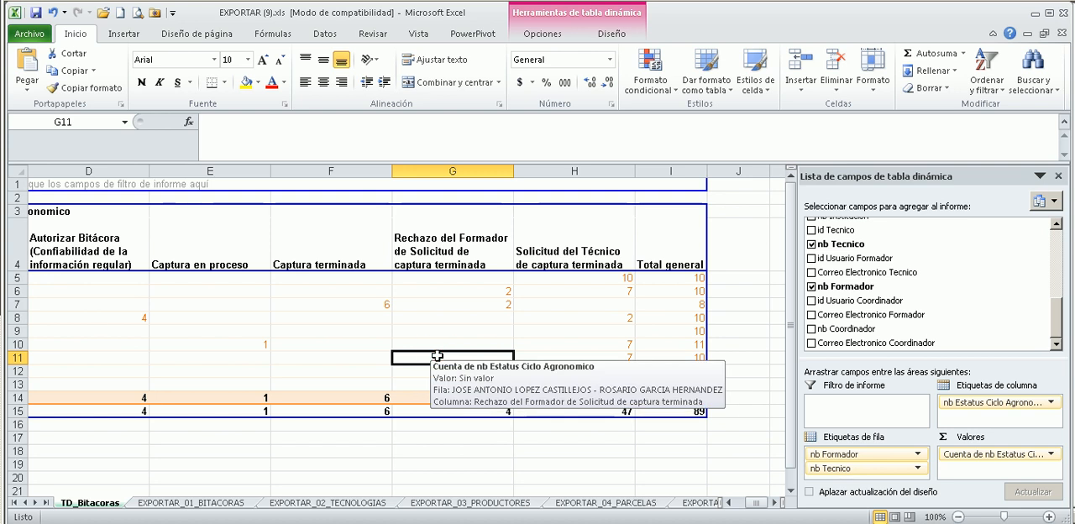
{"action": "left_click", "coordinate": [350, 319]}
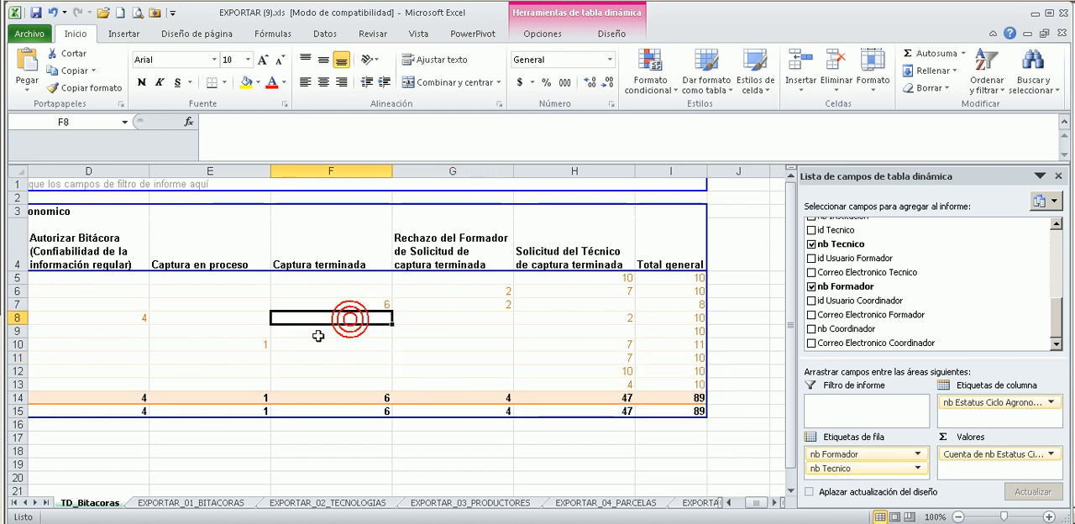
{"action": "left_click", "coordinate": [201, 305]}
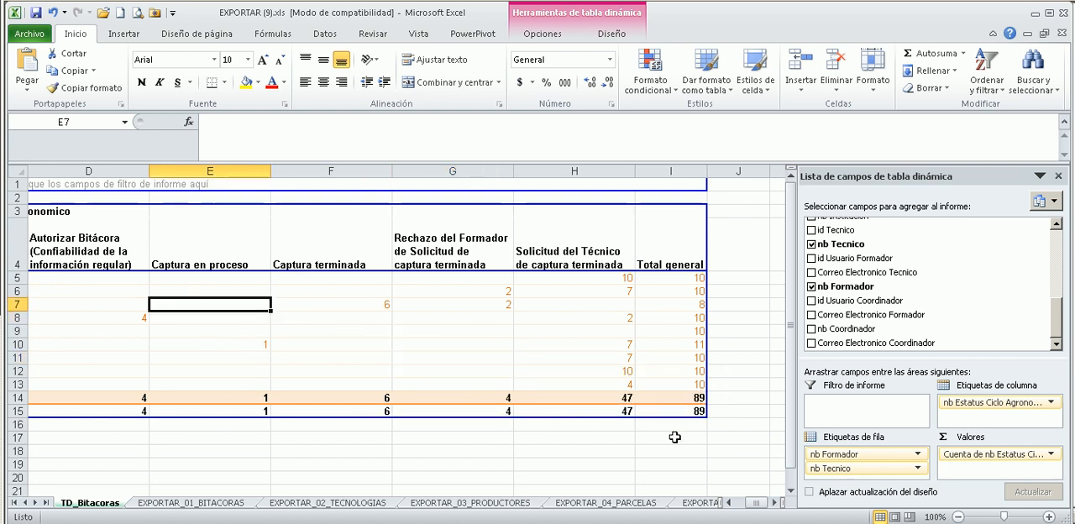
Insert a clustered column pivot chart based on the pivot table of logbook statuses.
{"action": "left_click", "coordinate": [615, 34]}
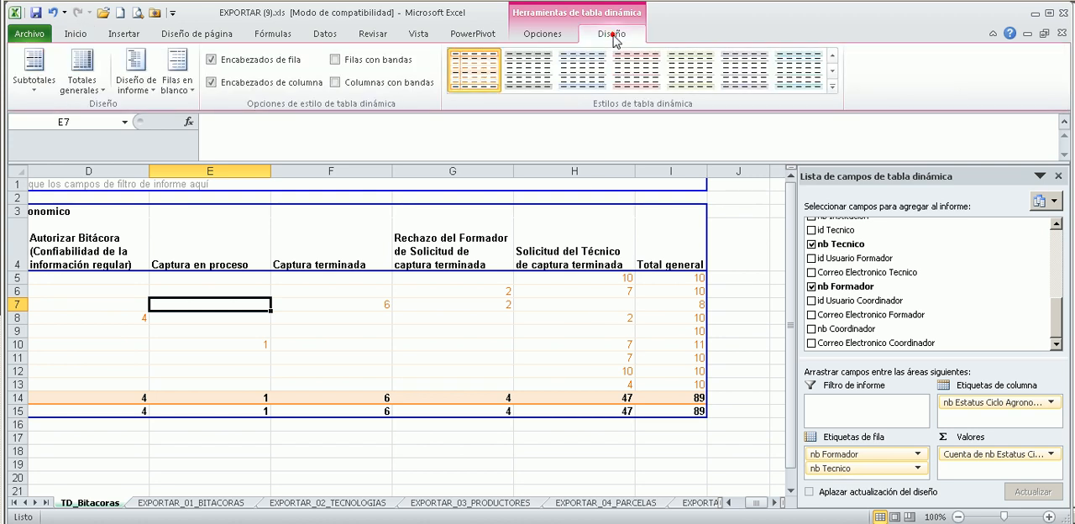
{"action": "left_click", "coordinate": [567, 37]}
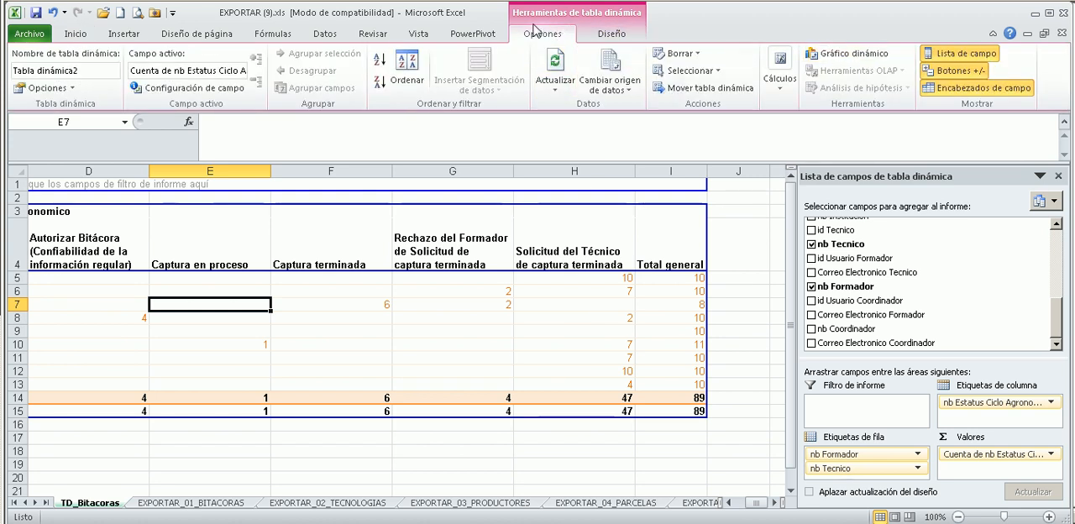
{"action": "left_click", "coordinate": [847, 53]}
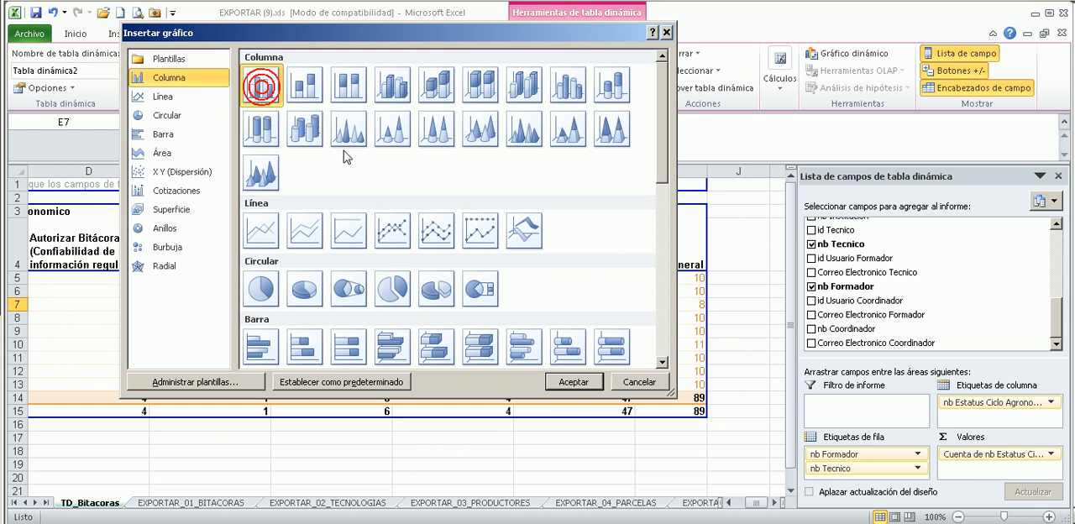
{"action": "left_click", "coordinate": [574, 384]}
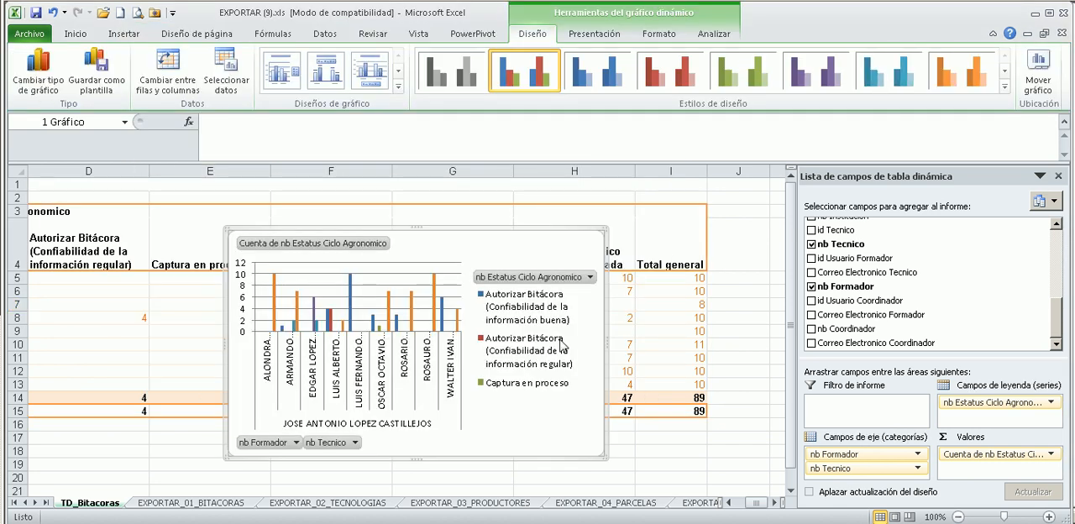
Move the pivot chart below the pivot table and enlarge it so the technicians' names and all status legend entries are readable.
{"action": "scroll", "coordinate": [369, 277], "scroll_direction": "down", "scroll_amount": 1}
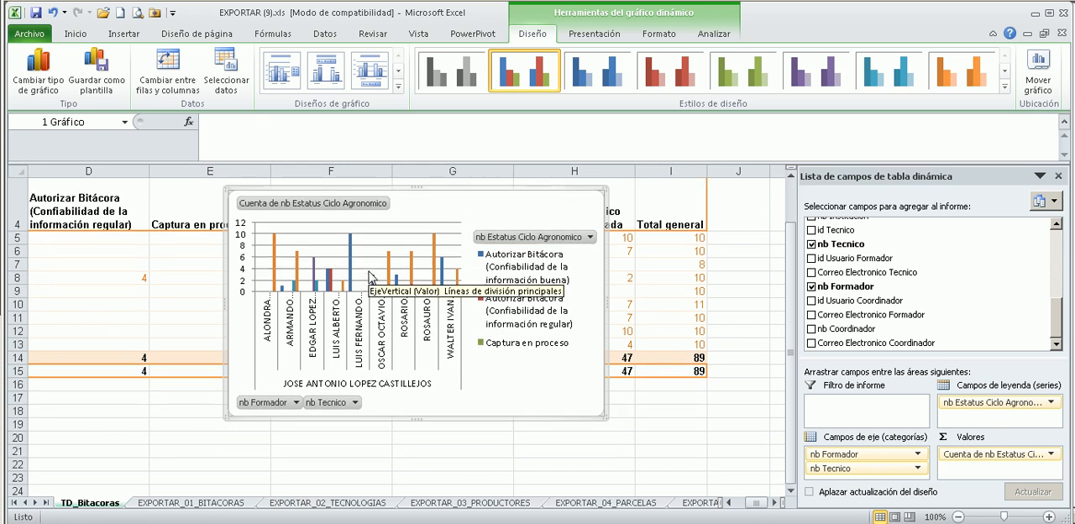
{"action": "scroll", "coordinate": [374, 277], "scroll_direction": "up", "scroll_amount": 1}
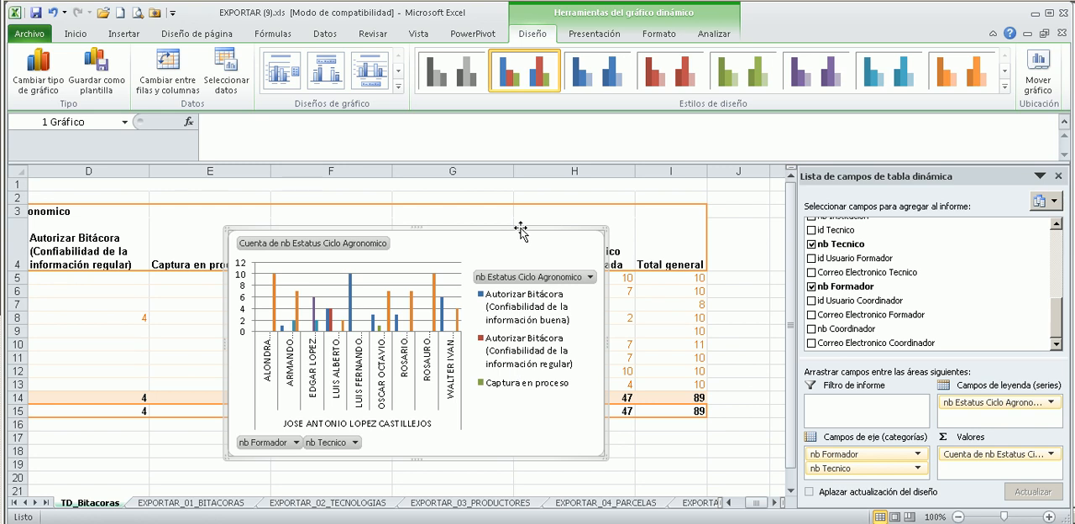
{"action": "left_click_drag", "start_coordinate": [521, 233], "coordinate": [460, 422]}
{"action": "scroll", "coordinate": [464, 326], "scroll_direction": "down", "scroll_amount": 5}
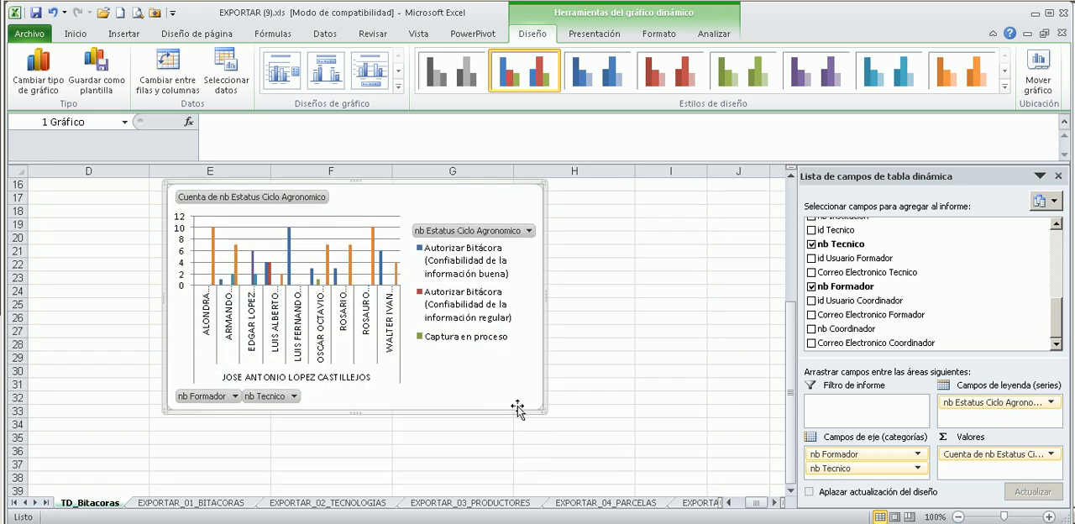
{"action": "left_click_drag", "start_coordinate": [541, 409], "coordinate": [754, 411]}
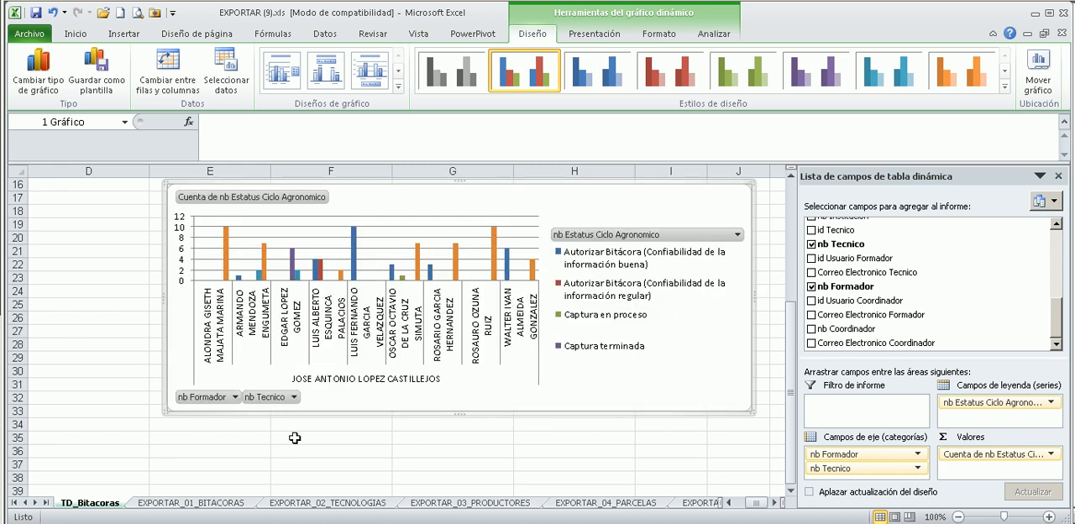
{"action": "left_click_drag", "start_coordinate": [163, 412], "coordinate": [11, 468]}
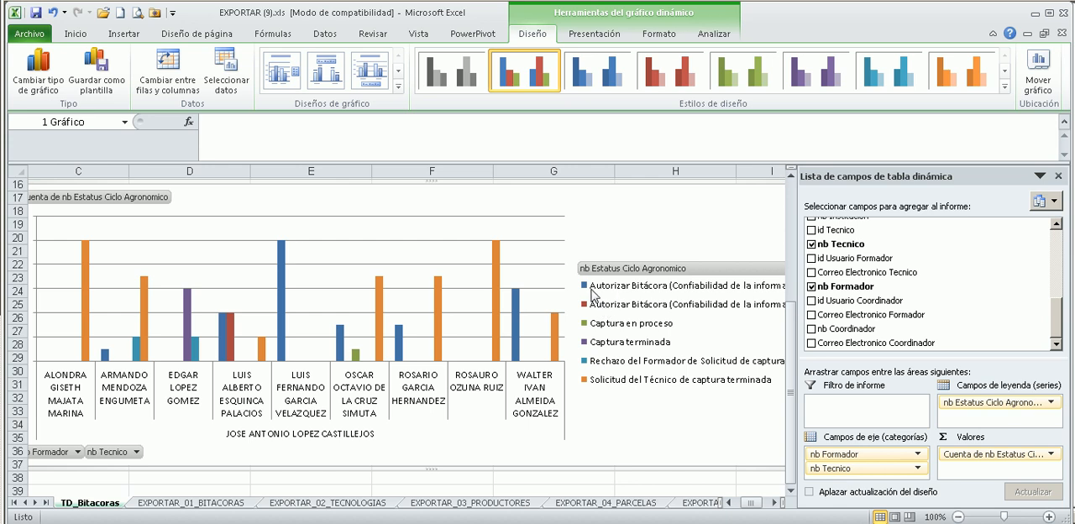
Remove the nb Tecnico field from the axis fields, leaving only nb Formador as the category.
{"action": "scroll", "coordinate": [595, 296], "scroll_direction": "up", "scroll_amount": 5}
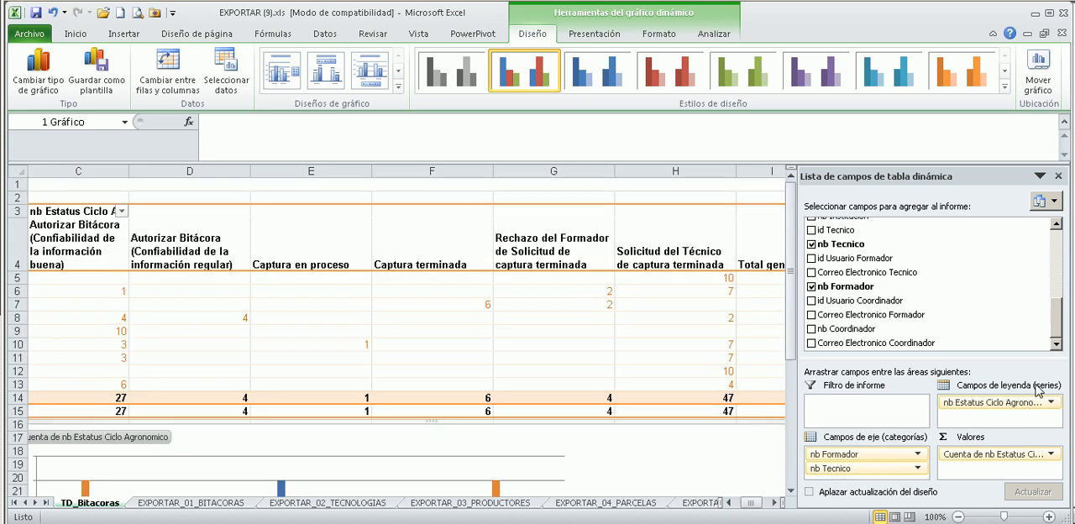
{"action": "scroll", "coordinate": [384, 385], "scroll_direction": "down", "scroll_amount": 5}
{"action": "scroll", "coordinate": [384, 348], "scroll_direction": "up", "scroll_amount": 4}
{"action": "scroll", "coordinate": [263, 320], "scroll_direction": "up", "scroll_amount": 1}
{"action": "left_click_drag", "start_coordinate": [748, 503], "coordinate": [775, 509]}
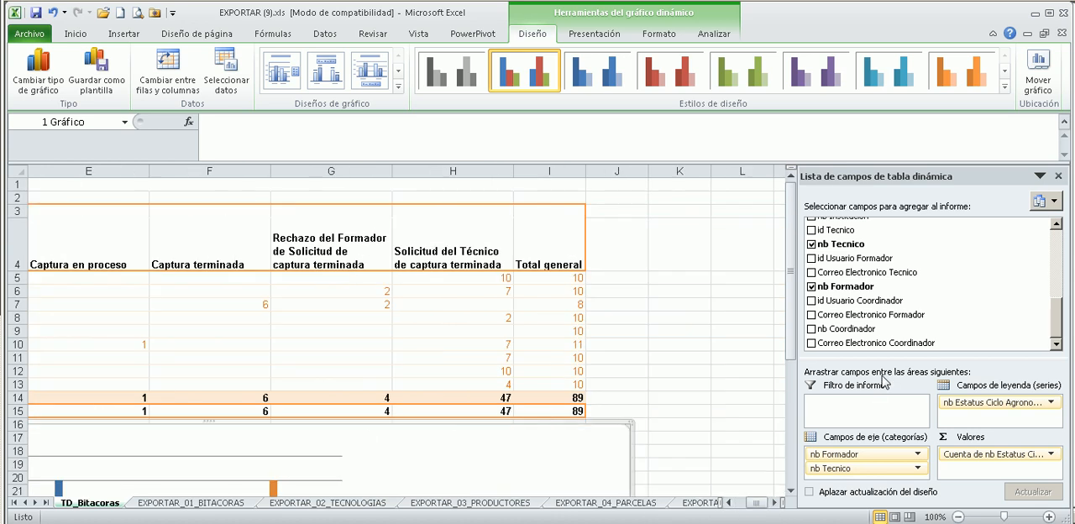
{"action": "left_click_drag", "start_coordinate": [853, 473], "coordinate": [879, 291]}
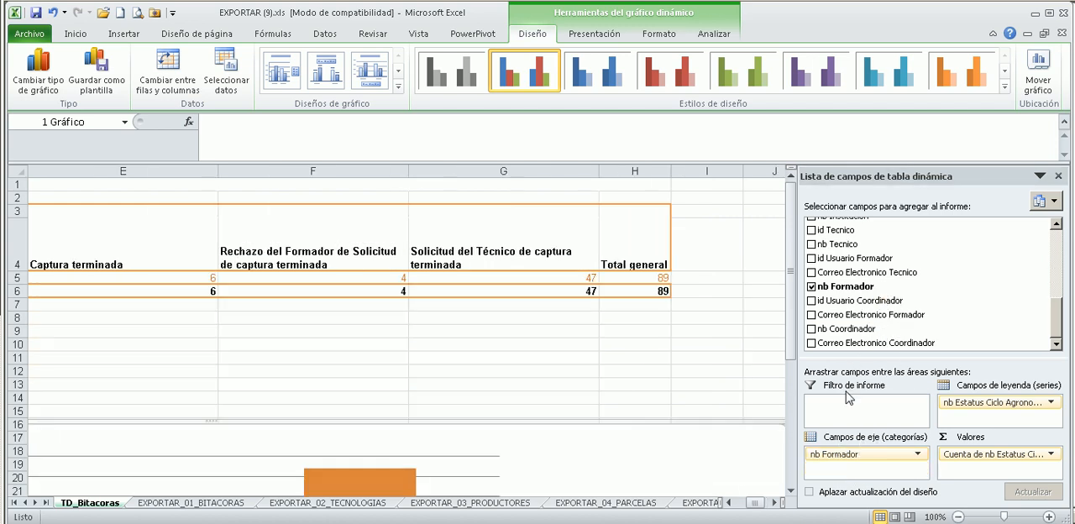
{"action": "left_click_drag", "start_coordinate": [516, 334], "coordinate": [89, 308]}
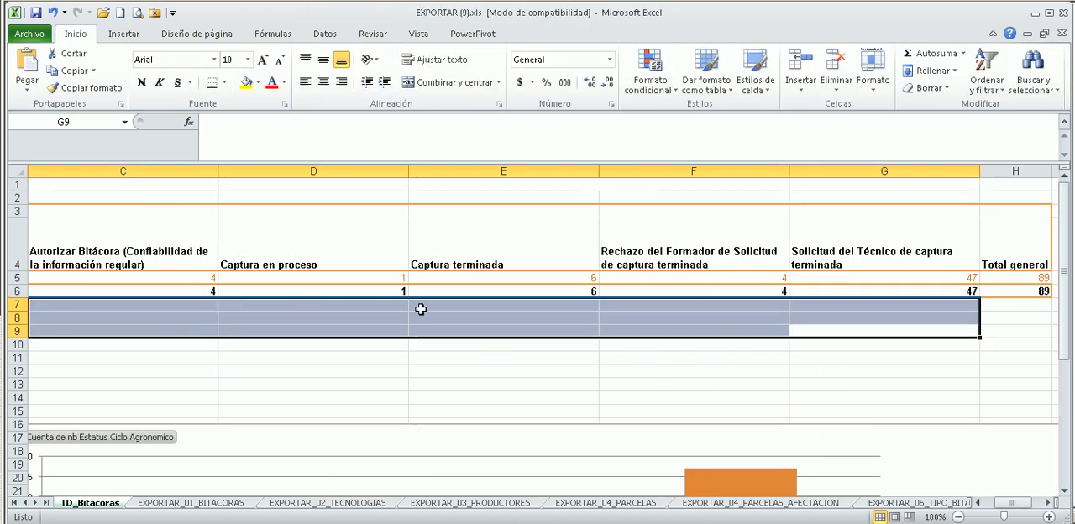
{"action": "left_click_drag", "start_coordinate": [219, 339], "coordinate": [20, 336]}
{"action": "left_click_drag", "start_coordinate": [106, 326], "coordinate": [98, 326]}
{"action": "left_click_drag", "start_coordinate": [503, 340], "coordinate": [543, 341]}
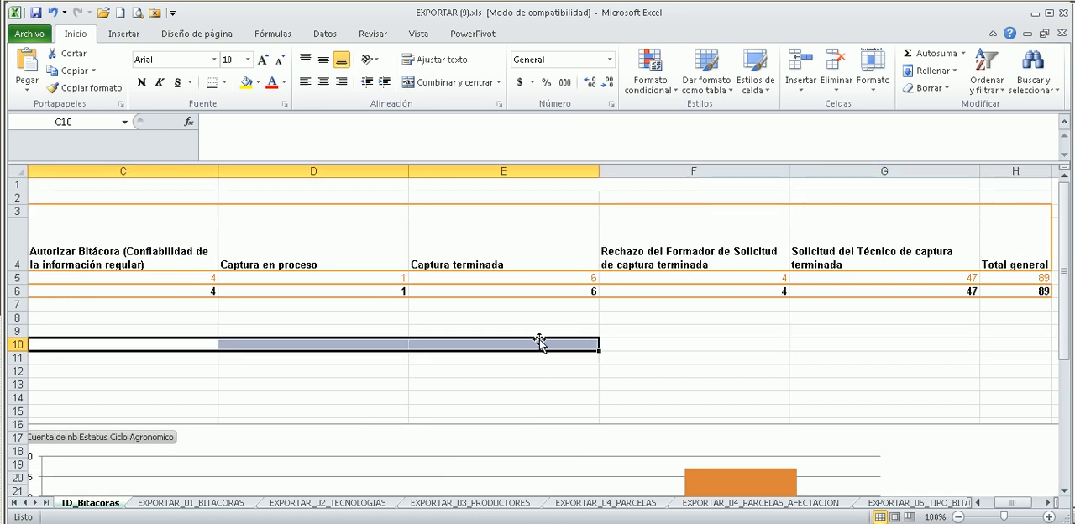
Move the pivot chart up directly under the pivot table, starting at row 7, and deselect it.
{"action": "scroll", "coordinate": [543, 341], "scroll_direction": "down", "scroll_amount": 5}
{"action": "scroll", "coordinate": [536, 316], "scroll_direction": "down", "scroll_amount": 2, "text": "ctrl"}
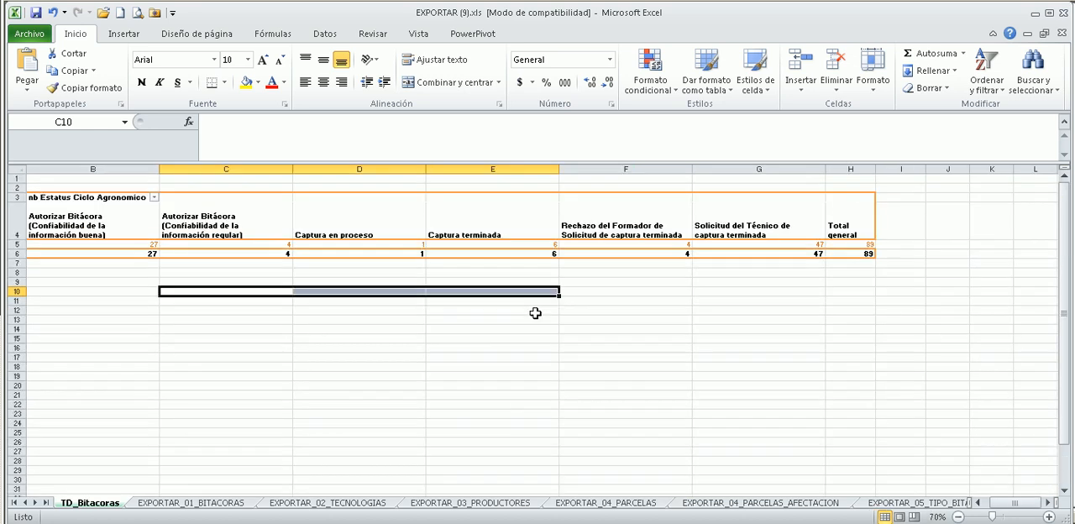
{"action": "left_click", "coordinate": [825, 381]}
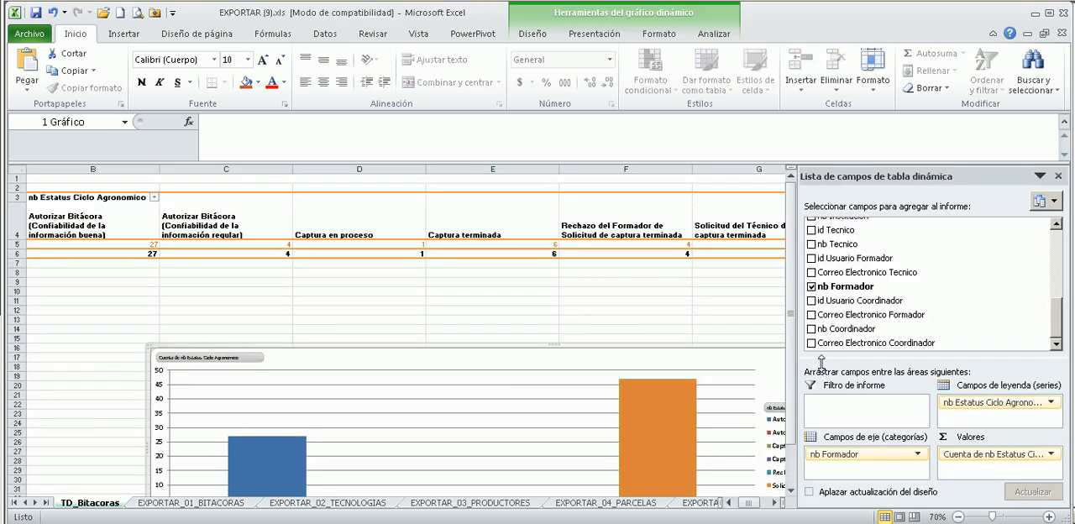
{"action": "left_click_drag", "start_coordinate": [697, 346], "coordinate": [595, 263]}
{"action": "left_click", "coordinate": [622, 480]}
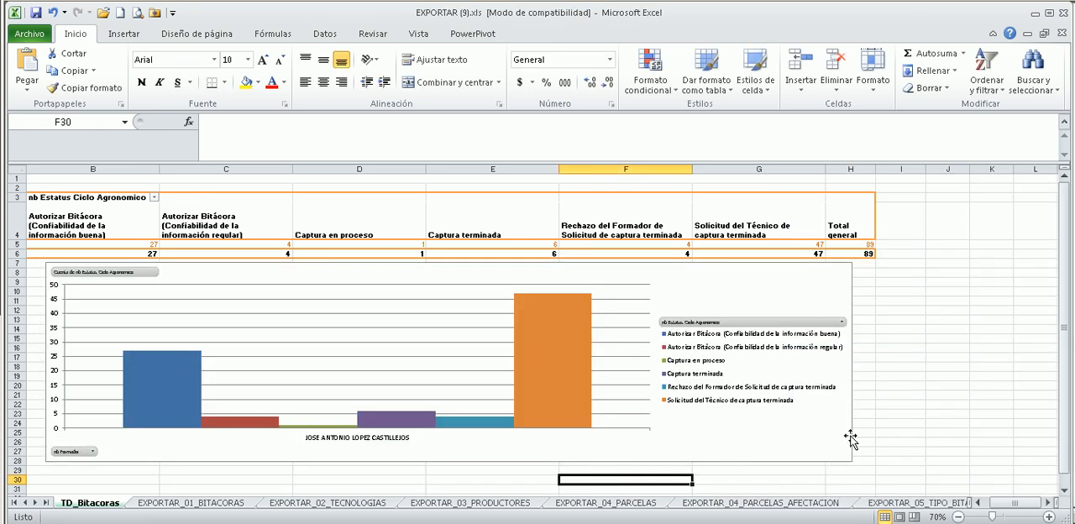
{"action": "left_click", "coordinate": [851, 454]}
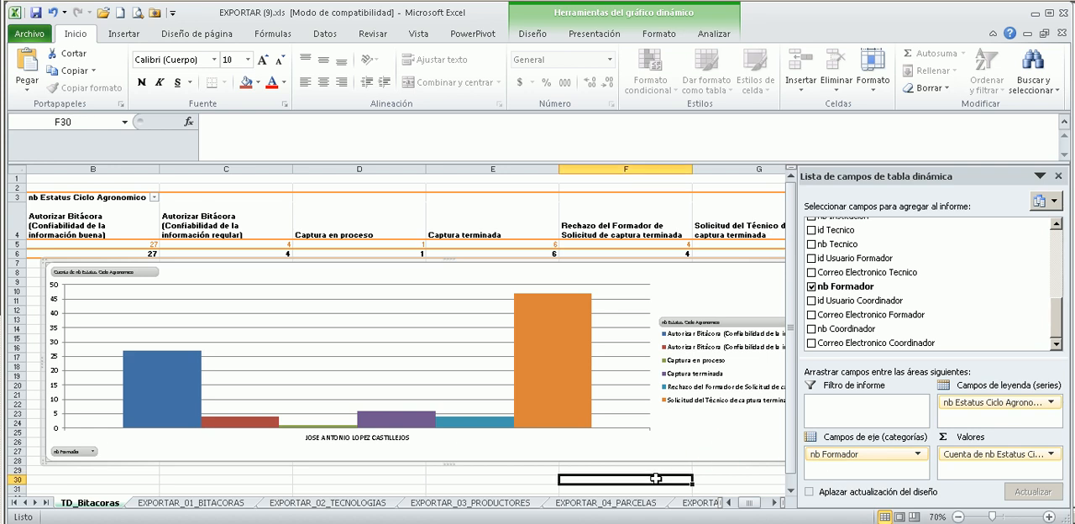
{"action": "left_click", "coordinate": [656, 478]}
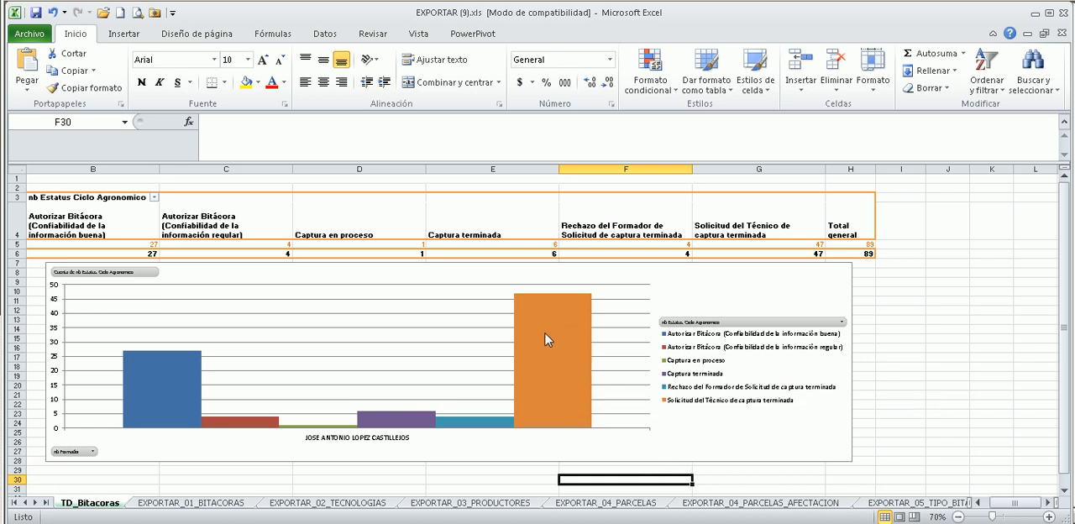
Select the chart series Solicitud del Técnico de captura terminada and hide the pivot table field list.
{"action": "mouse_move", "coordinate": [561, 365]}
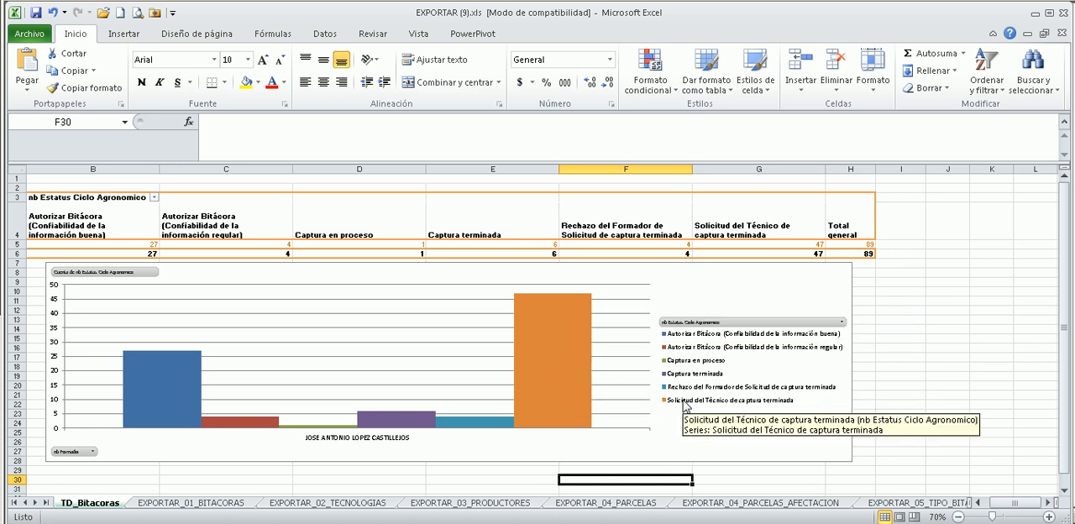
{"action": "left_click", "coordinate": [539, 399]}
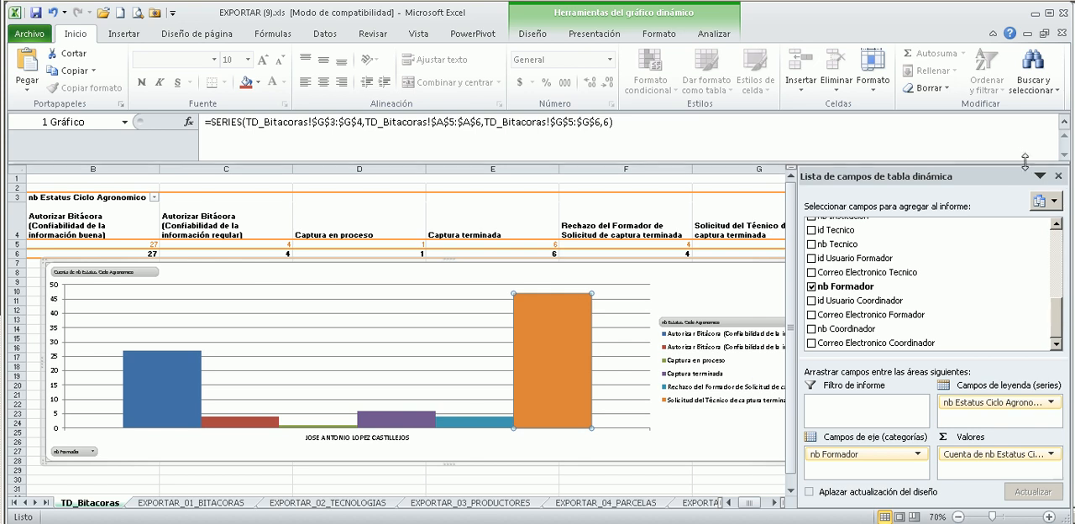
{"action": "left_click", "coordinate": [1060, 177]}
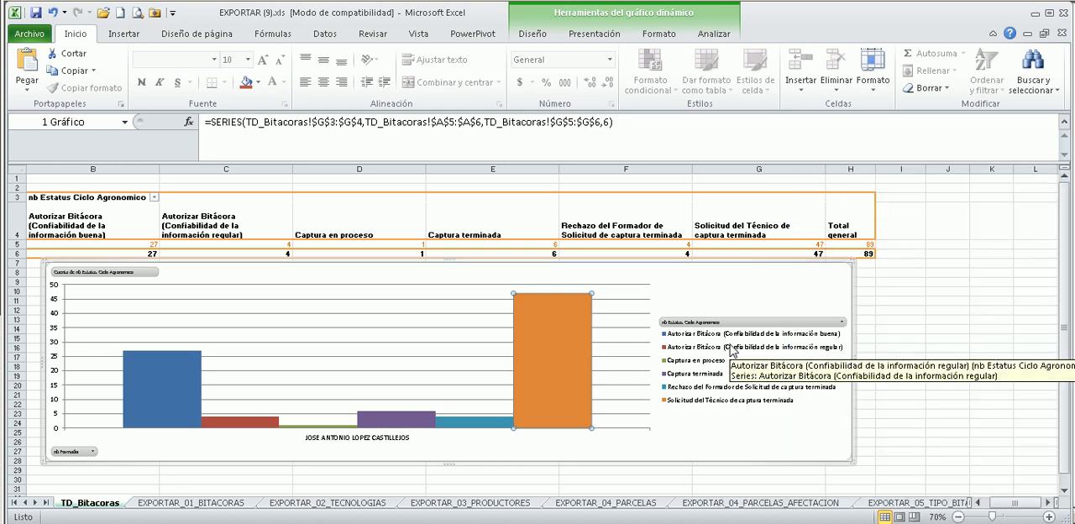
Shrink the pivot chart and place it a few rows below the table, spanning columns D to F from about row 10.
{"action": "scroll", "coordinate": [732, 350], "scroll_direction": "up", "scroll_amount": 1, "text": "ctrl"}
{"action": "scroll", "coordinate": [824, 335], "scroll_direction": "up", "scroll_amount": 1, "text": "ctrl"}
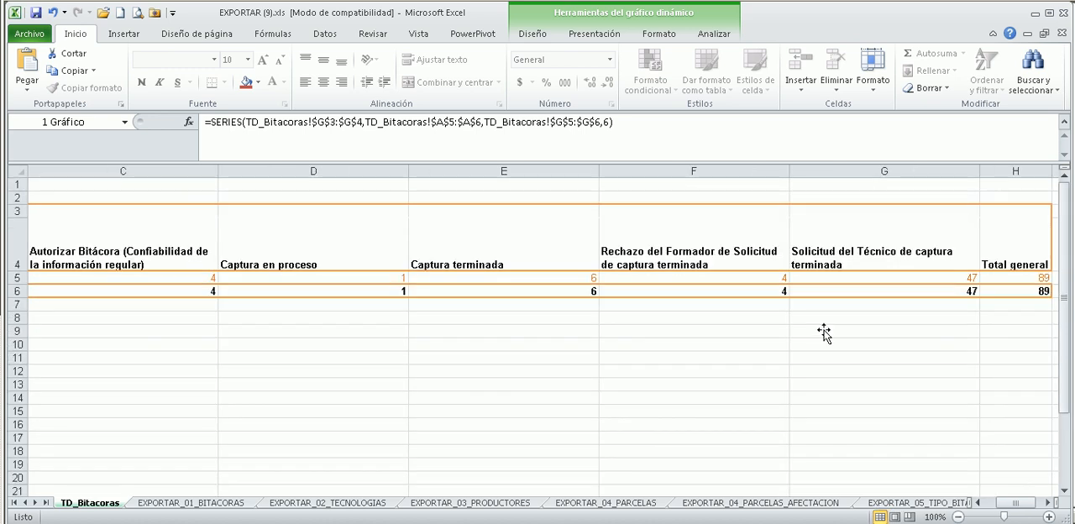
{"action": "left_click_drag", "start_coordinate": [1018, 305], "coordinate": [305, 326]}
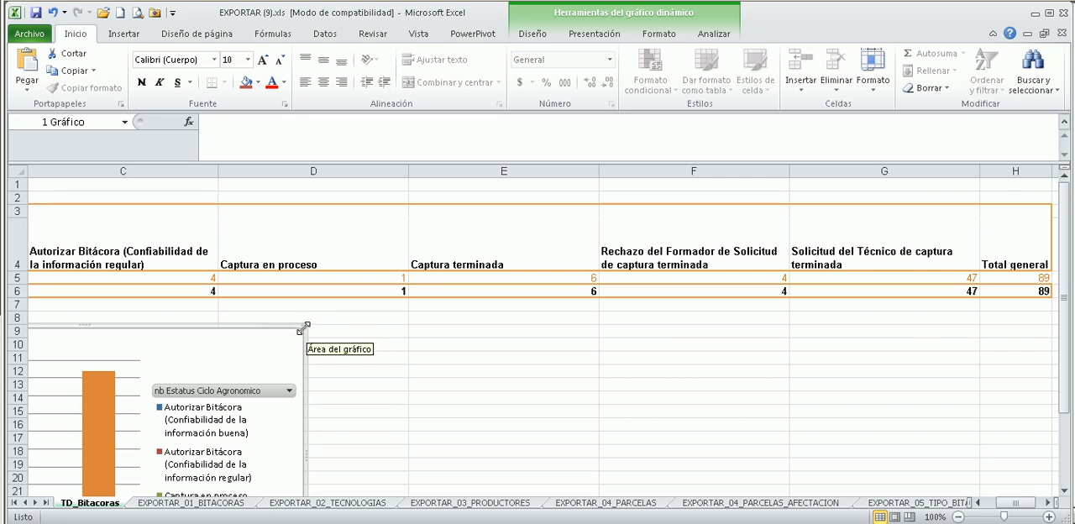
{"action": "left_click_drag", "start_coordinate": [279, 330], "coordinate": [711, 302]}
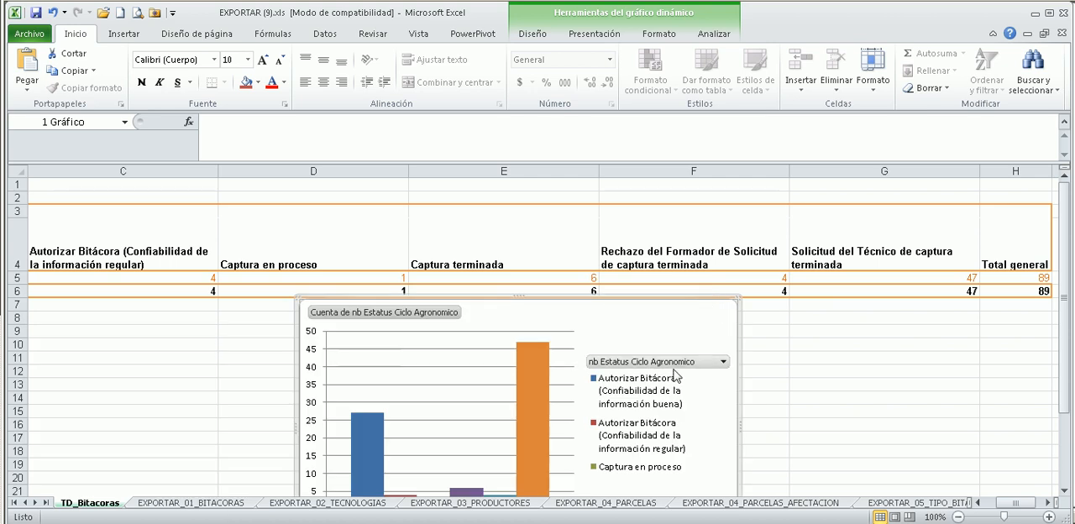
{"action": "scroll", "coordinate": [592, 364], "scroll_direction": "down", "scroll_amount": 2}
{"action": "left_click_drag", "start_coordinate": [736, 433], "coordinate": [717, 363]}
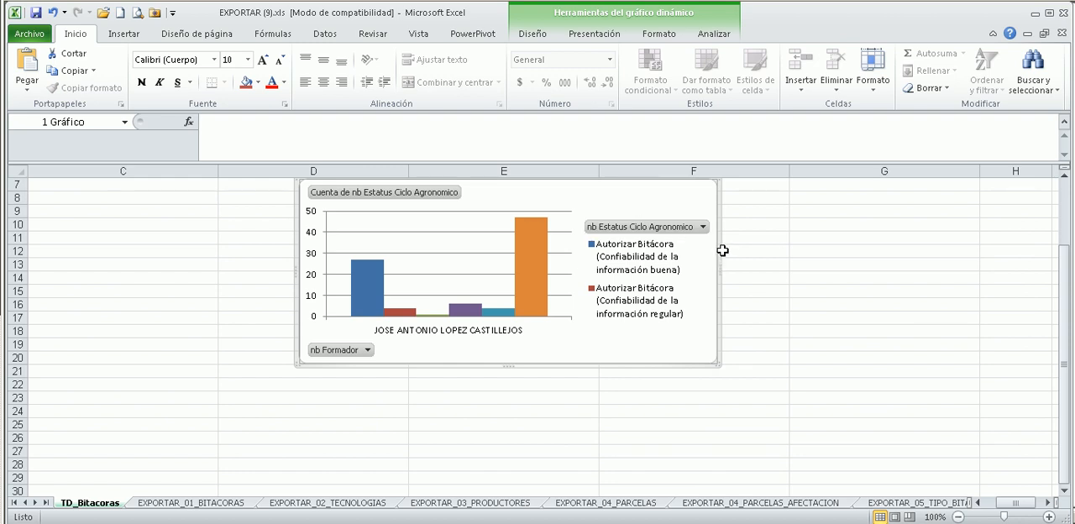
{"action": "left_click_drag", "start_coordinate": [720, 257], "coordinate": [677, 316]}
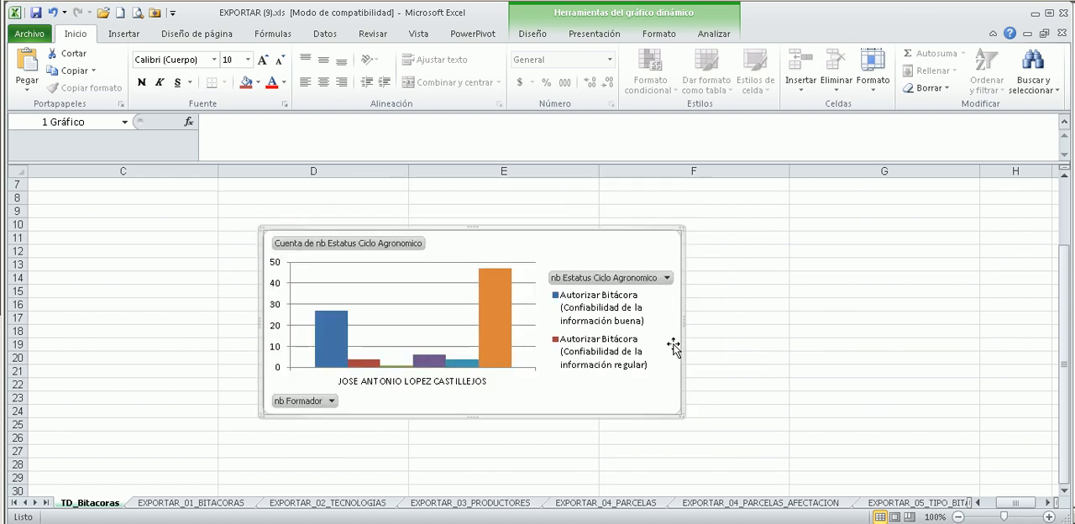
Widen the pivot chart into column G and extend it down to about row 30 so all six status legend entries fit.
{"action": "scroll", "coordinate": [679, 340], "scroll_direction": "up", "scroll_amount": 1}
{"action": "scroll", "coordinate": [678, 339], "scroll_direction": "down", "scroll_amount": 2}
{"action": "scroll", "coordinate": [673, 324], "scroll_direction": "up", "scroll_amount": 2}
{"action": "scroll", "coordinate": [678, 327], "scroll_direction": "down", "scroll_amount": 1}
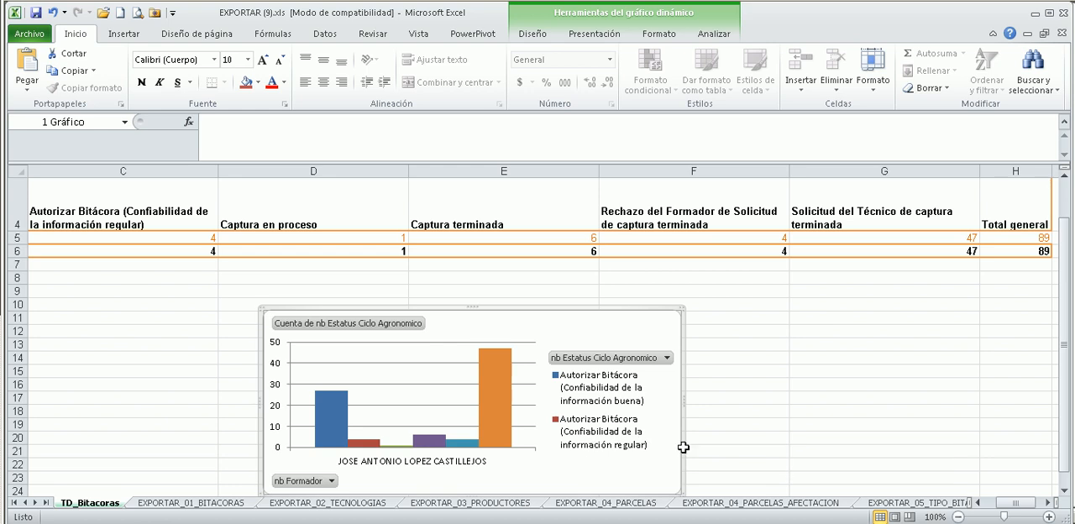
{"action": "left_click_drag", "start_coordinate": [682, 403], "coordinate": [778, 402]}
{"action": "scroll", "coordinate": [746, 344], "scroll_direction": "down", "scroll_amount": 3}
{"action": "left_click_drag", "start_coordinate": [516, 335], "coordinate": [527, 395]}
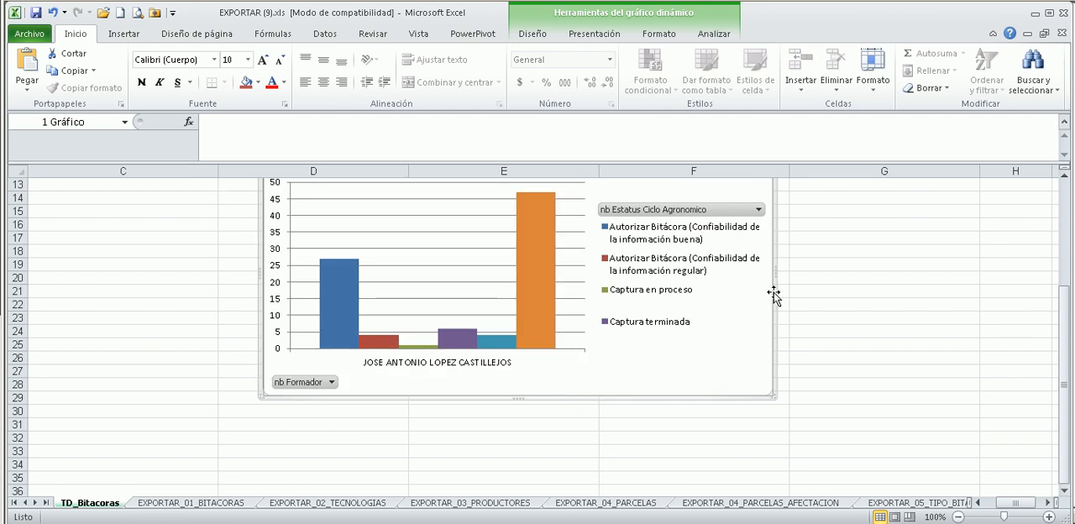
{"action": "left_click_drag", "start_coordinate": [774, 271], "coordinate": [857, 275]}
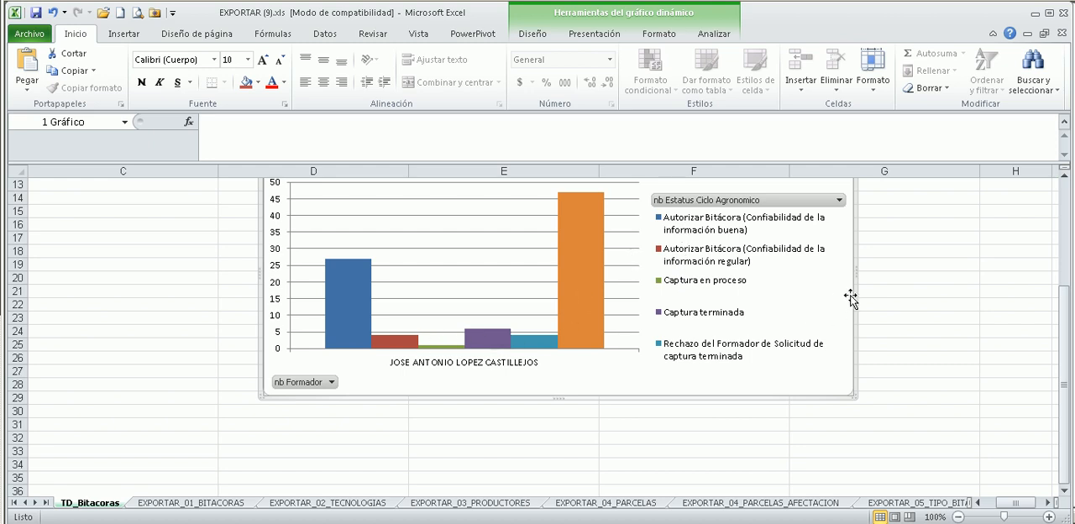
{"action": "left_click_drag", "start_coordinate": [853, 269], "coordinate": [947, 273]}
{"action": "mouse_move", "coordinate": [618, 403]}
{"action": "left_mouse_down"}
{"action": "mouse_move", "coordinate": [612, 394]}
{"action": "mouse_move", "coordinate": [612, 421]}
{"action": "left_mouse_up"}
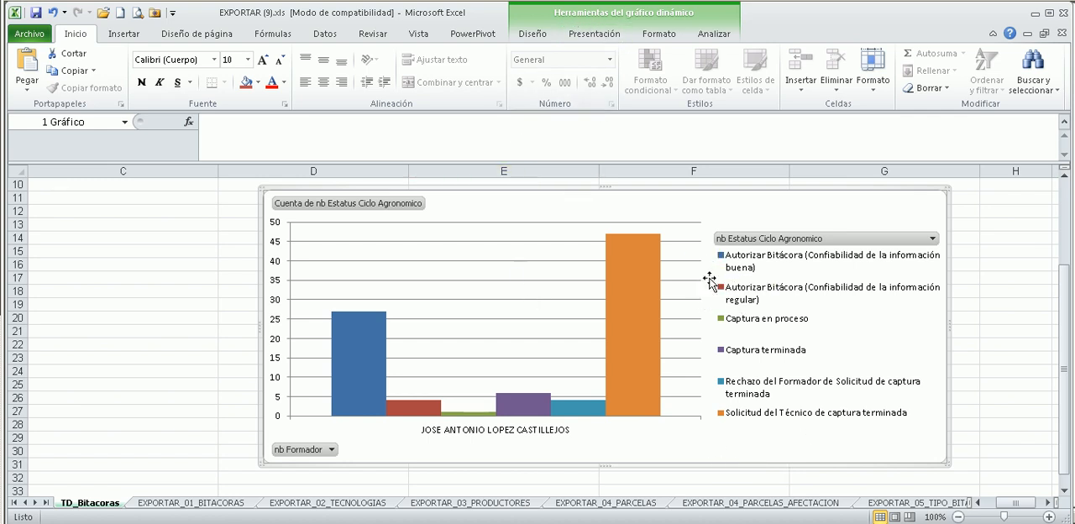
Apply the chart layout with a chart title, vertical axis title and data table to the pivot chart.
{"action": "left_click", "coordinate": [998, 272]}
{"action": "scroll", "coordinate": [838, 201], "scroll_direction": "up", "scroll_amount": 3}
{"action": "left_click", "coordinate": [619, 250]}
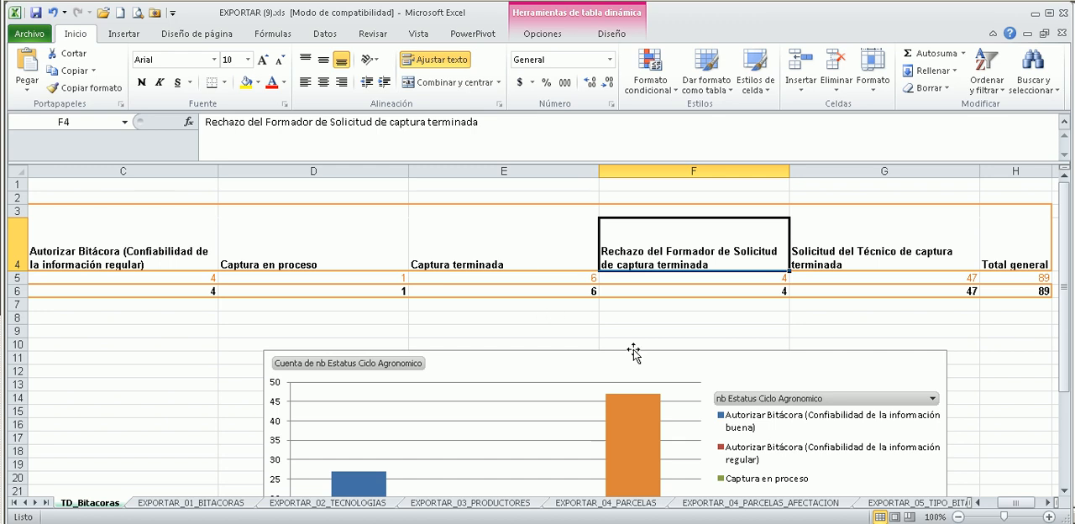
{"action": "scroll", "coordinate": [605, 282], "scroll_direction": "down", "scroll_amount": 1}
{"action": "left_click", "coordinate": [586, 363]}
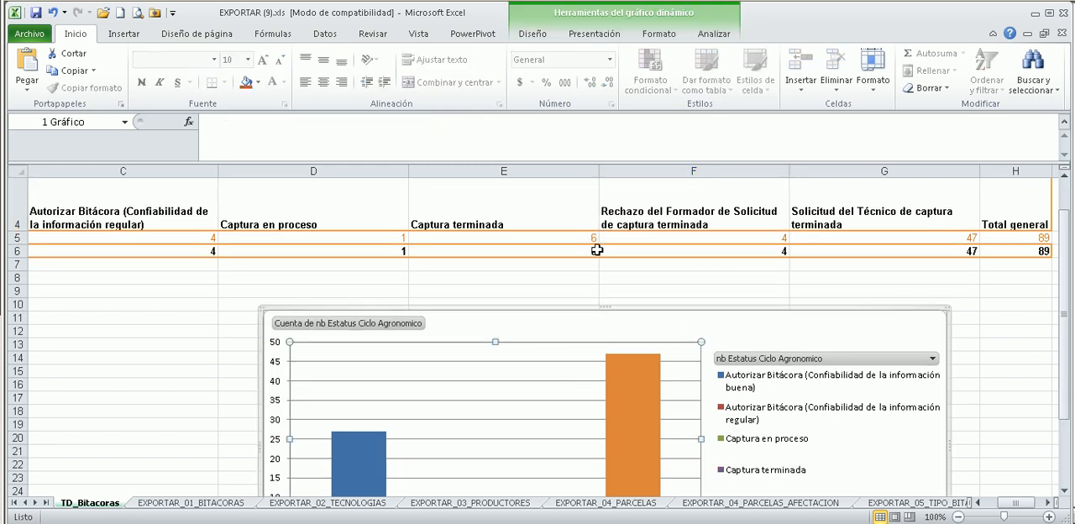
{"action": "left_click", "coordinate": [547, 32]}
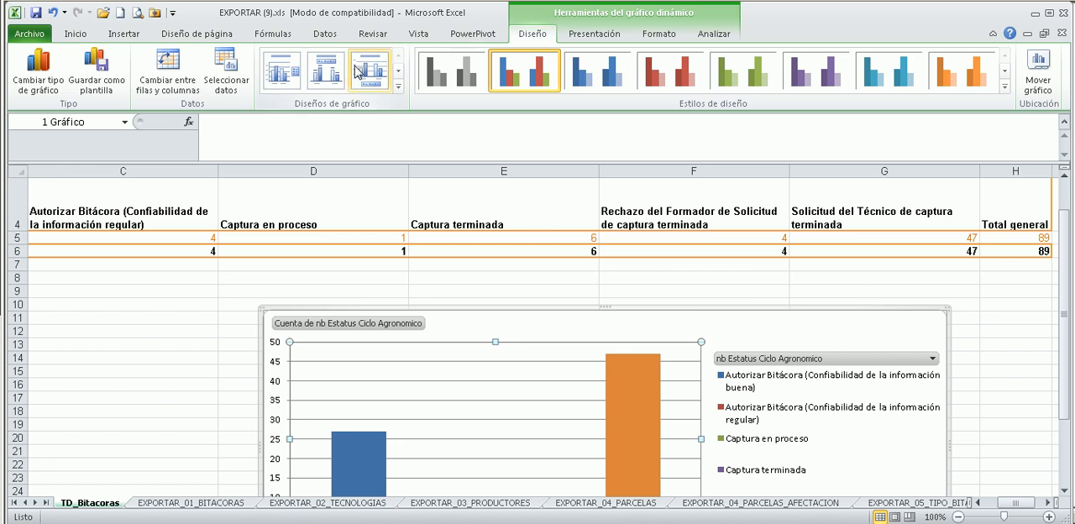
{"action": "left_click", "coordinate": [399, 87]}
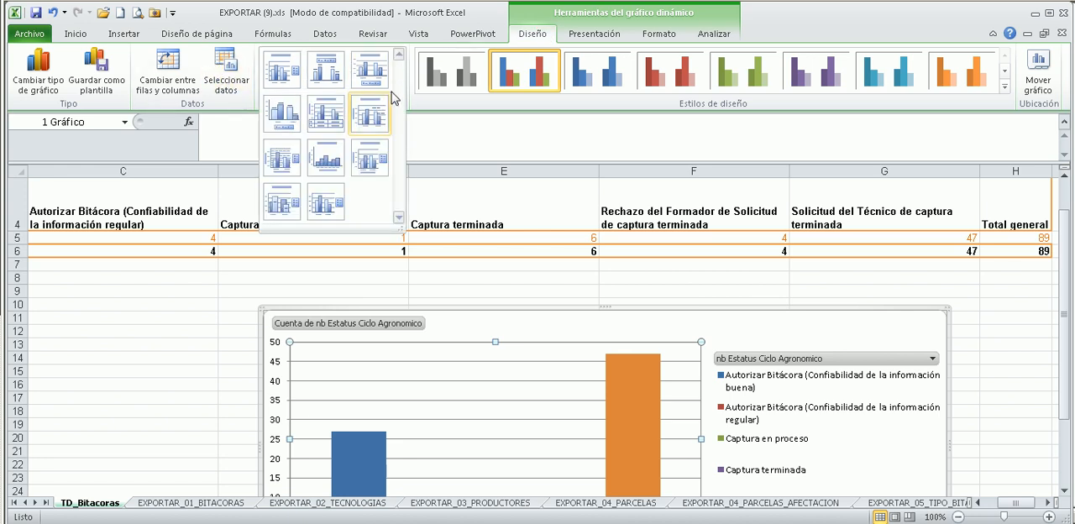
{"action": "left_click", "coordinate": [326, 113]}
Stretch the plot area upward with the title above it, and resize the chart to reach column H and end at about row 29.
{"action": "scroll", "coordinate": [540, 154], "scroll_direction": "down", "scroll_amount": 6}
{"action": "scroll", "coordinate": [588, 194], "scroll_direction": "up", "scroll_amount": 3}
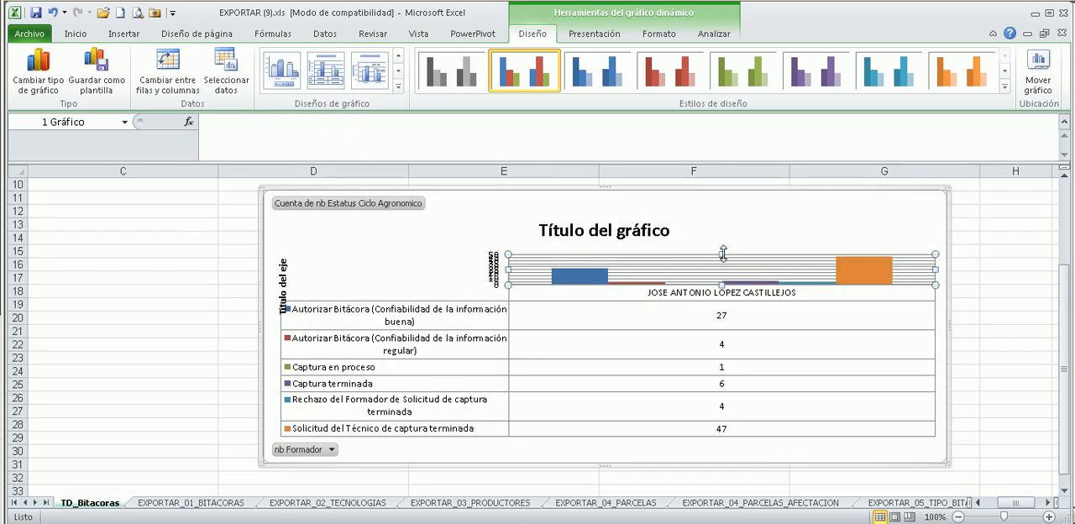
{"action": "left_click_drag", "start_coordinate": [722, 254], "coordinate": [720, 217]}
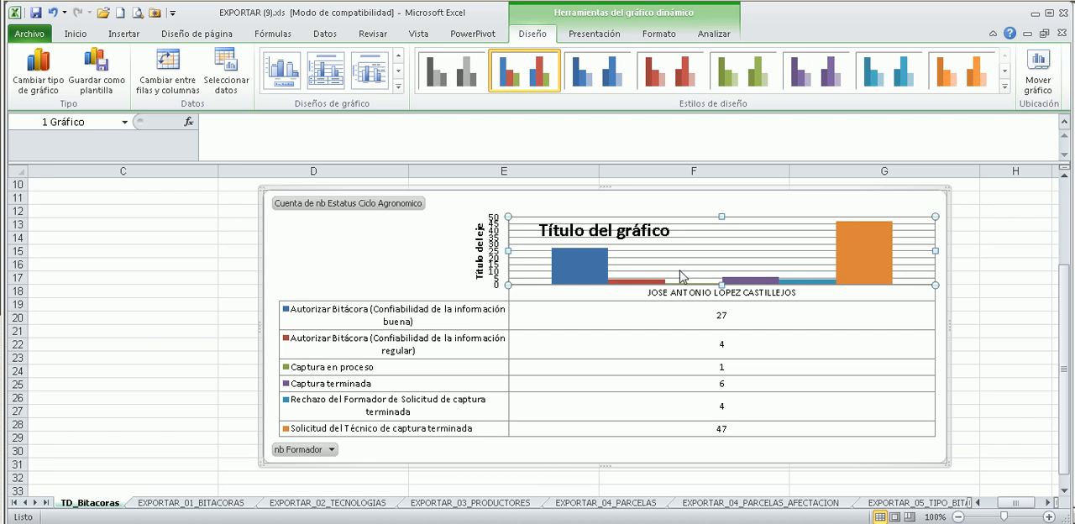
{"action": "left_click_drag", "start_coordinate": [623, 239], "coordinate": [620, 214]}
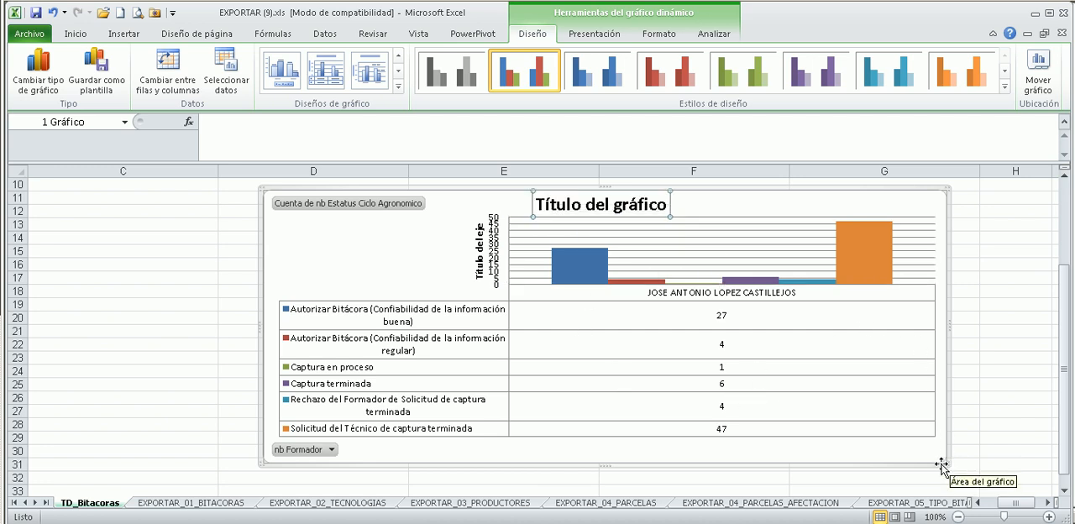
{"action": "left_click_drag", "start_coordinate": [944, 464], "coordinate": [852, 444]}
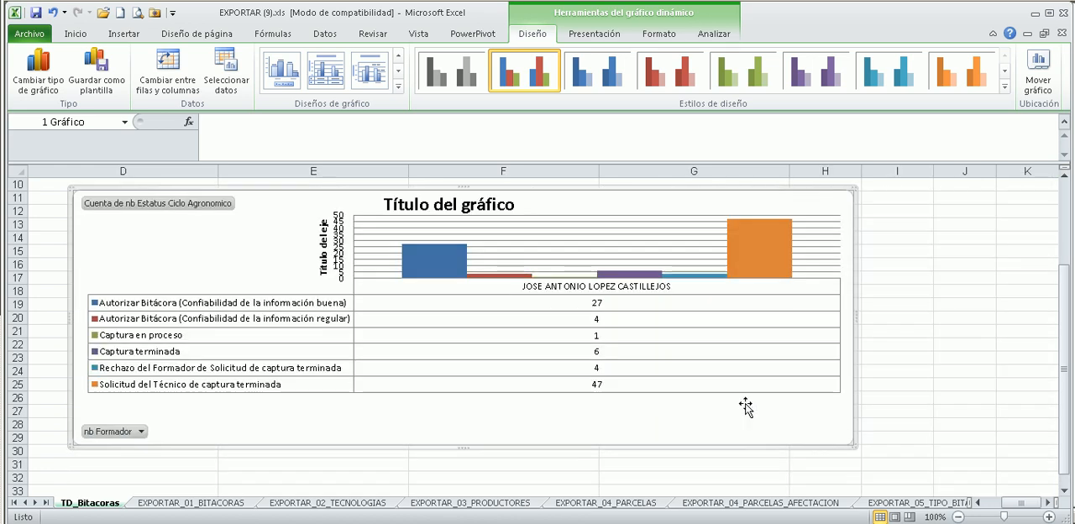
{"action": "scroll", "coordinate": [578, 282], "scroll_direction": "up", "scroll_amount": 1}
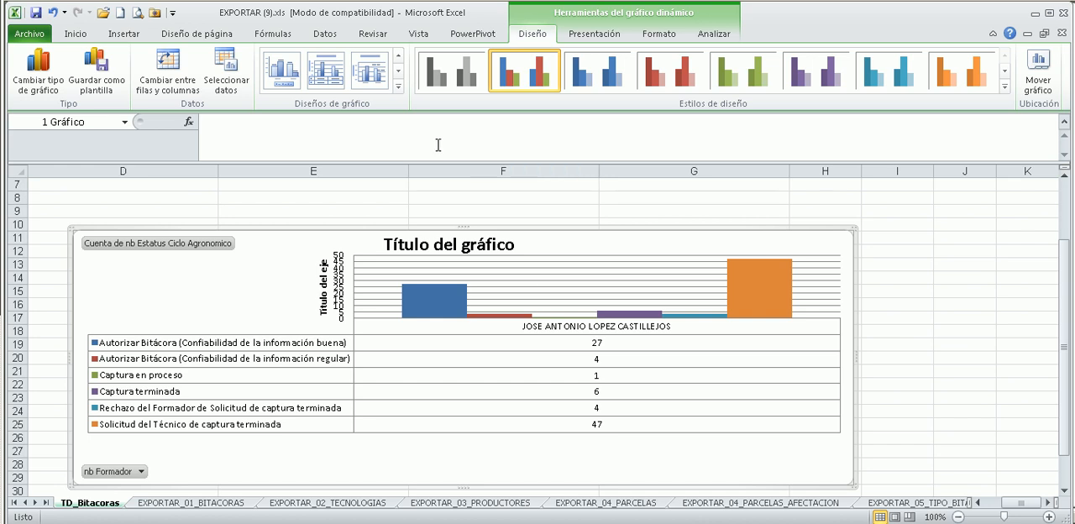
Try chart layouts with a bottom legend, with axis titles, with series-name labels, and with overlapping columns beside a legend.
{"action": "left_click", "coordinate": [290, 80]}
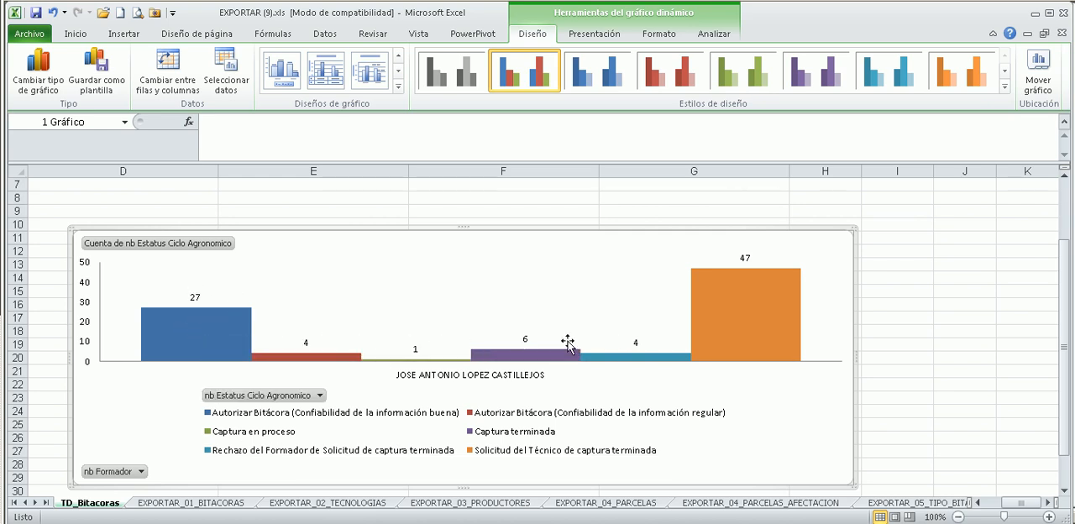
{"action": "left_click", "coordinate": [398, 87]}
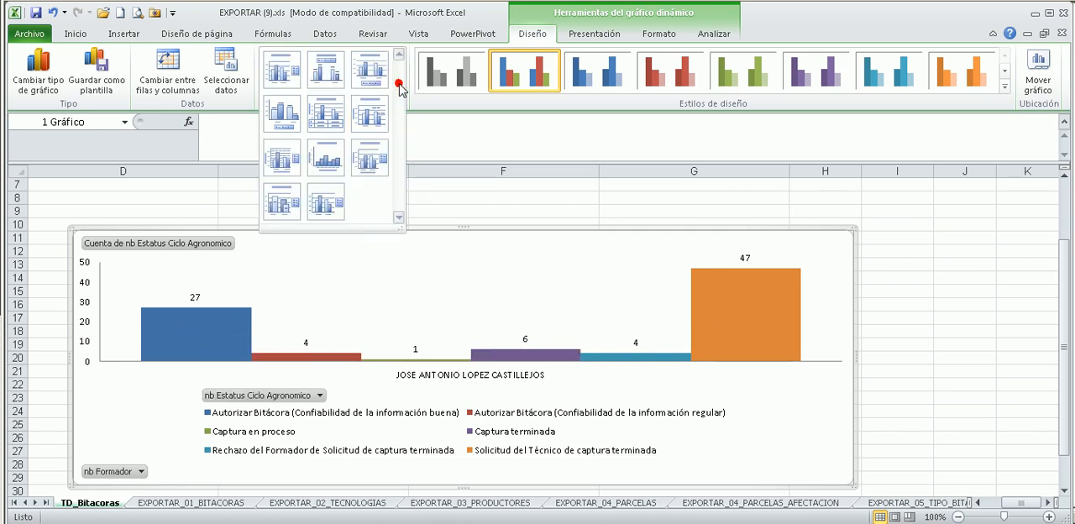
{"action": "left_click", "coordinate": [329, 158]}
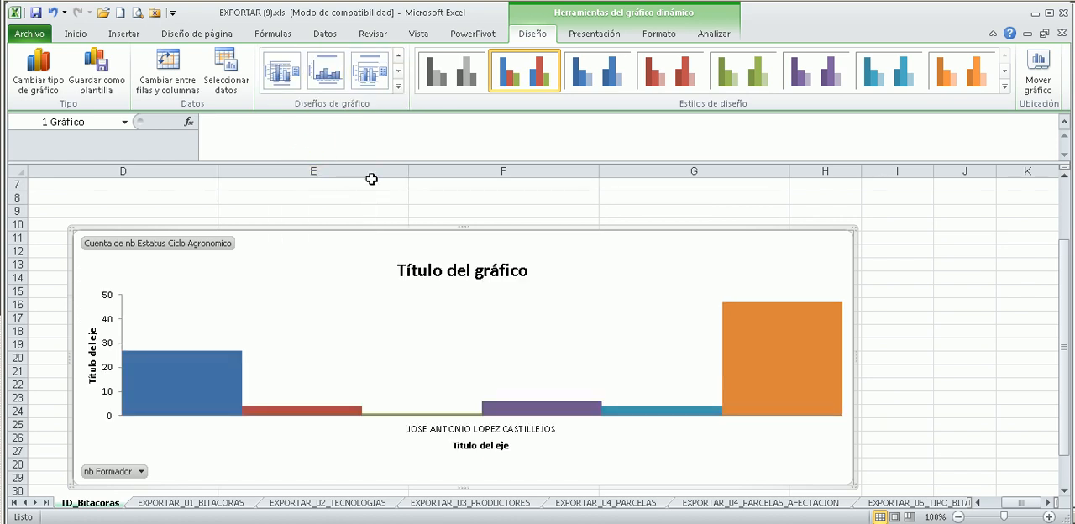
{"action": "left_click", "coordinate": [398, 87]}
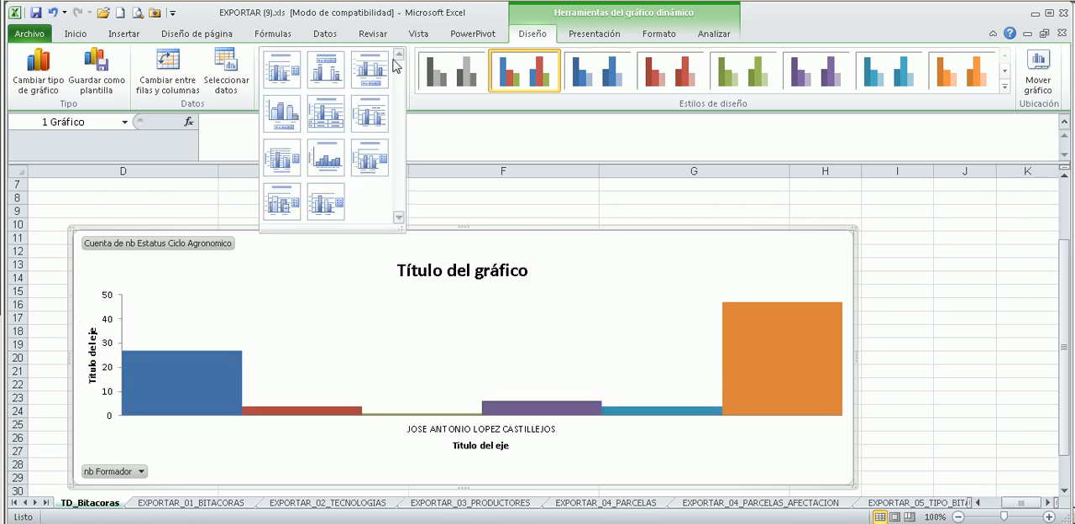
{"action": "left_click", "coordinate": [378, 116]}
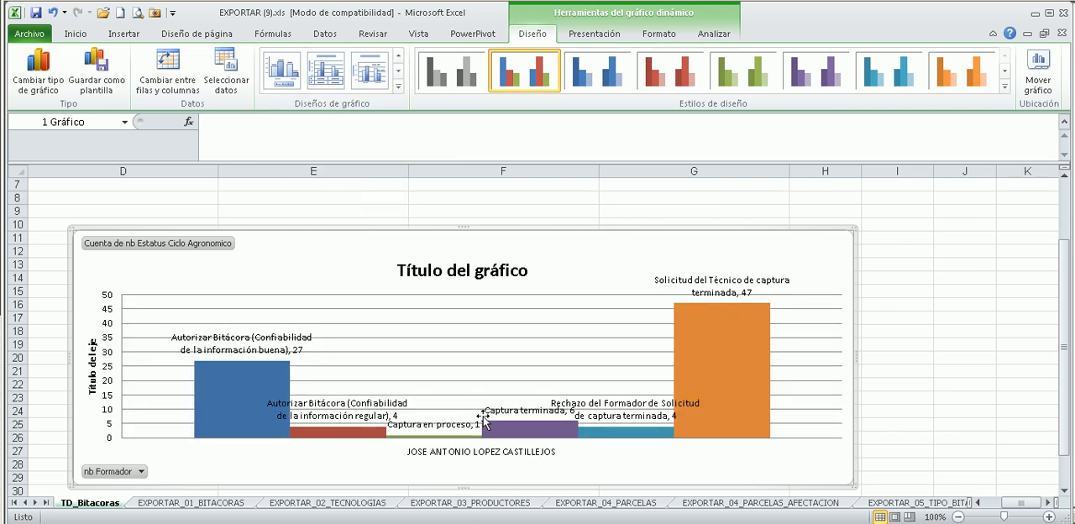
{"action": "left_click", "coordinate": [398, 87]}
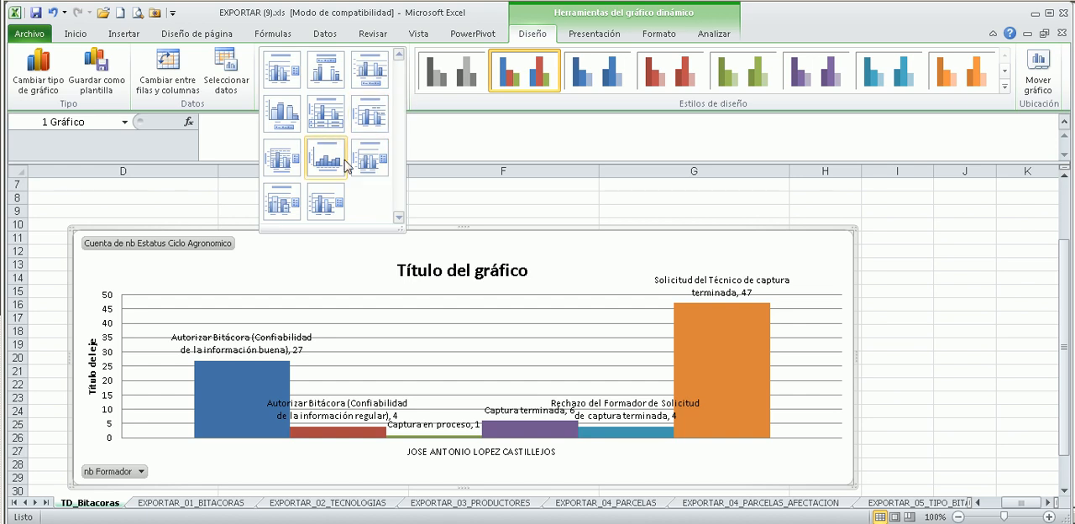
{"action": "left_click", "coordinate": [281, 193]}
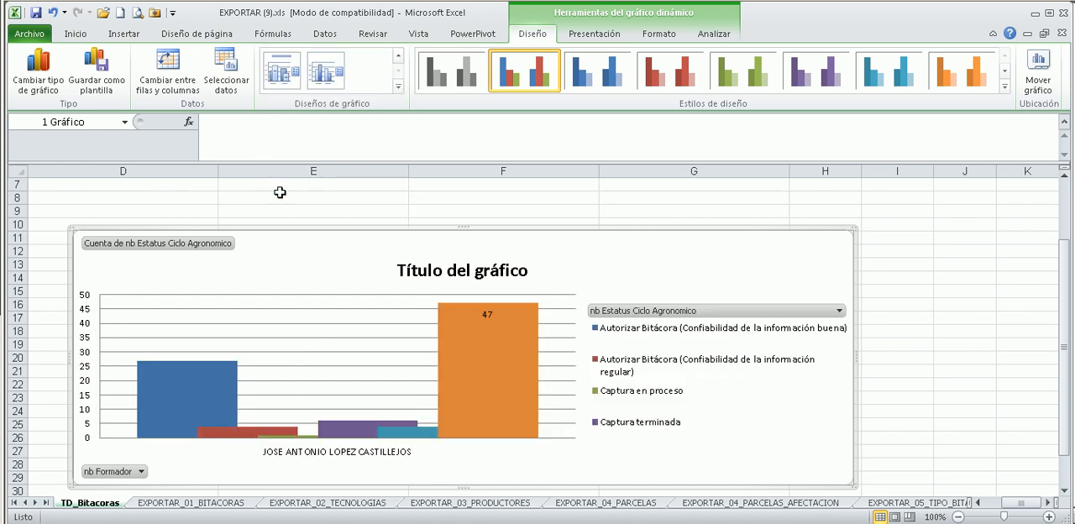
Apply the chart layout with value labels above the columns, the legend below and no gridlines.
{"action": "left_click", "coordinate": [398, 87]}
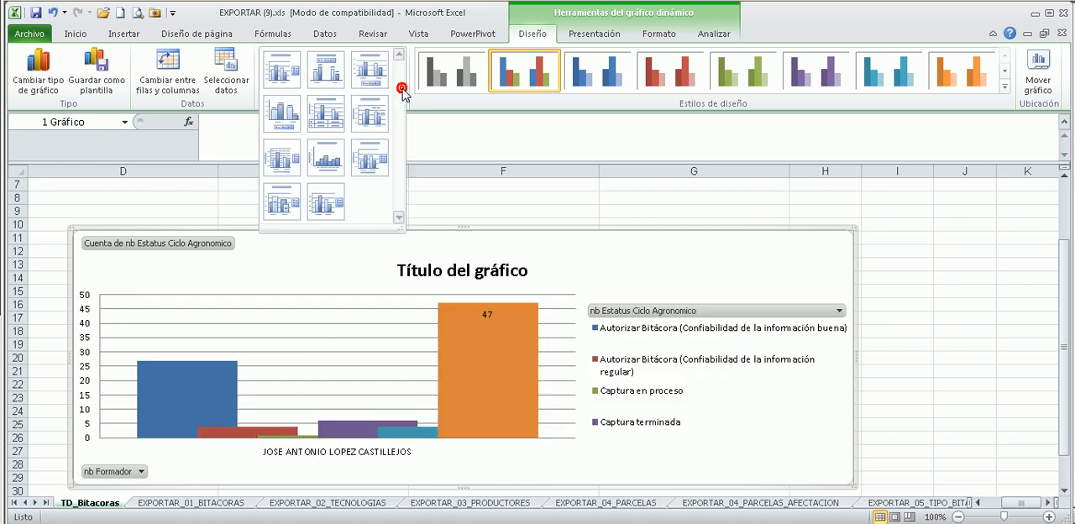
{"action": "left_click", "coordinate": [283, 117]}
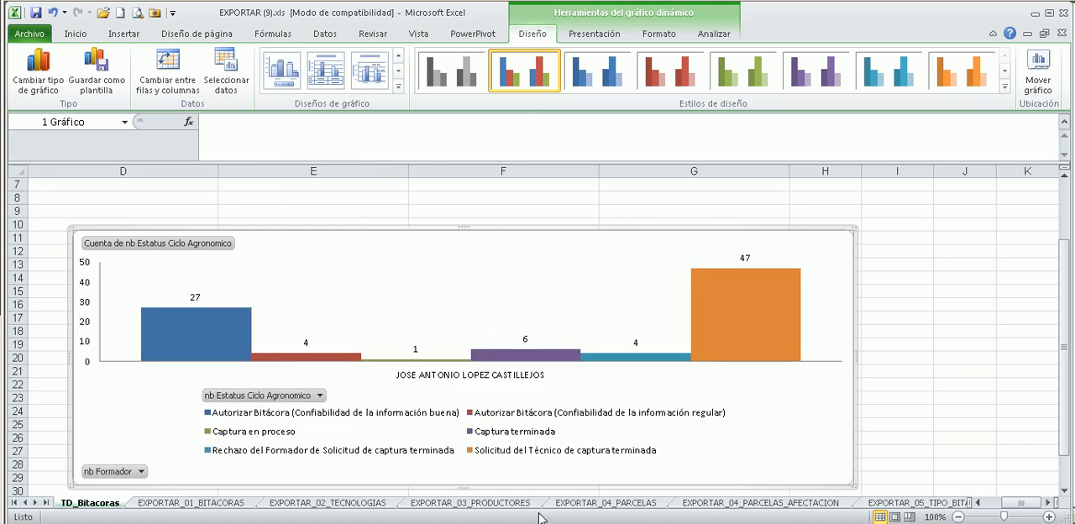
{"action": "scroll", "coordinate": [540, 504], "scroll_direction": "down", "scroll_amount": 1}
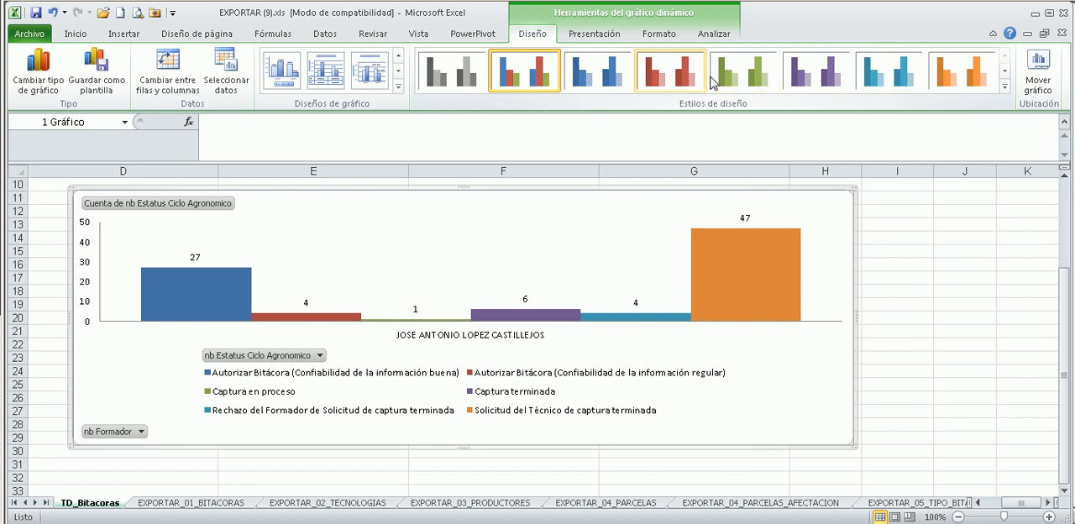
Add a centered overlay title to the pivot chart.
{"action": "left_click", "coordinate": [594, 34]}
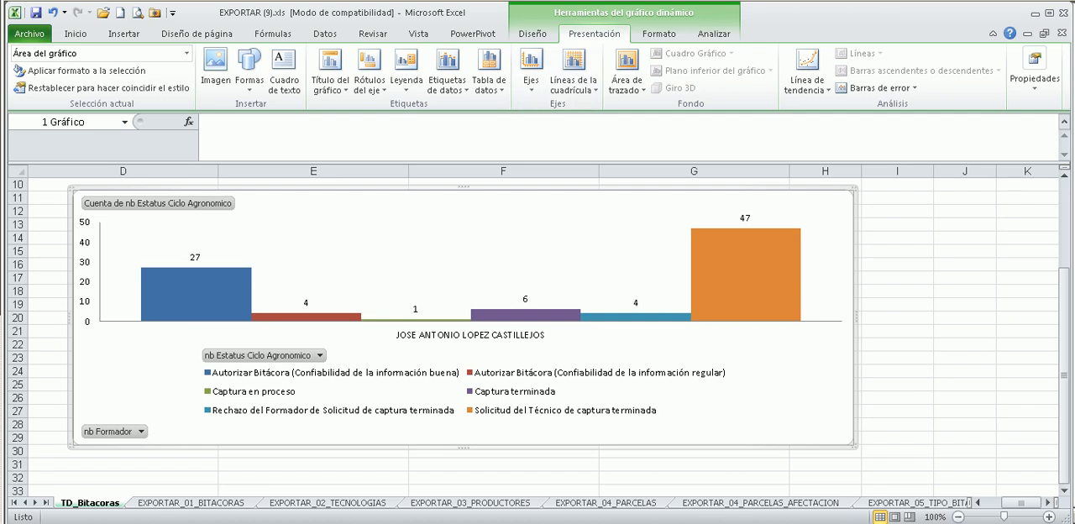
{"action": "left_click", "coordinate": [332, 90]}
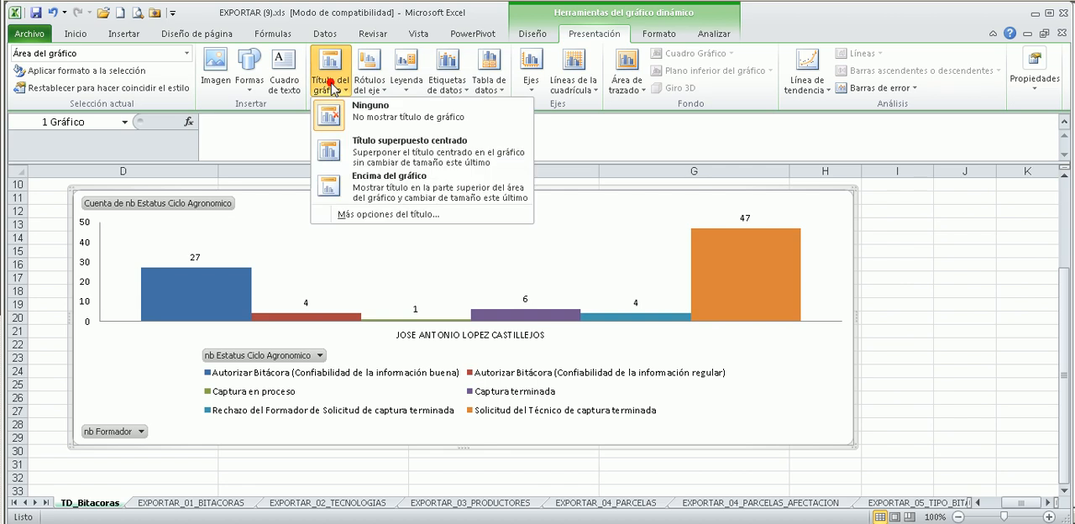
{"action": "left_click", "coordinate": [375, 154]}
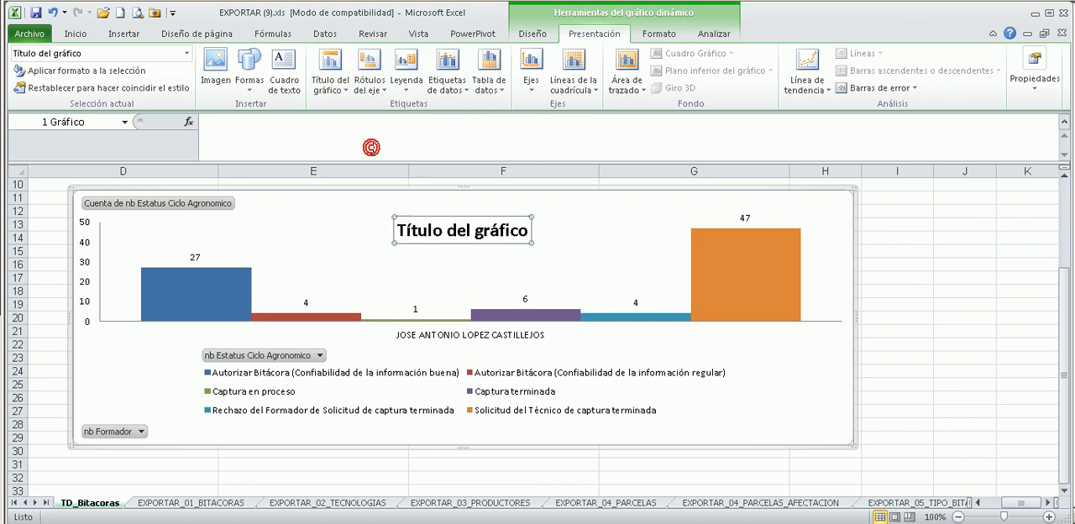
Replace the chart title text with "Avance de captura" and deselect the chart.
{"action": "double_click", "coordinate": [451, 231]}
{"action": "double_click", "coordinate": [451, 231]}
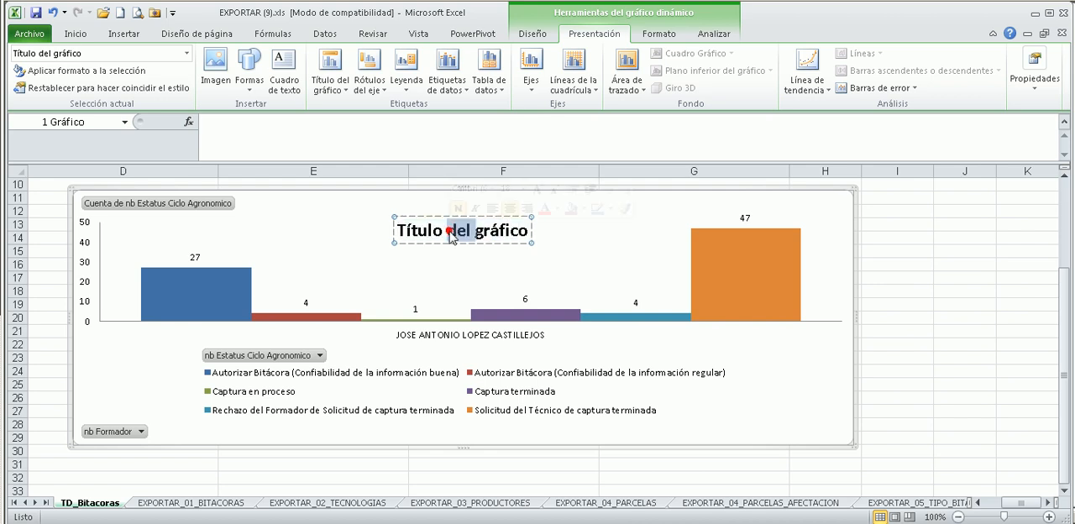
{"action": "double_click", "coordinate": [450, 231]}
{"action": "triple_click", "coordinate": [452, 231]}
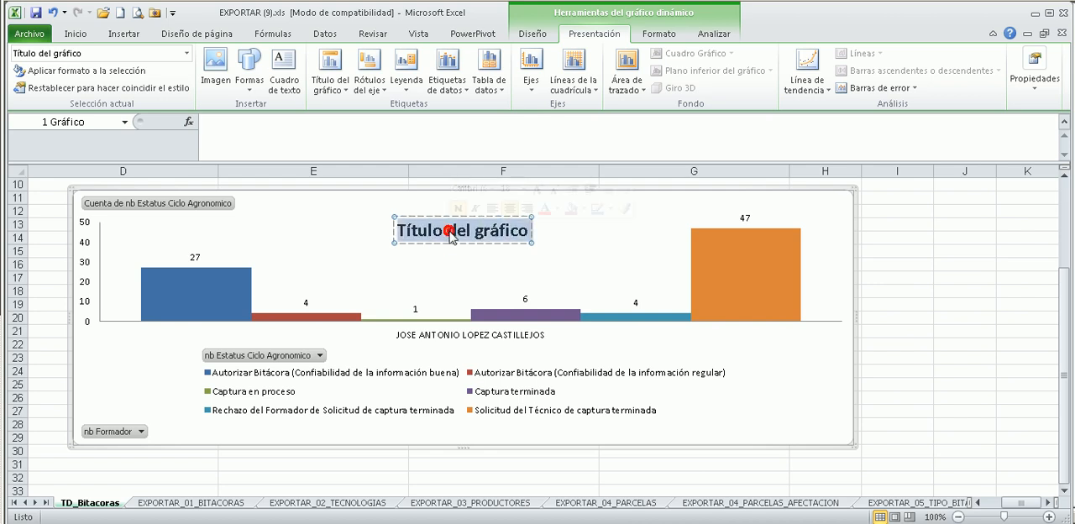
{"action": "type", "text": "Avance"}
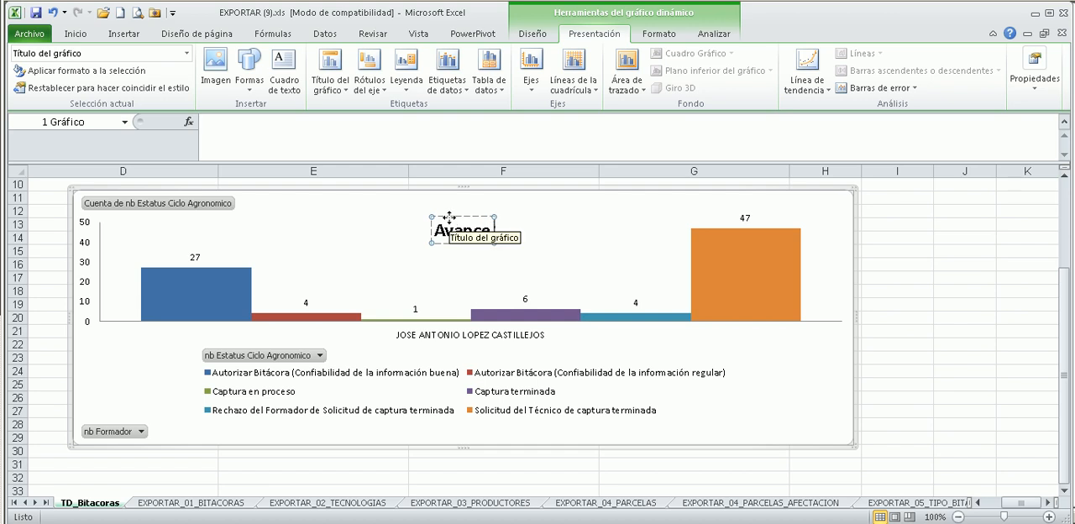
{"action": "type", "text": " de"}
{"action": "type", "text": "captura"}
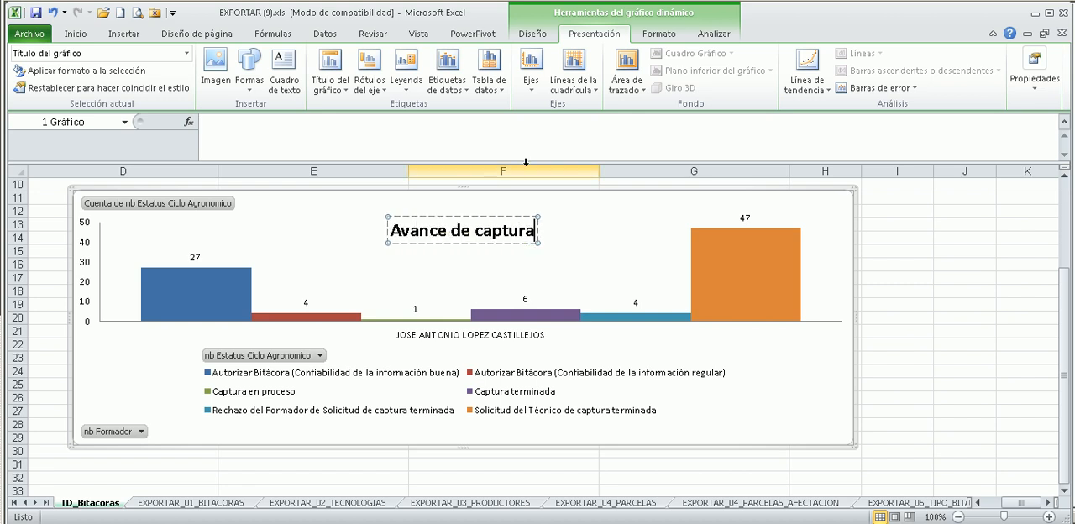
{"action": "left_click", "coordinate": [896, 291]}
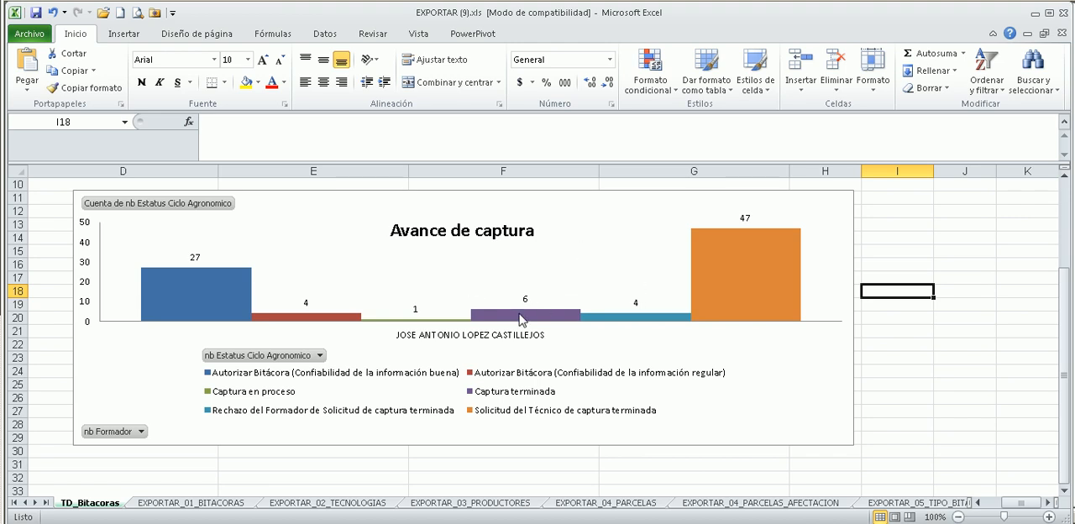
Examine the status columns and value labels in the pivot chart and compare them with the pivot table above.
{"action": "mouse_move", "coordinate": [521, 320]}
{"action": "mouse_move", "coordinate": [748, 287]}
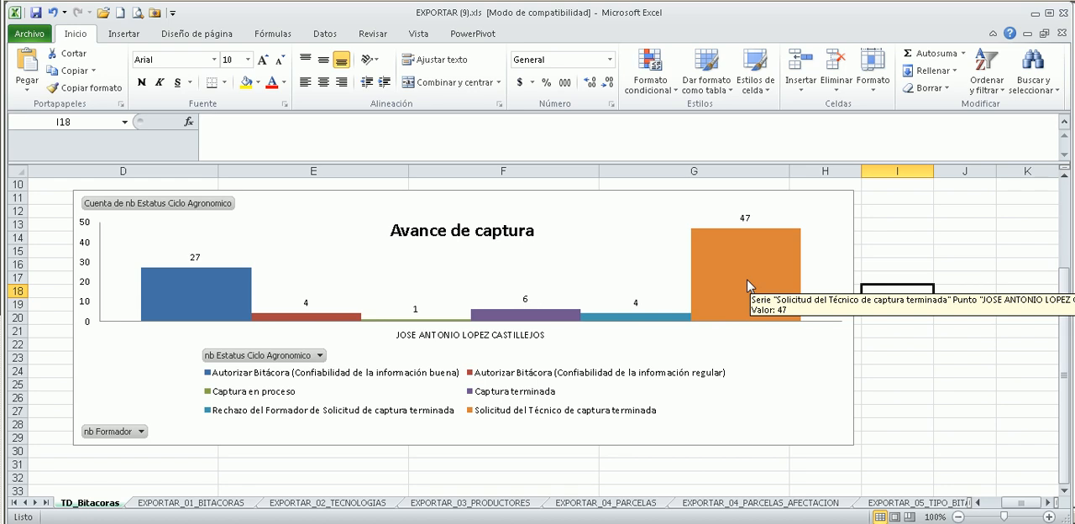
{"action": "mouse_move", "coordinate": [186, 301]}
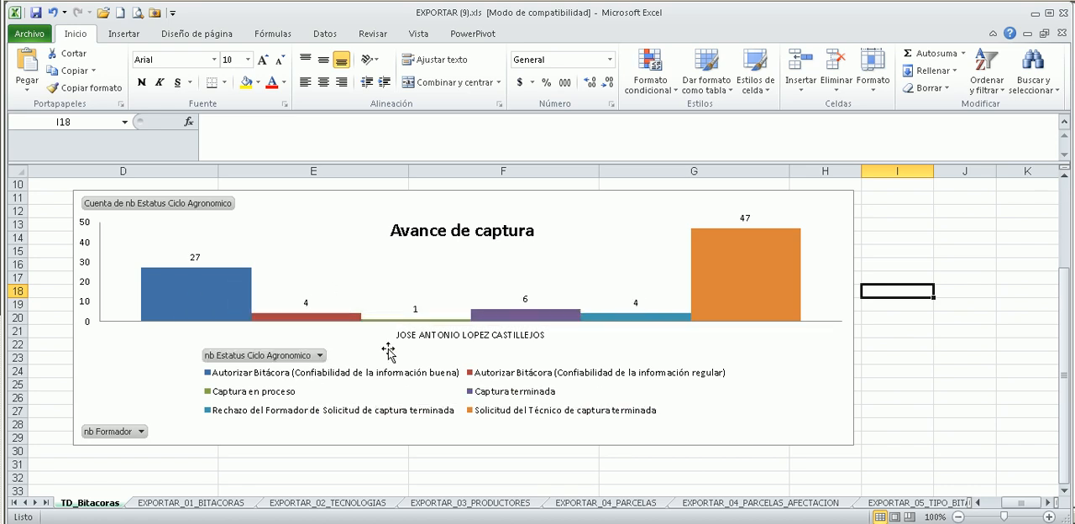
{"action": "scroll", "coordinate": [884, 359], "scroll_direction": "up", "scroll_amount": 3}
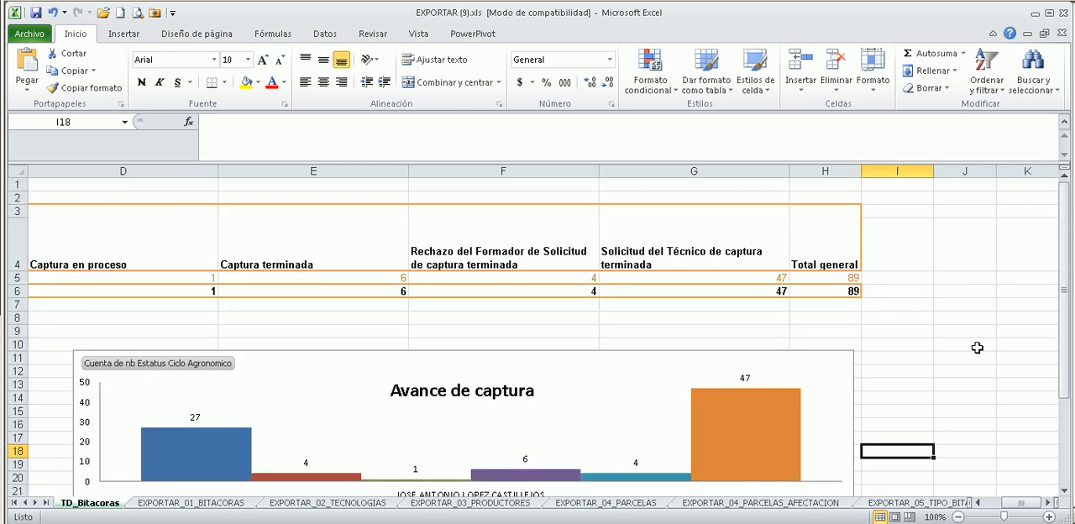
{"action": "scroll", "coordinate": [817, 437], "scroll_direction": "down", "scroll_amount": 3}
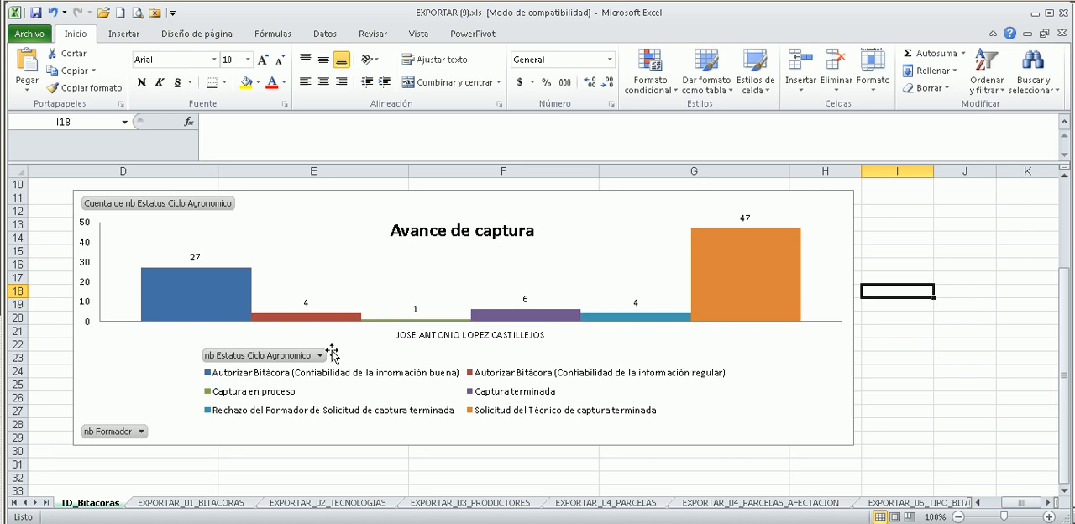
{"action": "scroll", "coordinate": [310, 335], "scroll_direction": "up", "scroll_amount": 3}
{"action": "scroll", "coordinate": [364, 315], "scroll_direction": "down", "scroll_amount": 1}
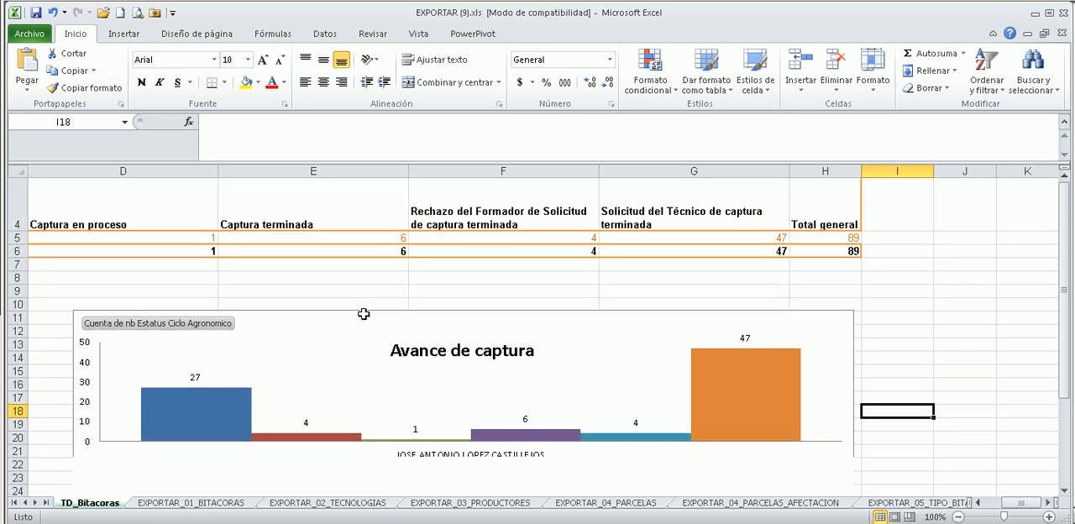
Open the EXPORTAR_01_BITACORAS sheet and look over the extent of its logbook records.
{"action": "left_click", "coordinate": [211, 500]}
{"action": "scroll", "coordinate": [496, 365], "scroll_direction": "down", "scroll_amount": 6}
{"action": "scroll", "coordinate": [314, 255], "scroll_direction": "down", "scroll_amount": 2, "text": "ctrl"}
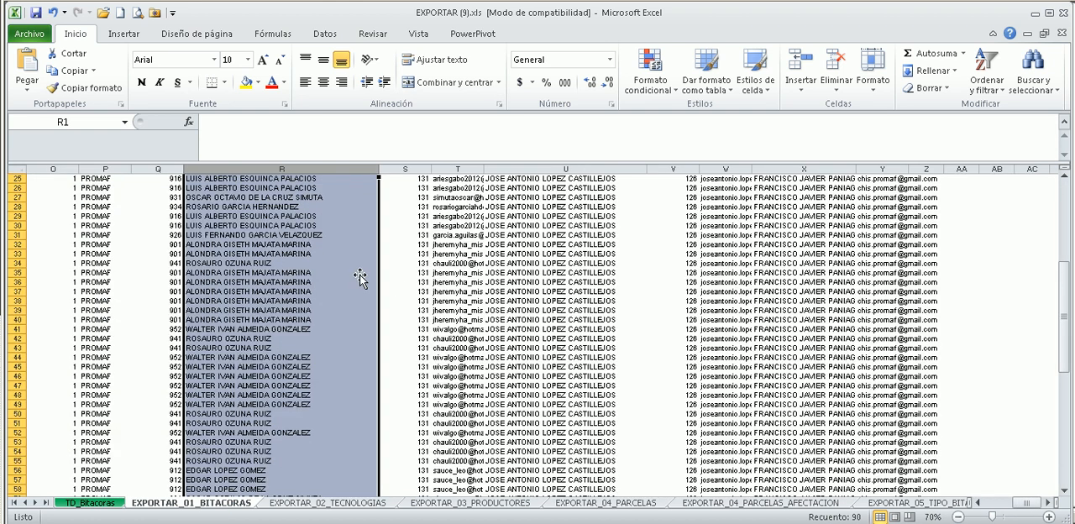
{"action": "scroll", "coordinate": [400, 289], "scroll_direction": "down", "scroll_amount": 3, "text": "ctrl"}
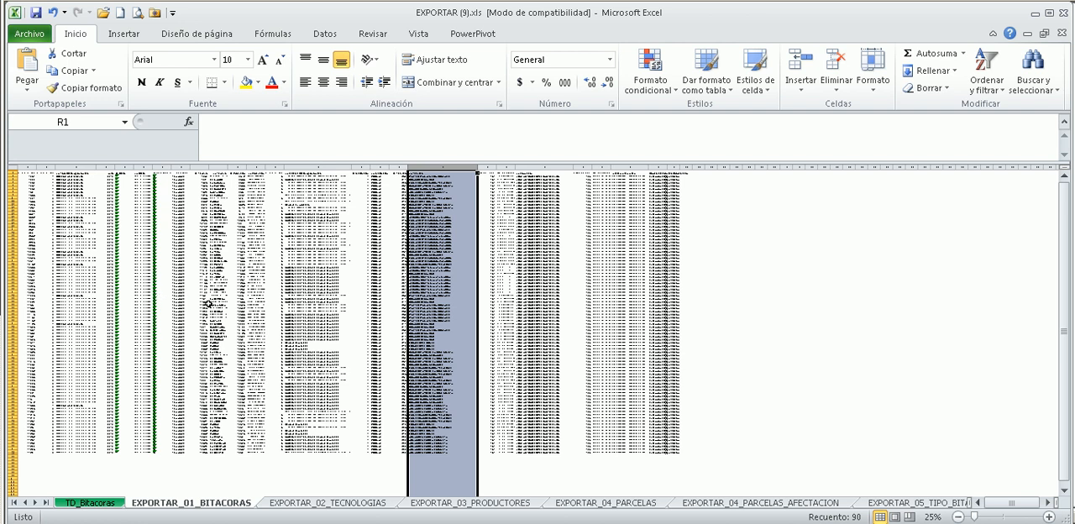
{"action": "scroll", "coordinate": [194, 300], "scroll_direction": "up", "scroll_amount": 5, "text": "ctrl"}
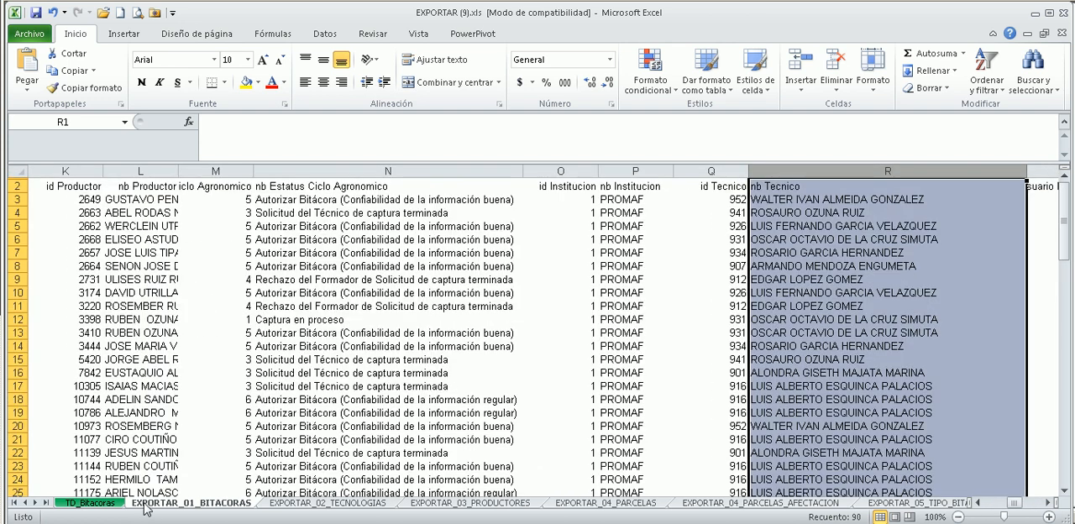
Return to the TD_Bitacoras sheet and look over the pivot table's status columns around Captura terminada.
{"action": "left_click", "coordinate": [93, 502]}
{"action": "left_click", "coordinate": [534, 352]}
{"action": "left_click_drag", "start_coordinate": [552, 305], "coordinate": [489, 278]}
{"action": "mouse_move", "coordinate": [1030, 503]}
{"action": "left_mouse_down"}
{"action": "mouse_move", "coordinate": [982, 504]}
{"action": "mouse_move", "coordinate": [1036, 504]}
{"action": "mouse_move", "coordinate": [1013, 510]}
{"action": "left_mouse_up"}
{"action": "scroll", "coordinate": [638, 400], "scroll_direction": "up", "scroll_amount": 1}
{"action": "left_click", "coordinate": [494, 292]}
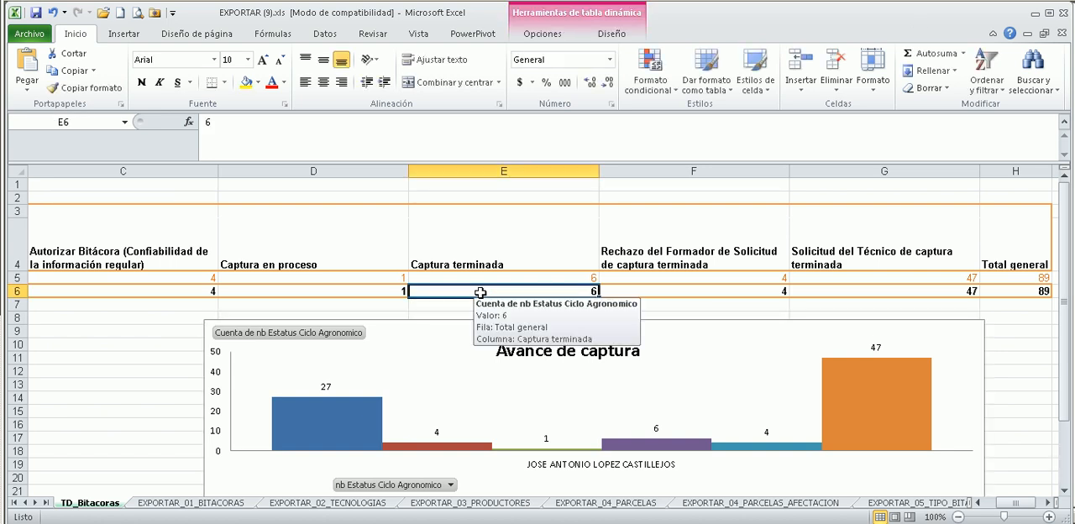
{"action": "left_click", "coordinate": [570, 235]}
{"action": "left_click_drag", "start_coordinate": [1007, 504], "coordinate": [1011, 503]}
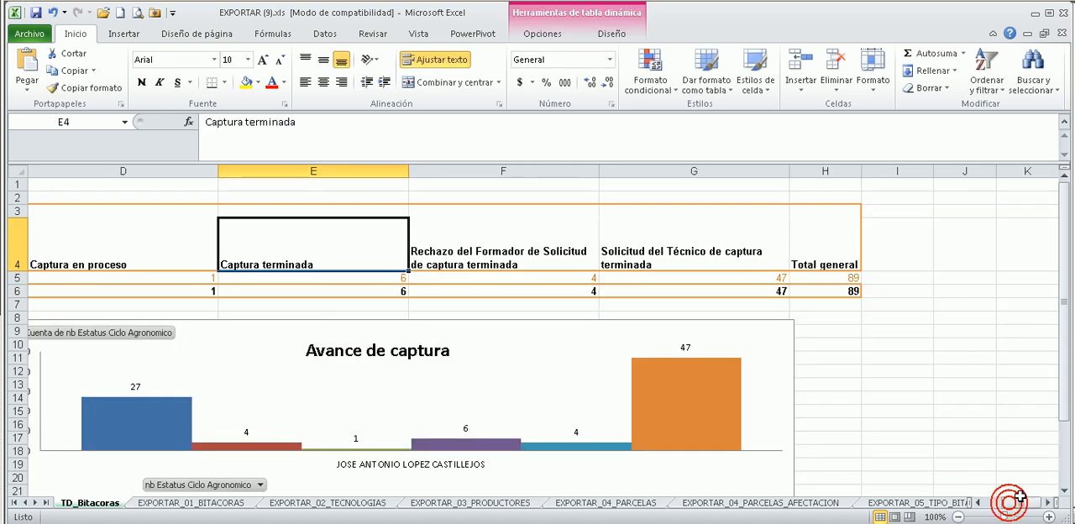
Show the pivot table's field list and add nb Tipo Ciclo Agronomico above nb Estatus Ciclo Agronomico in the column labels.
{"action": "left_click", "coordinate": [542, 34]}
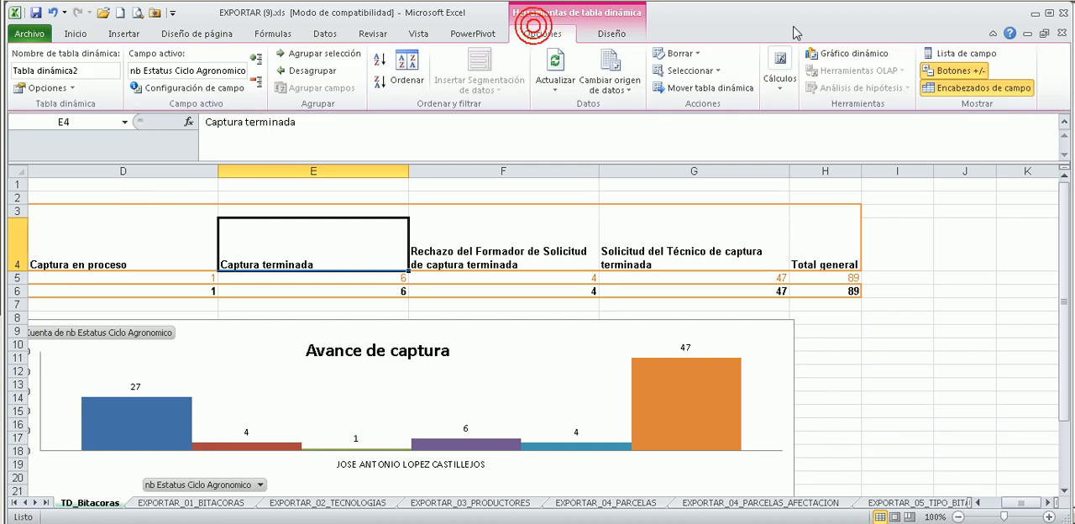
{"action": "left_click", "coordinate": [930, 55]}
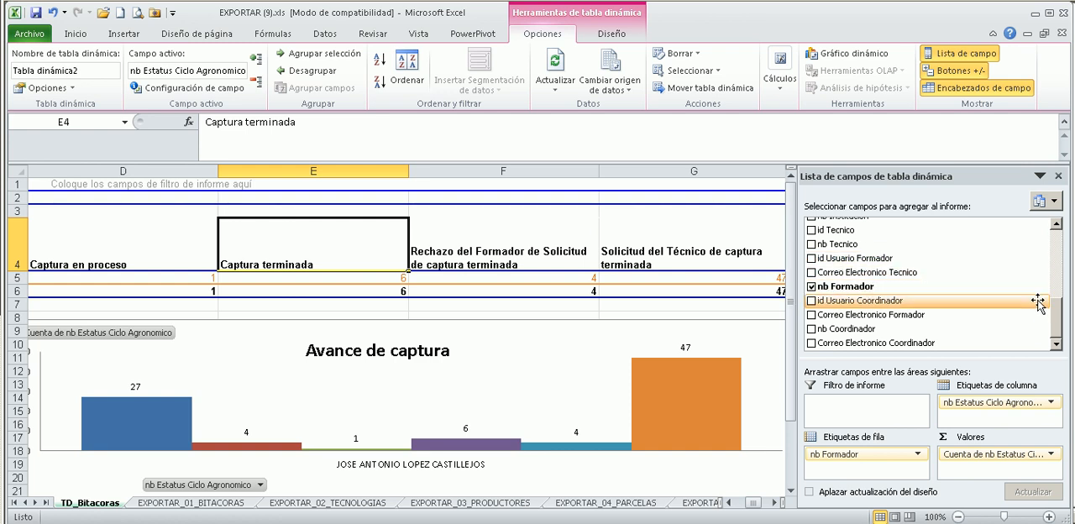
{"action": "left_click_drag", "start_coordinate": [1062, 323], "coordinate": [1067, 245]}
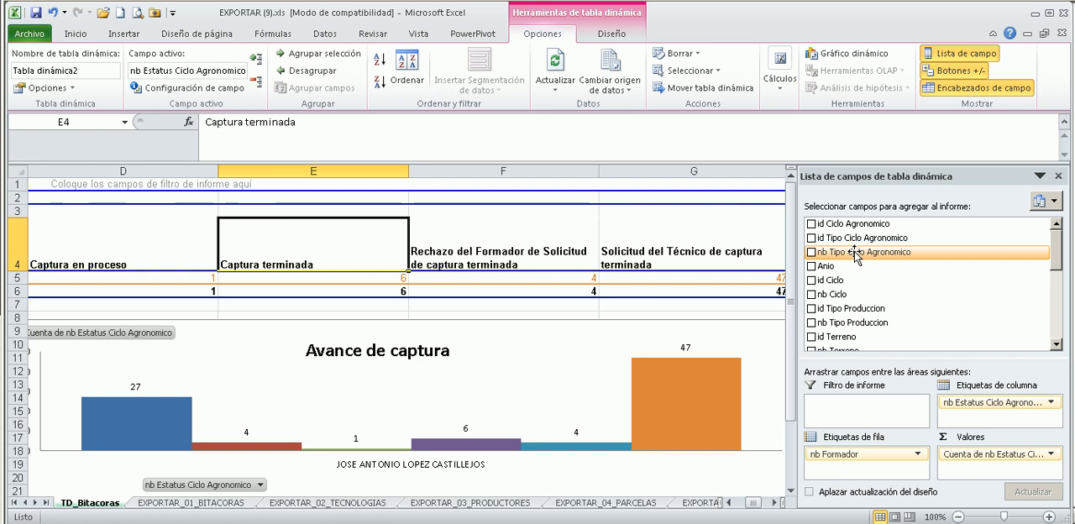
{"action": "left_click_drag", "start_coordinate": [855, 255], "coordinate": [1013, 405]}
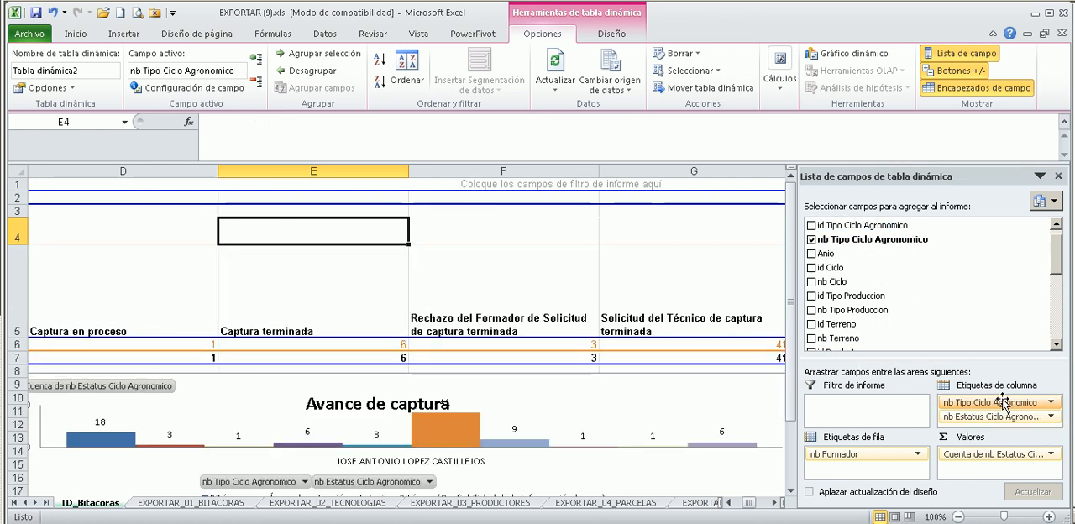
{"action": "scroll", "coordinate": [636, 336], "scroll_direction": "down", "scroll_amount": 2}
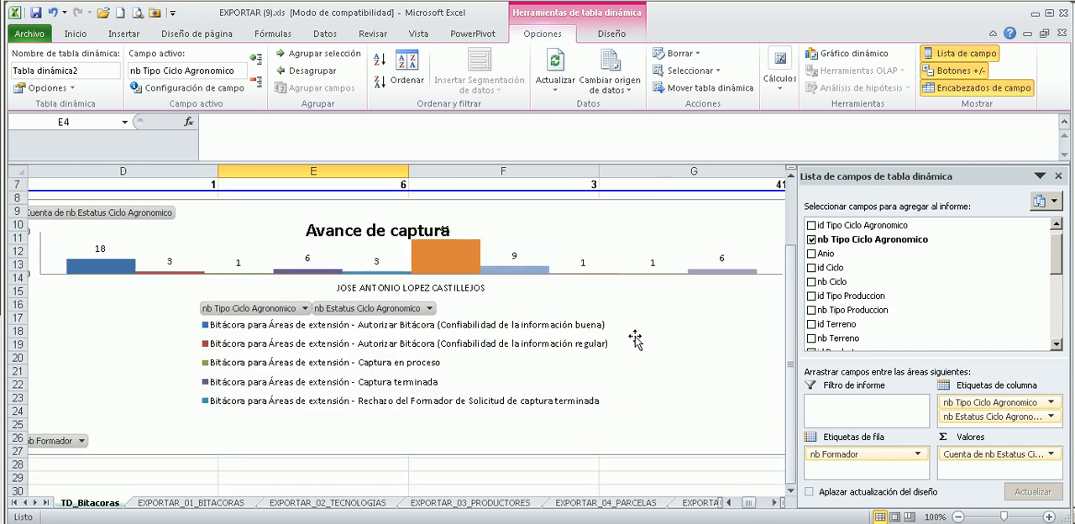
{"action": "scroll", "coordinate": [635, 338], "scroll_direction": "up", "scroll_amount": 1}
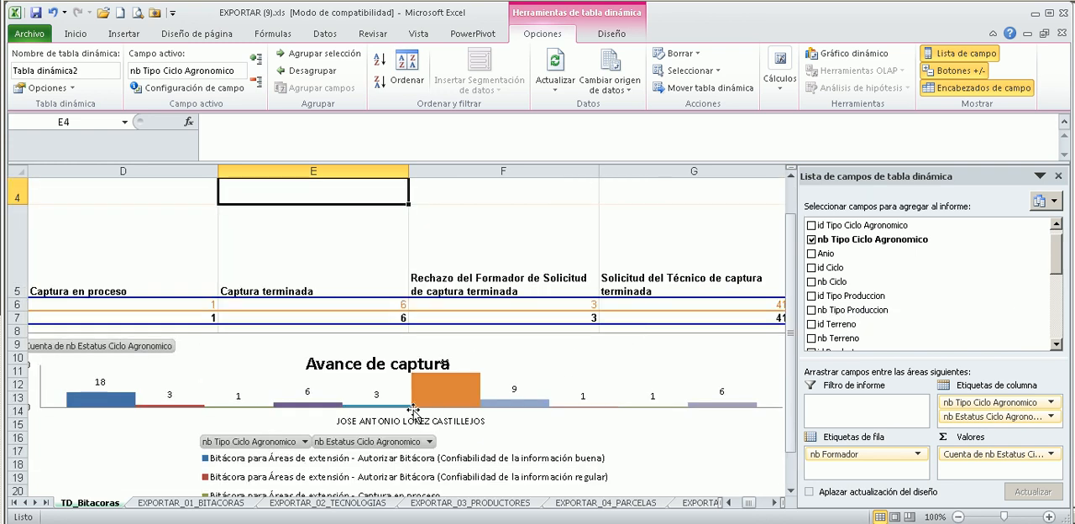
{"action": "scroll", "coordinate": [416, 406], "scroll_direction": "down", "scroll_amount": 1, "text": "ctrl"}
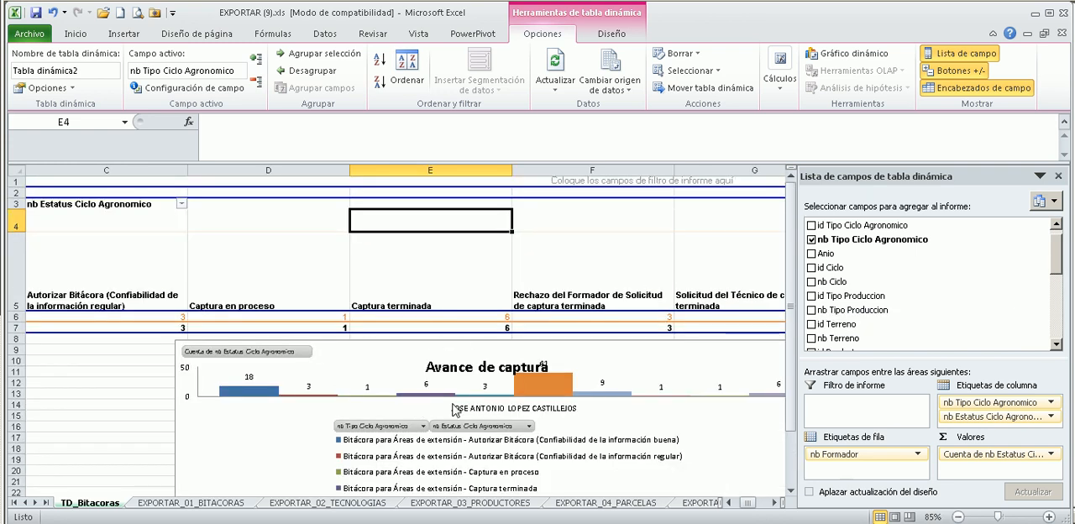
Shift the pivot chart sideways, enlarge it downward and outward so its legend fits, and reposition its plot area.
{"action": "left_click_drag", "start_coordinate": [290, 442], "coordinate": [130, 446]}
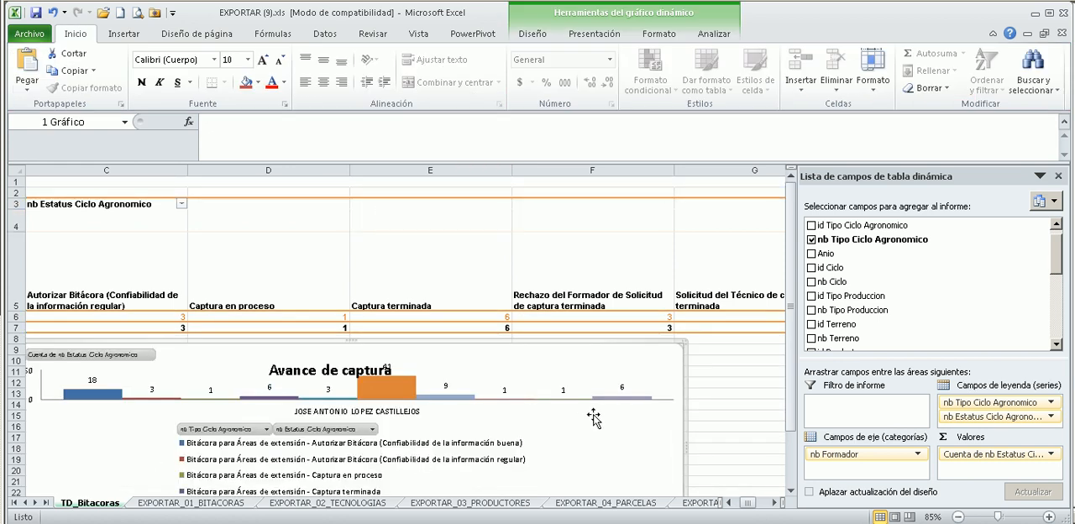
{"action": "scroll", "coordinate": [488, 351], "scroll_direction": "down", "scroll_amount": 3}
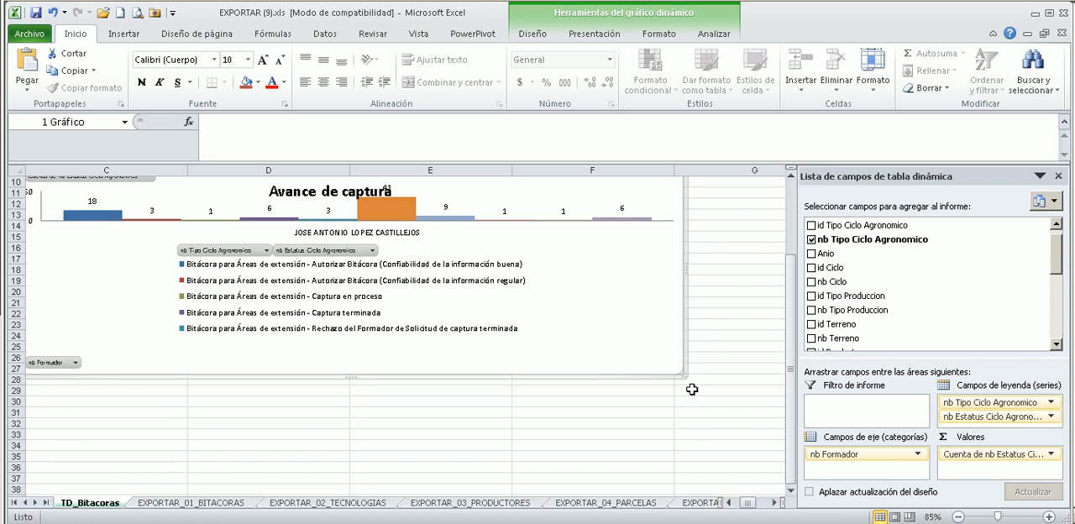
{"action": "left_click_drag", "start_coordinate": [679, 374], "coordinate": [787, 488]}
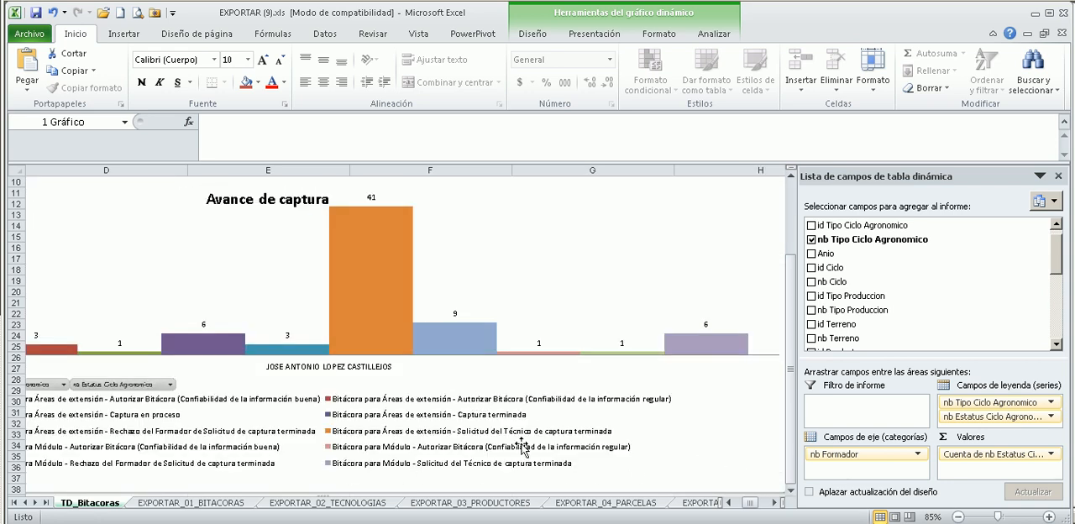
{"action": "left_click_drag", "start_coordinate": [294, 382], "coordinate": [501, 368]}
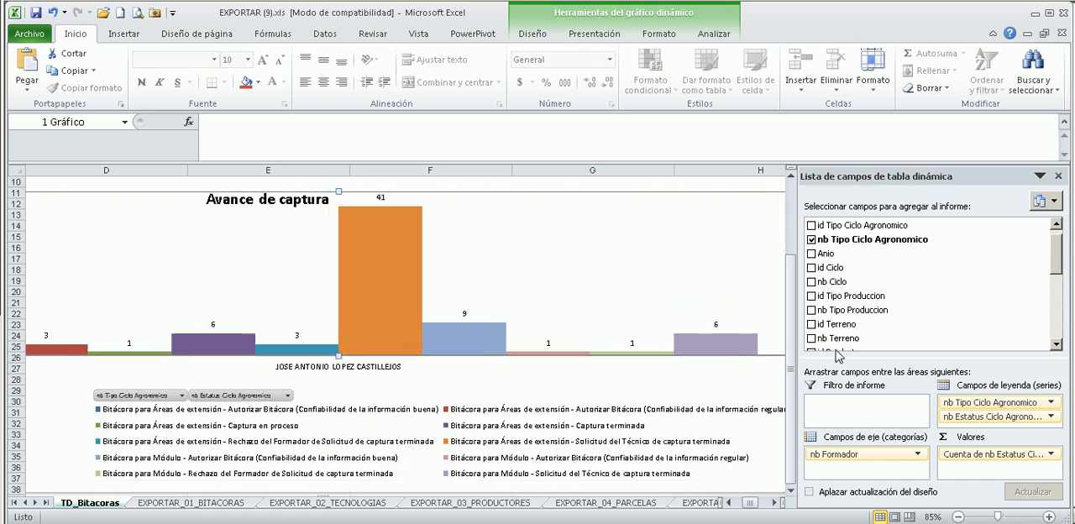
{"action": "scroll", "coordinate": [503, 355], "scroll_direction": "down", "scroll_amount": 2}
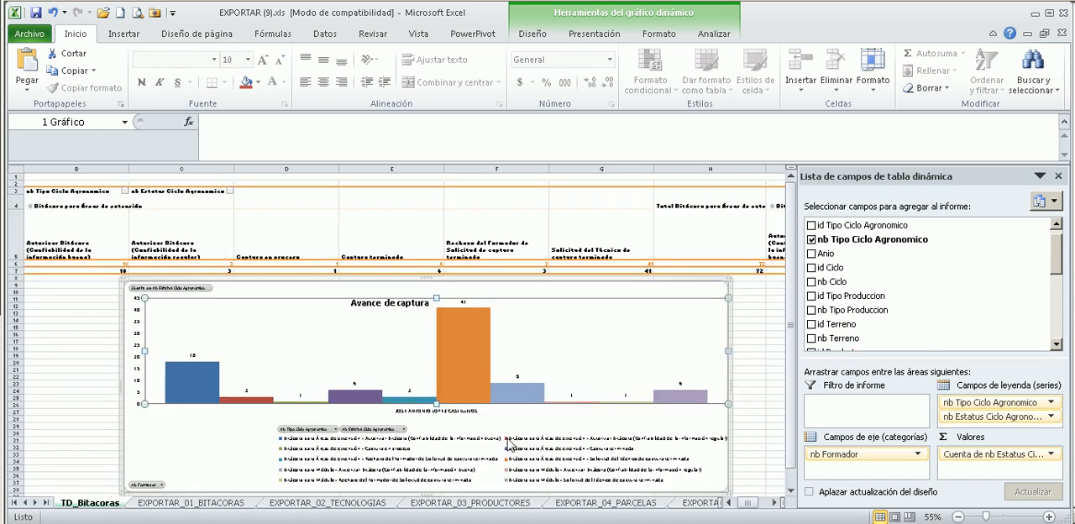
Move nb Estatus Ciclo Agronomico from the column fields to the row fields, below nb Formador.
{"action": "mouse_move", "coordinate": [992, 424]}
{"action": "left_mouse_down"}
{"action": "mouse_move", "coordinate": [893, 411]}
{"action": "mouse_move", "coordinate": [858, 476]}
{"action": "left_mouse_up"}
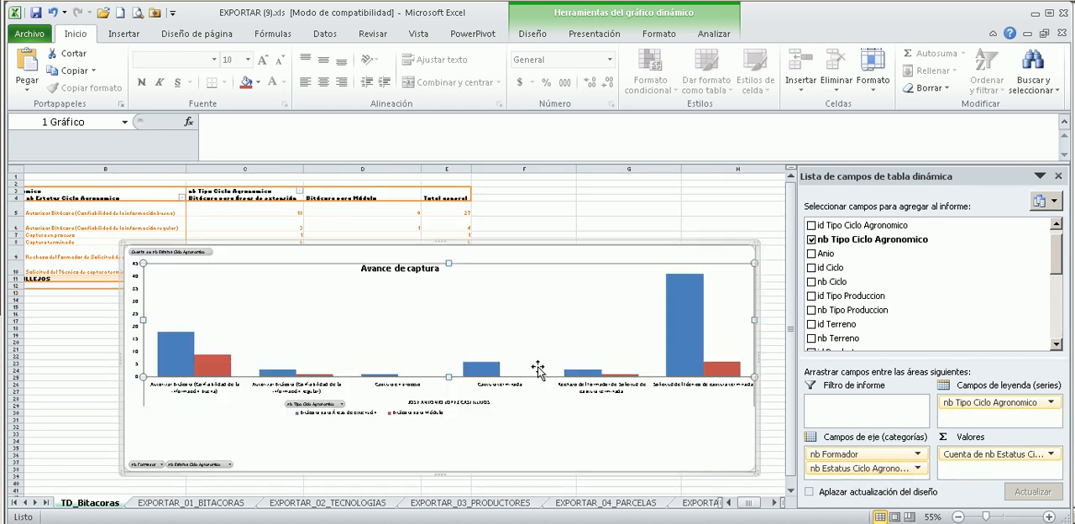
{"action": "scroll", "coordinate": [475, 388], "scroll_direction": "up", "scroll_amount": 2}
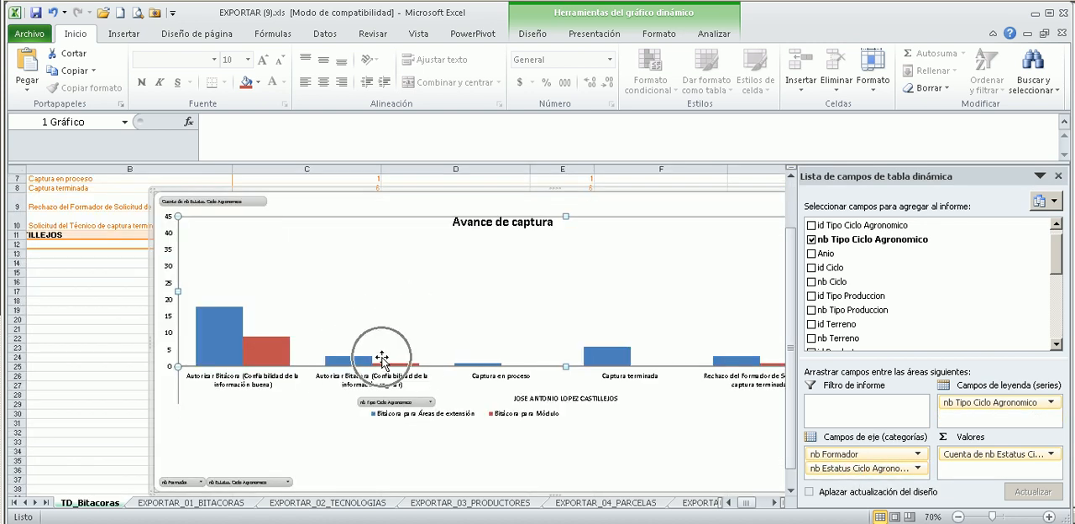
{"action": "scroll", "coordinate": [366, 367], "scroll_direction": "down", "scroll_amount": 2}
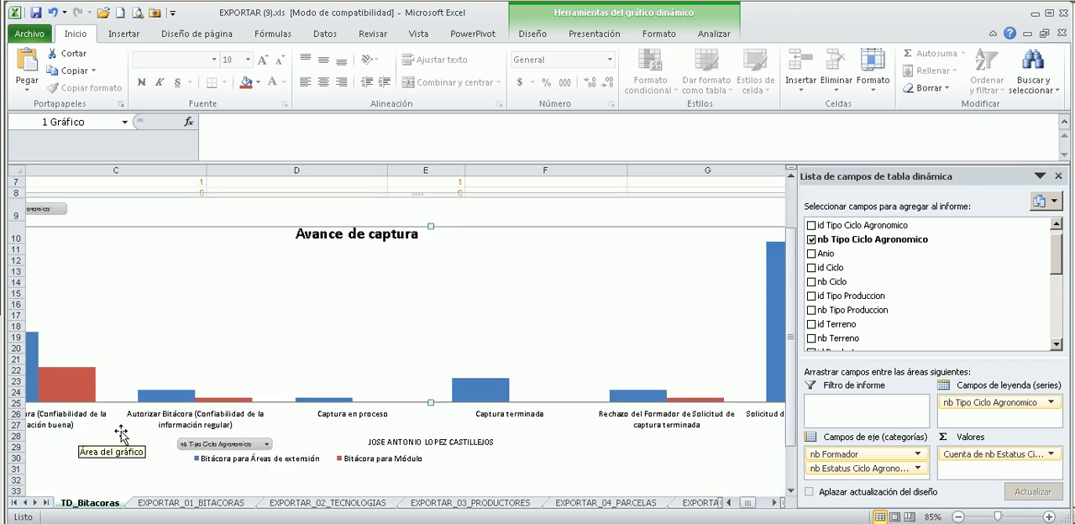
{"action": "scroll", "coordinate": [499, 431], "scroll_direction": "down", "scroll_amount": 1}
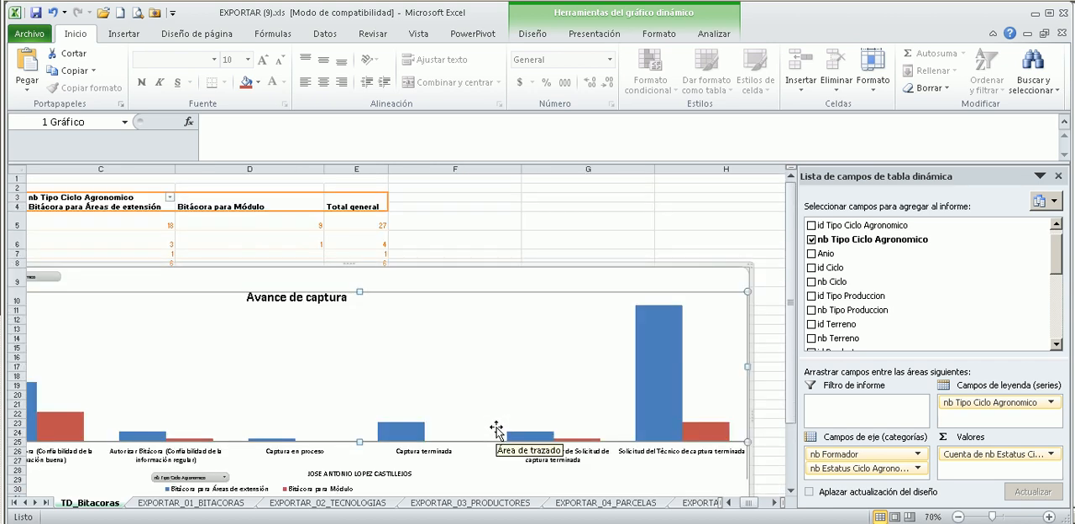
{"action": "scroll", "coordinate": [498, 429], "scroll_direction": "down", "scroll_amount": 1}
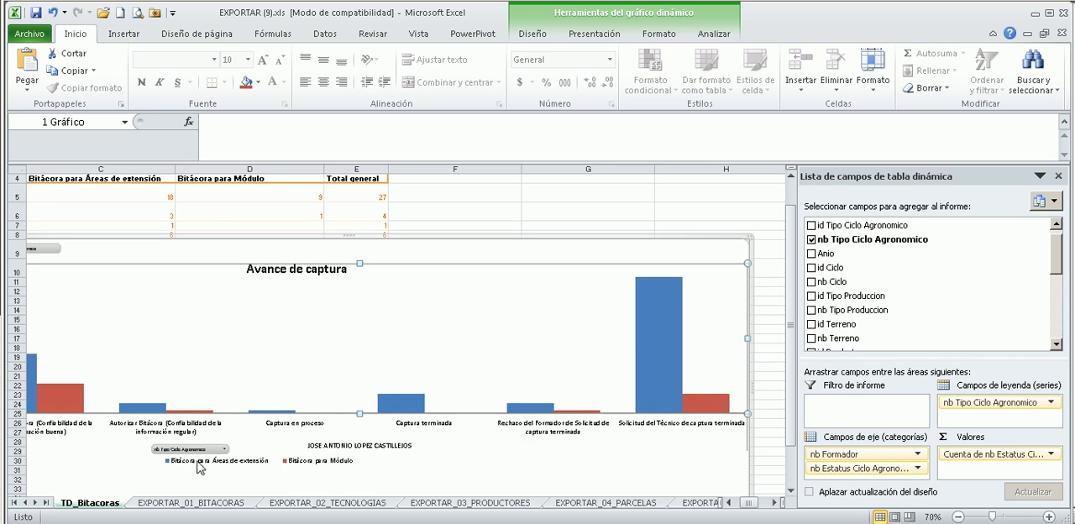
Move the pivot chart up over the pivot table, to the first rows of column B.
{"action": "scroll", "coordinate": [198, 469], "scroll_direction": "up", "scroll_amount": 1}
{"action": "scroll", "coordinate": [555, 418], "scroll_direction": "up", "scroll_amount": 1}
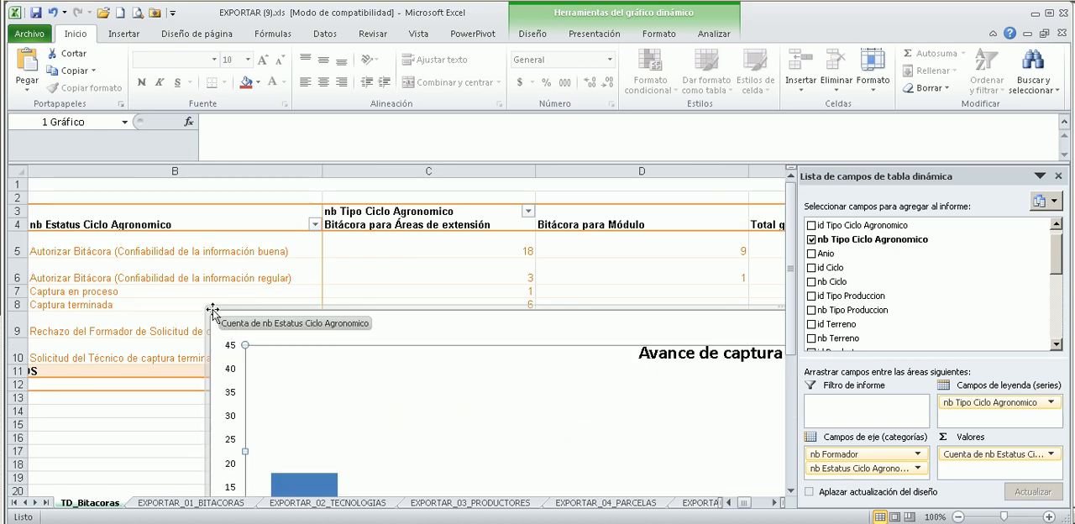
{"action": "left_click_drag", "start_coordinate": [214, 311], "coordinate": [93, 184]}
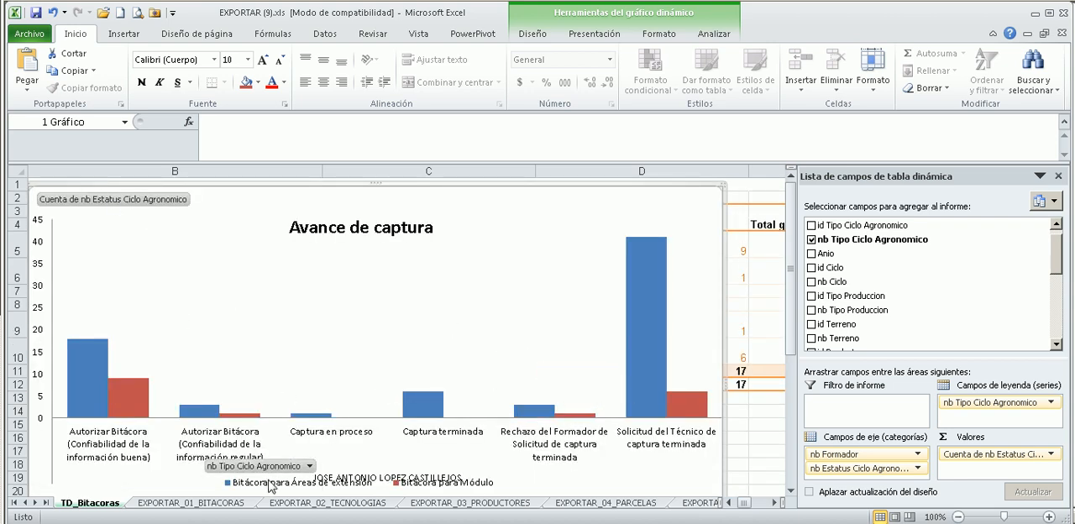
Examine the chart's status categories, comparing the Bitácora para Áreas de extensión and Bitácora para Módulo columns.
{"action": "scroll", "coordinate": [426, 415], "scroll_direction": "down", "scroll_amount": 2}
{"action": "left_click_drag", "start_coordinate": [386, 485], "coordinate": [384, 498]}
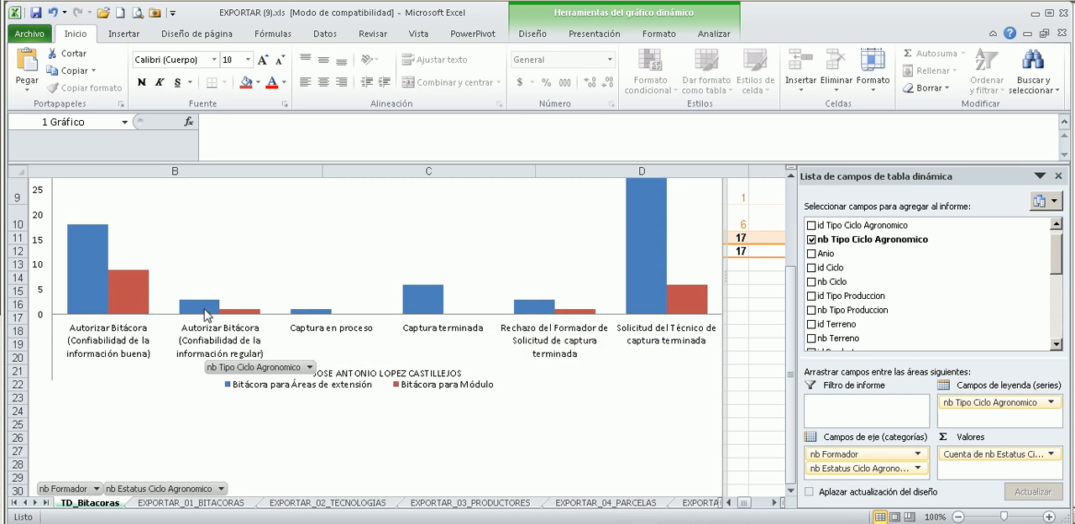
{"action": "scroll", "coordinate": [714, 400], "scroll_direction": "up", "scroll_amount": 2}
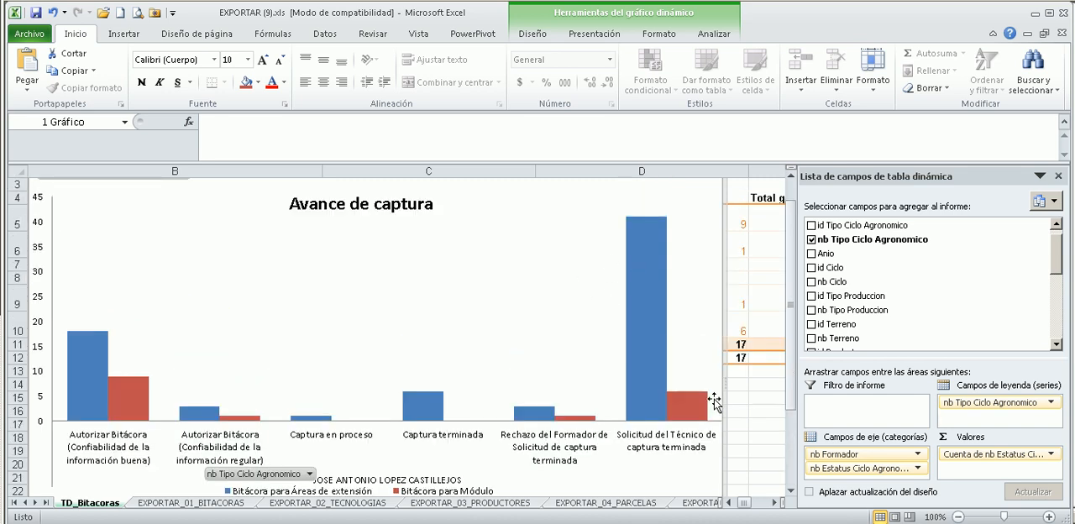
{"action": "scroll", "coordinate": [715, 400], "scroll_direction": "up", "scroll_amount": 1}
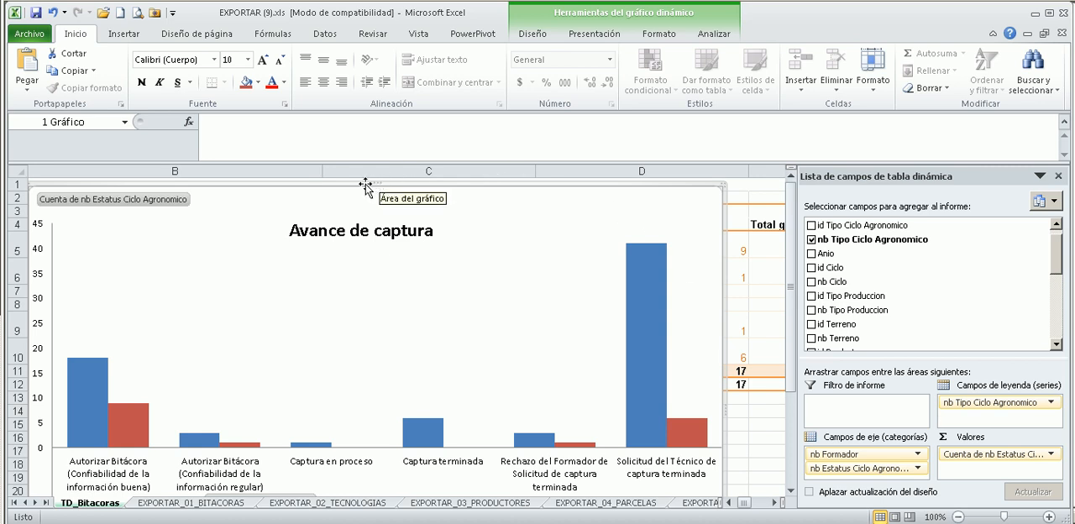
{"action": "scroll", "coordinate": [392, 420], "scroll_direction": "down", "scroll_amount": 1}
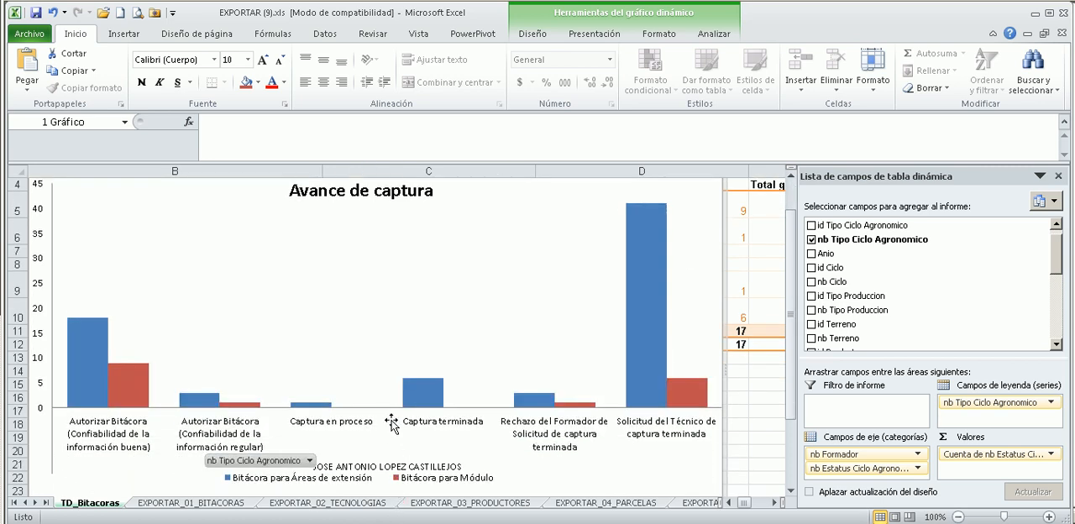
{"action": "scroll", "coordinate": [726, 287], "scroll_direction": "down", "scroll_amount": 1}
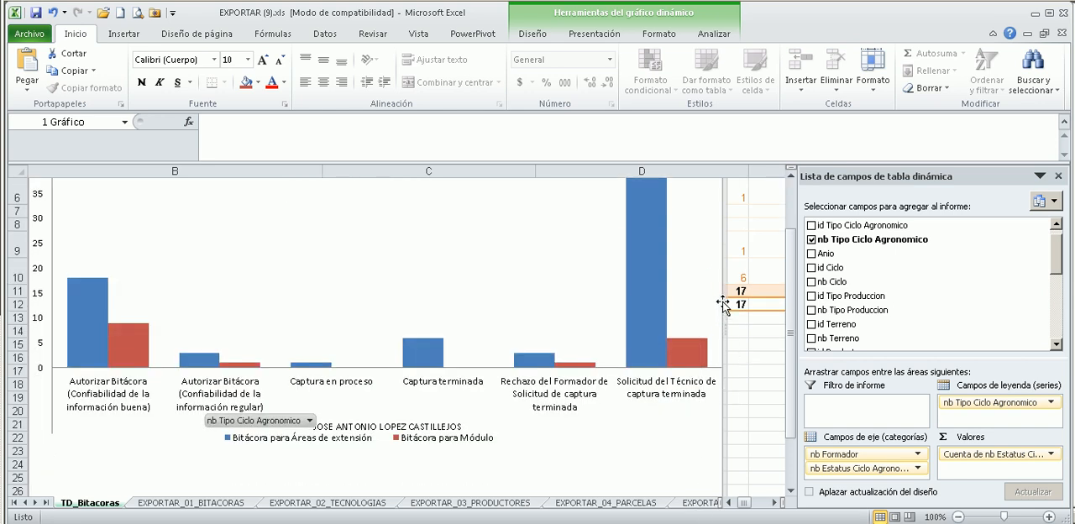
{"action": "scroll", "coordinate": [723, 315], "scroll_direction": "down", "scroll_amount": 1}
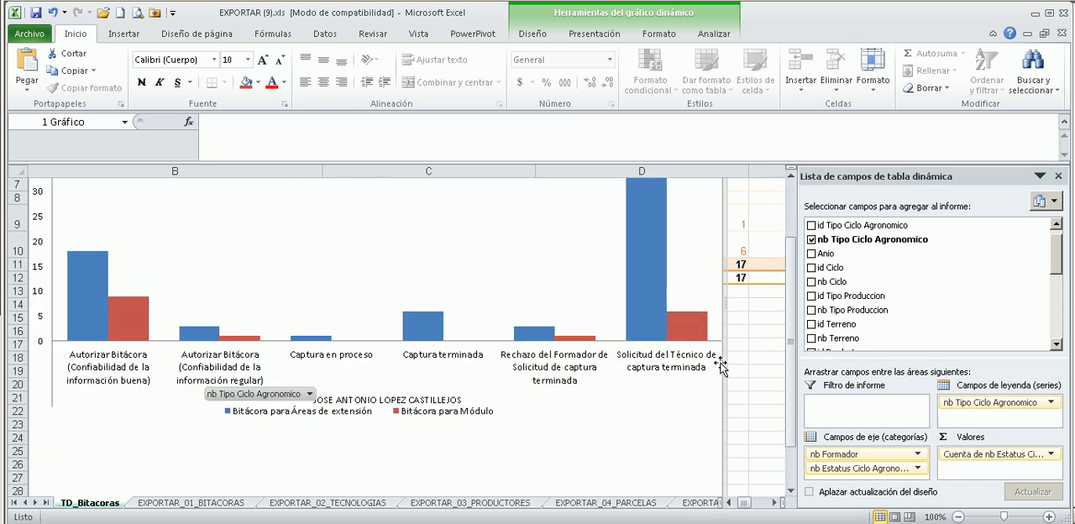
Move the pivot chart down to about row 16 so that it no longer covers the pivot table.
{"action": "left_click_drag", "start_coordinate": [726, 309], "coordinate": [712, 425]}
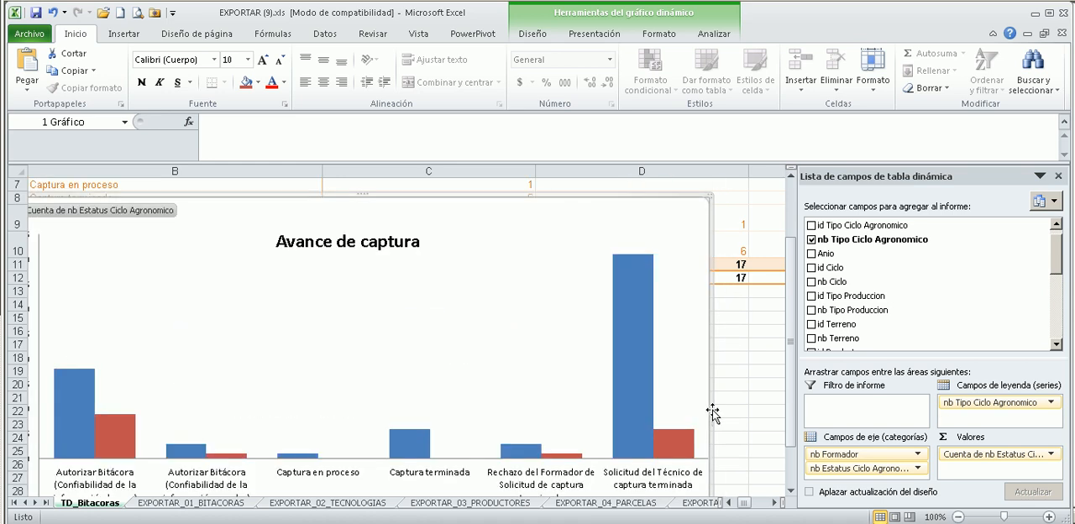
{"action": "left_click_drag", "start_coordinate": [602, 196], "coordinate": [601, 328]}
{"action": "scroll", "coordinate": [612, 314], "scroll_direction": "up", "scroll_amount": 2}
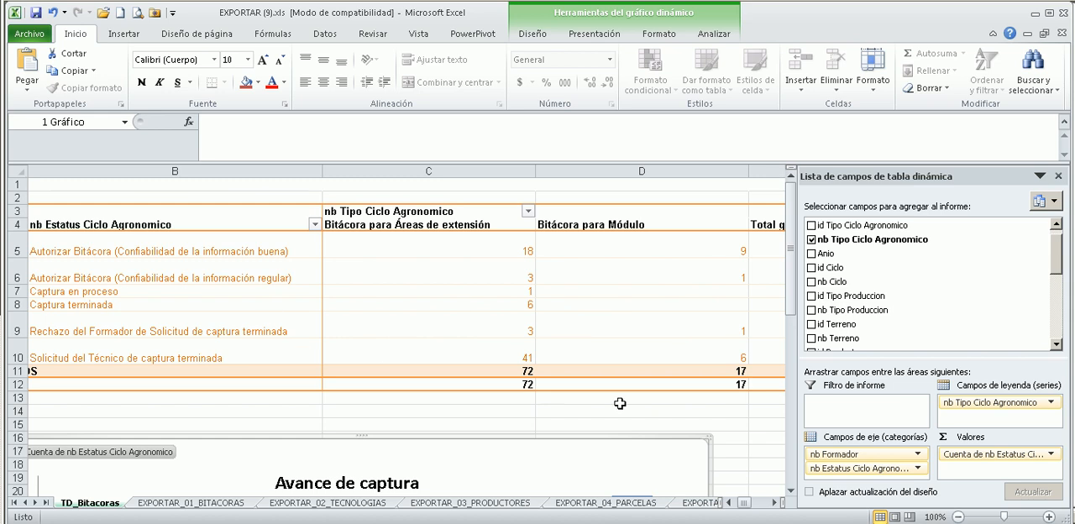
Rearrange the pivot fields with nb Estatus Ciclo Agronomico as column label and nb Tipo Ciclo Agronomico as row label below nb Formador.
{"action": "left_click", "coordinate": [729, 502]}
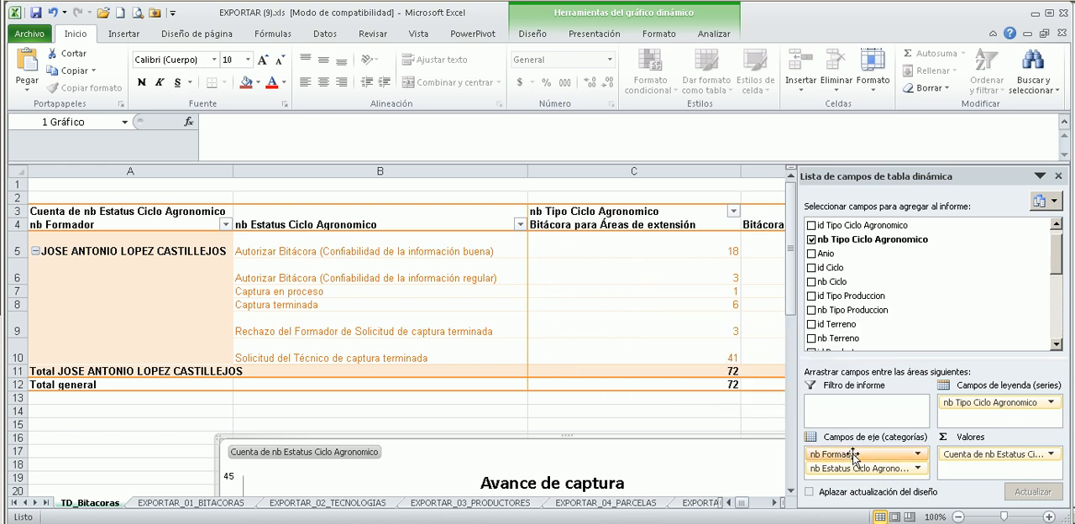
{"action": "mouse_move", "coordinate": [869, 470]}
{"action": "left_mouse_down"}
{"action": "mouse_move", "coordinate": [912, 461]}
{"action": "mouse_move", "coordinate": [966, 424]}
{"action": "mouse_move", "coordinate": [997, 425]}
{"action": "mouse_move", "coordinate": [874, 476]}
{"action": "left_mouse_up"}
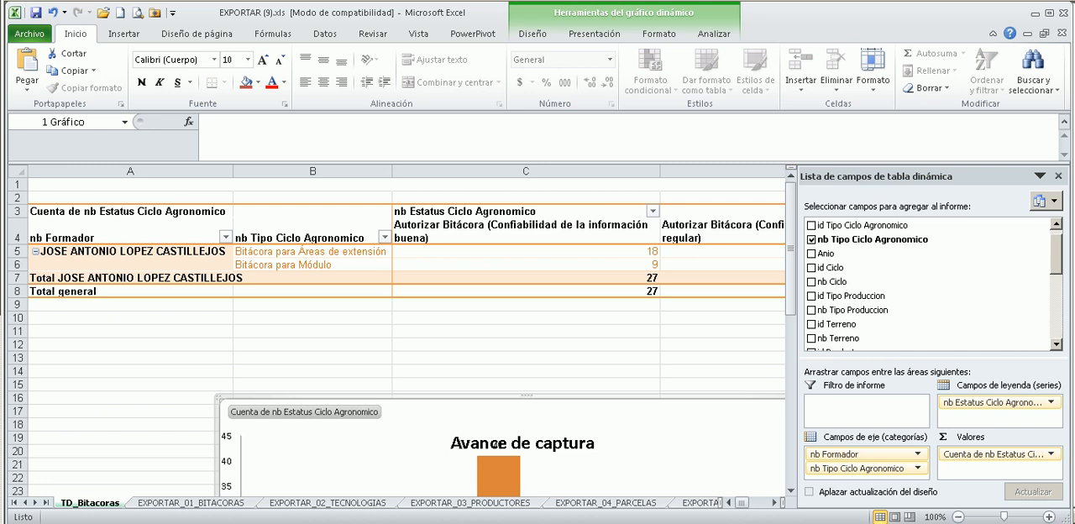
Examine the Áreas de extensión and Módulo rows in the pivot table and their status columns in the chart.
{"action": "left_click_drag", "start_coordinate": [740, 504], "coordinate": [724, 503]}
{"action": "left_click", "coordinate": [321, 261]}
{"action": "left_click", "coordinate": [324, 252]}
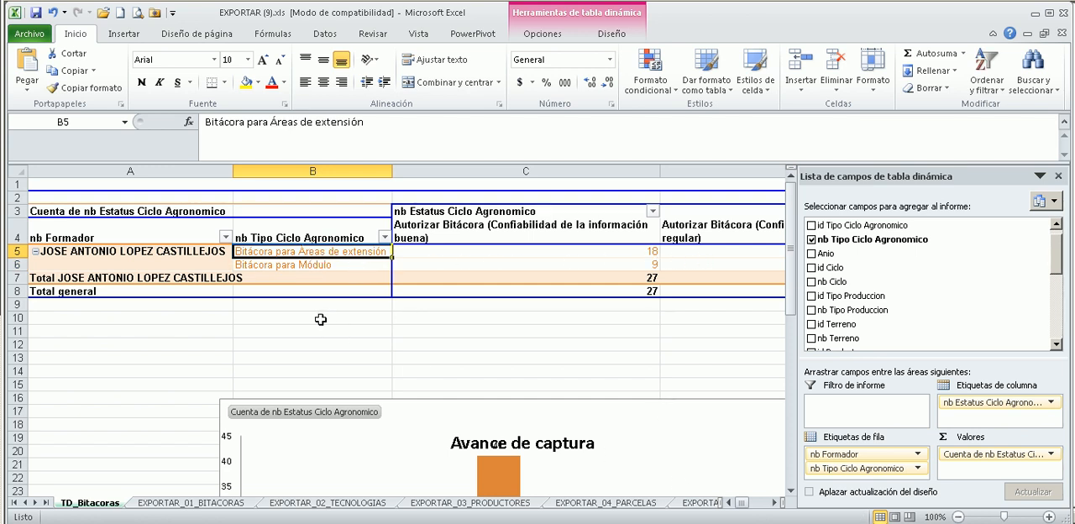
{"action": "left_click", "coordinate": [319, 269]}
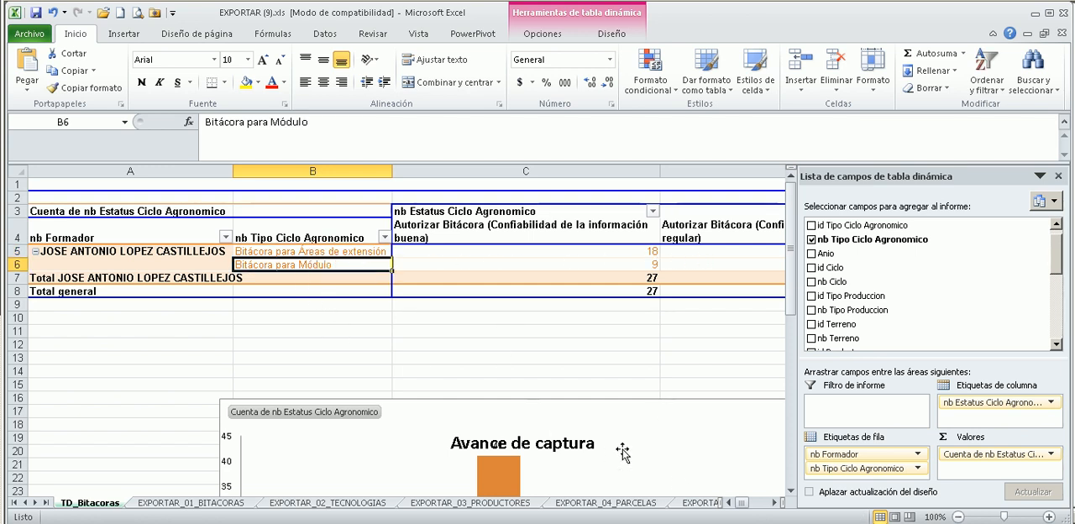
{"action": "mouse_move", "coordinate": [741, 503]}
{"action": "left_mouse_down"}
{"action": "mouse_move", "coordinate": [754, 508]}
{"action": "mouse_move", "coordinate": [737, 505]}
{"action": "left_mouse_up"}
{"action": "scroll", "coordinate": [539, 418], "scroll_direction": "down", "scroll_amount": 2}
{"action": "scroll", "coordinate": [538, 418], "scroll_direction": "down", "scroll_amount": 3}
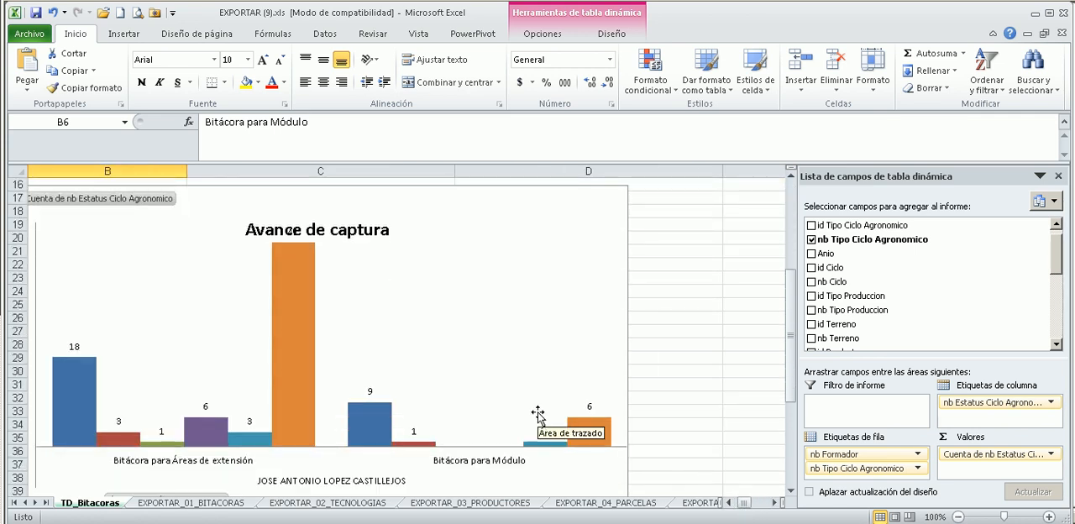
{"action": "scroll", "coordinate": [521, 420], "scroll_direction": "down", "scroll_amount": 1}
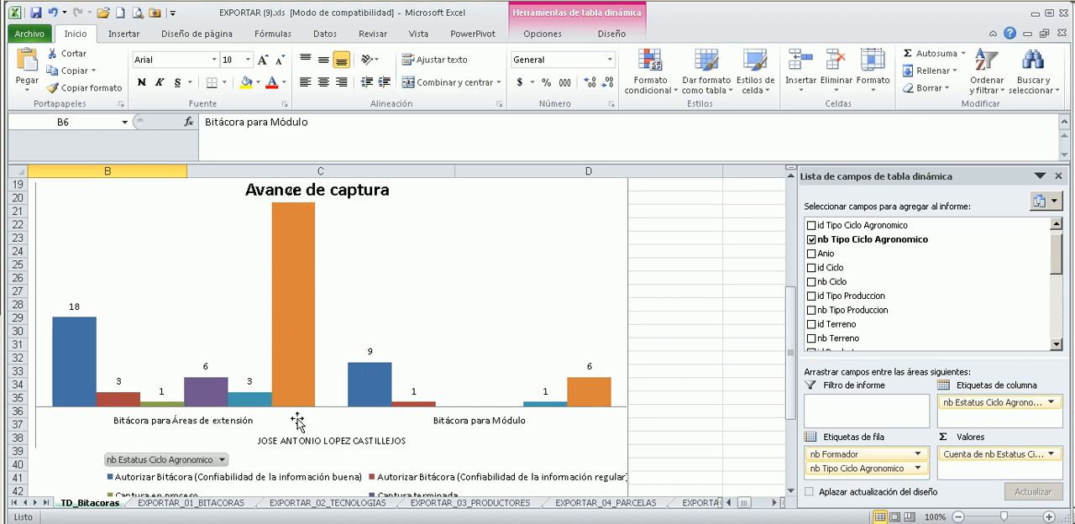
Examine the Avance de captura chart's columns for Áreas de extensión and Módulo against the status legend.
{"action": "mouse_move", "coordinate": [293, 371]}
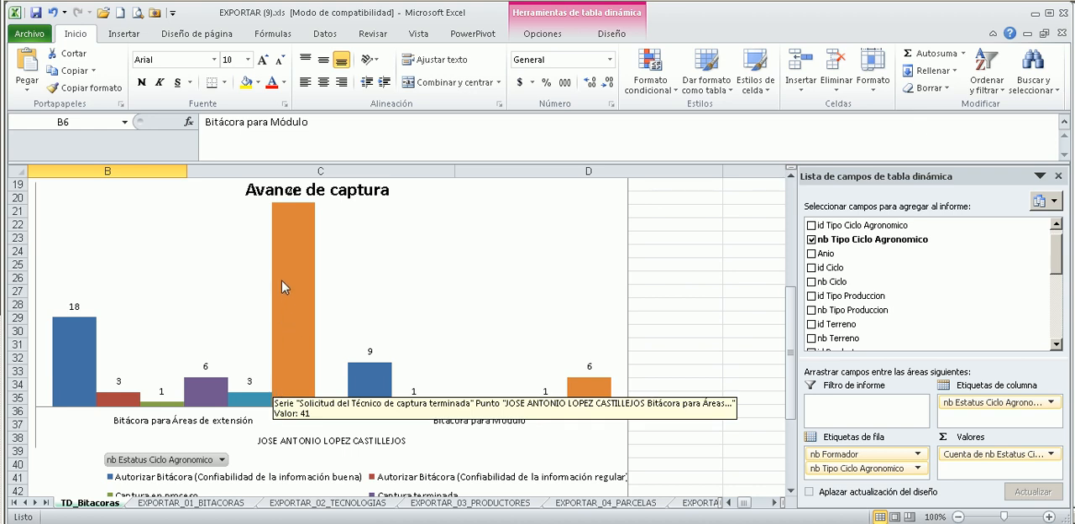
{"action": "scroll", "coordinate": [282, 287], "scroll_direction": "down", "scroll_amount": 2}
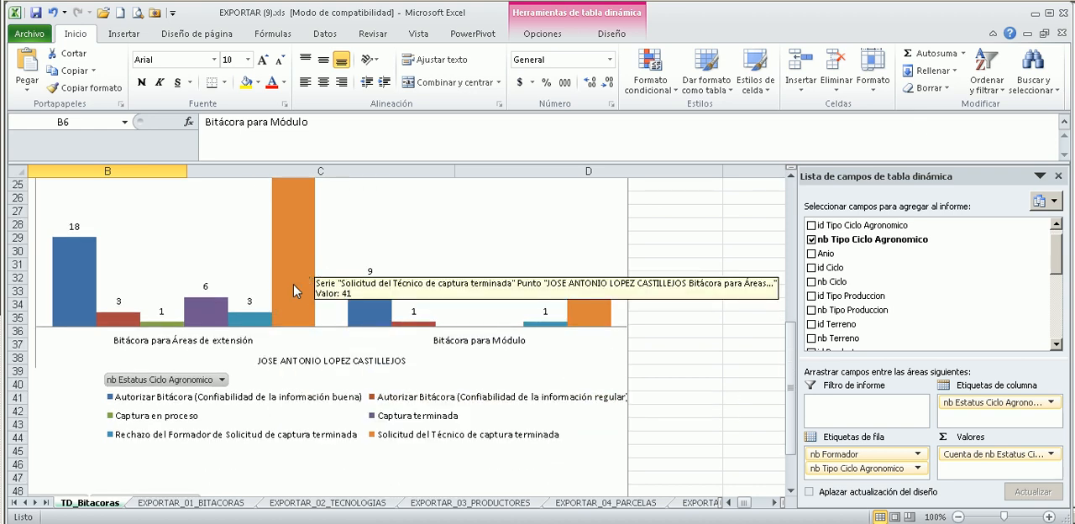
{"action": "scroll", "coordinate": [286, 302], "scroll_direction": "up", "scroll_amount": 1}
{"action": "scroll", "coordinate": [286, 303], "scroll_direction": "up", "scroll_amount": 1}
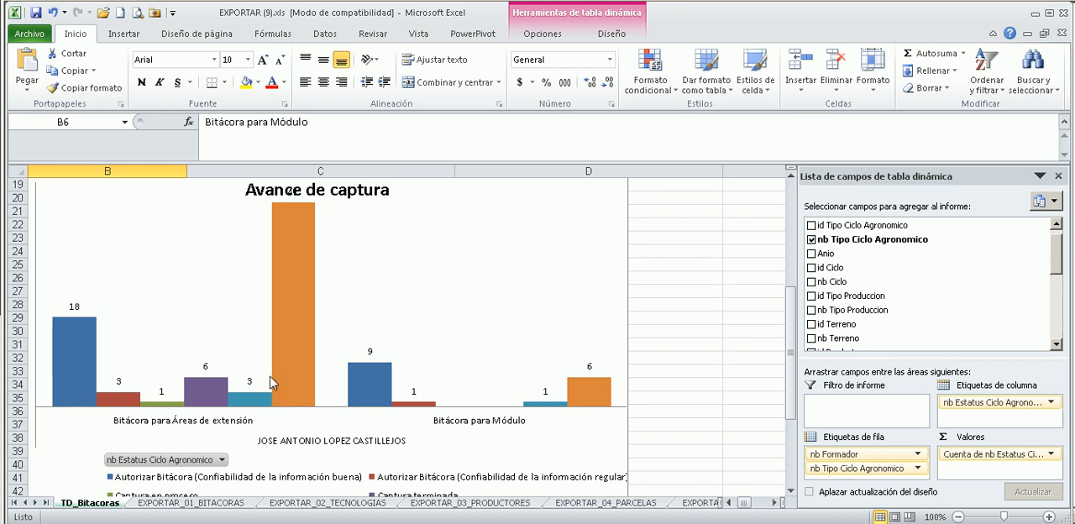
{"action": "scroll", "coordinate": [265, 370], "scroll_direction": "down", "scroll_amount": 1}
{"action": "scroll", "coordinate": [265, 369], "scroll_direction": "down", "scroll_amount": 1}
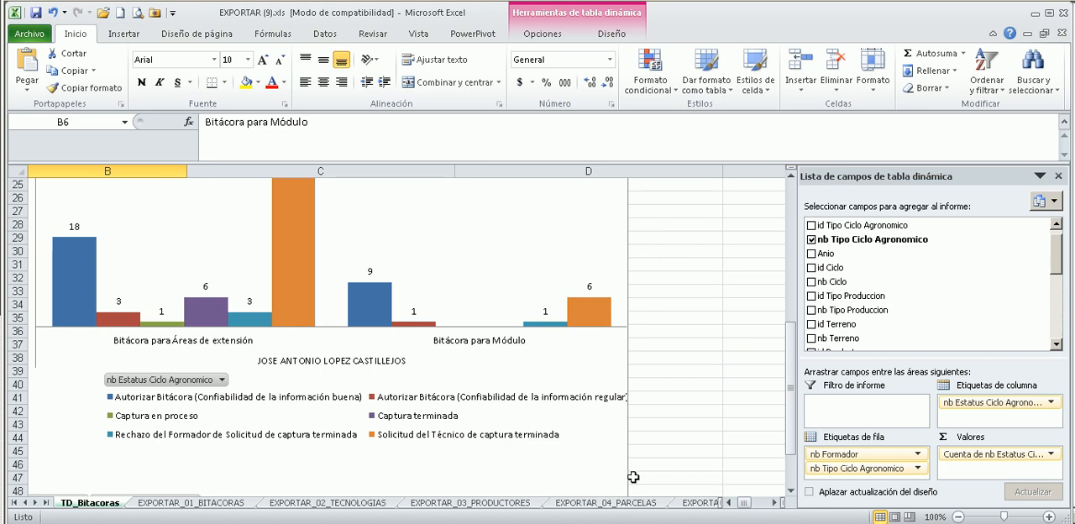
{"action": "scroll", "coordinate": [665, 432], "scroll_direction": "down", "scroll_amount": 4}
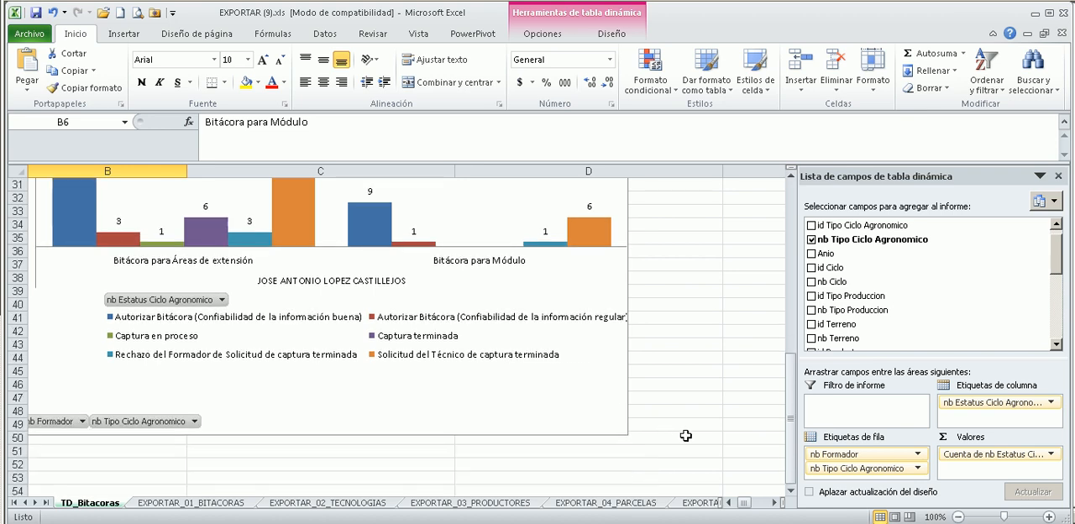
{"action": "scroll", "coordinate": [689, 432], "scroll_direction": "up", "scroll_amount": 8}
{"action": "scroll", "coordinate": [689, 431], "scroll_direction": "down", "scroll_amount": 2}
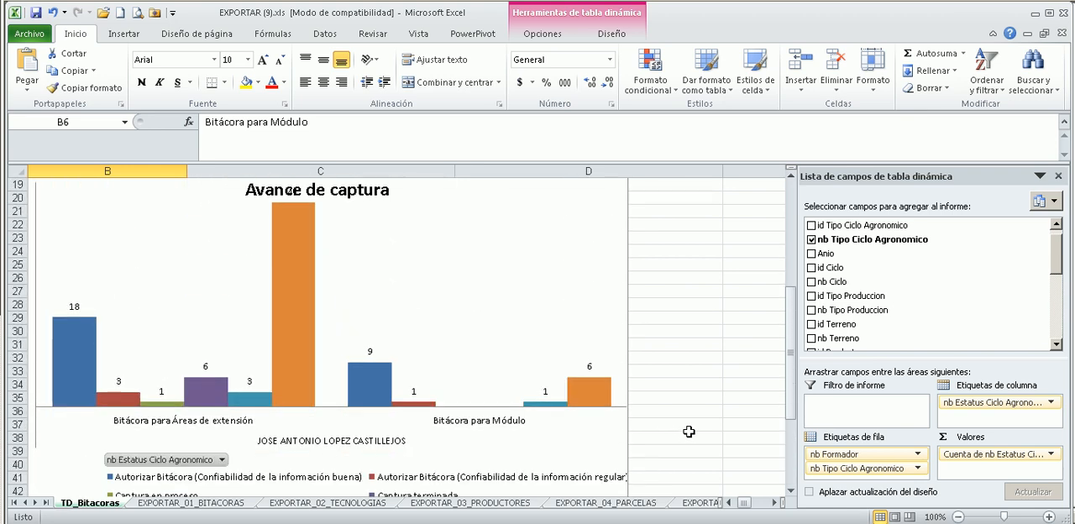
{"action": "scroll", "coordinate": [689, 432], "scroll_direction": "up", "scroll_amount": 2}
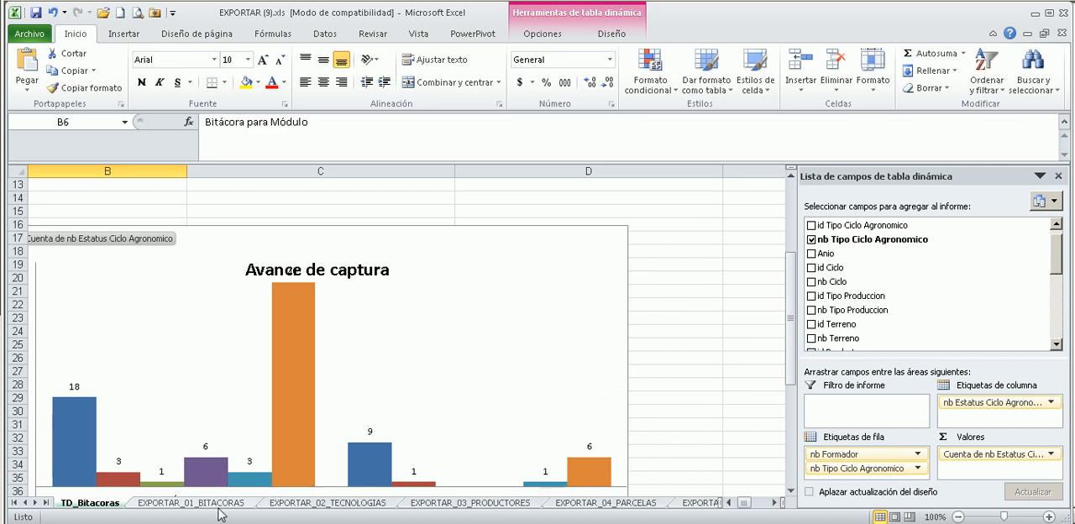
Look through the exported logbook, technology, producer and parcel sheets, ending with the terrain type and municipality columns of EXPORTAR_04_PARCELAS.
{"action": "left_click", "coordinate": [183, 503]}
{"action": "left_click", "coordinate": [325, 504]}
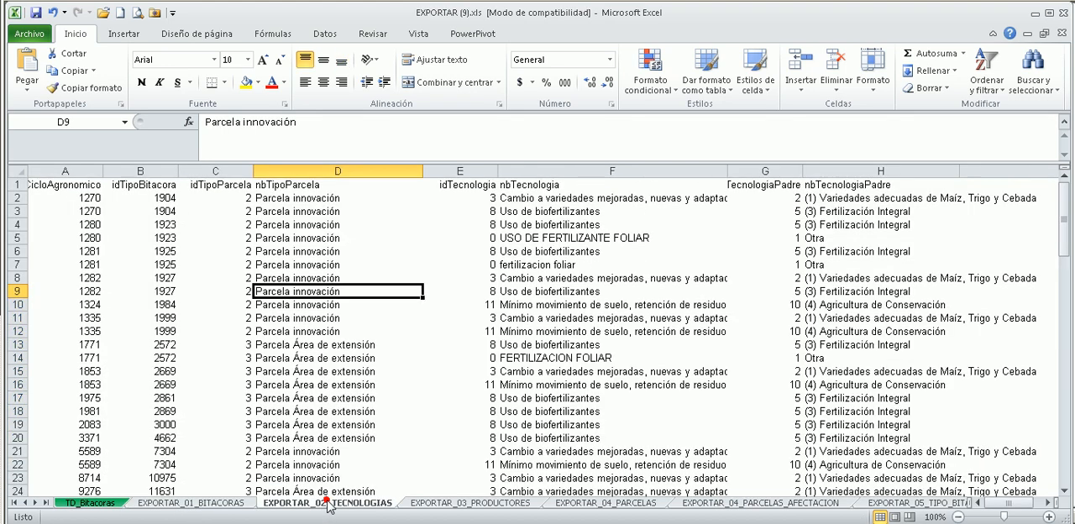
{"action": "left_click", "coordinate": [478, 504]}
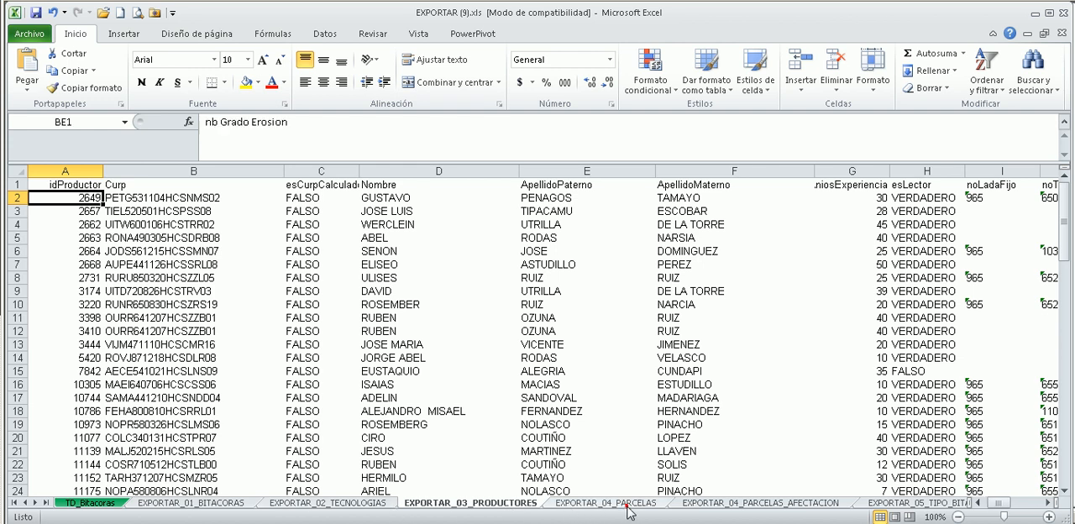
{"action": "left_click", "coordinate": [626, 506]}
{"action": "left_click", "coordinate": [363, 373]}
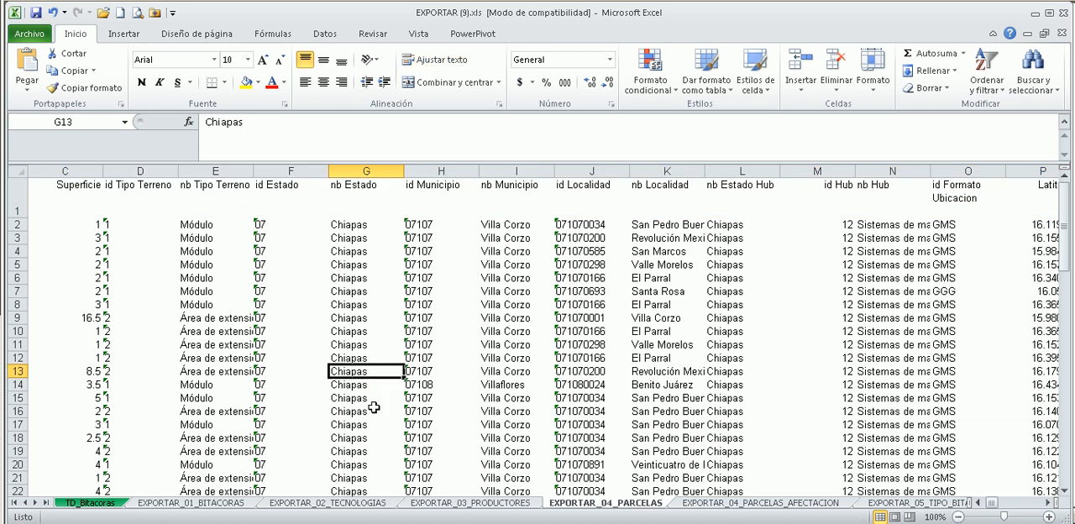
{"action": "left_click_drag", "start_coordinate": [559, 435], "coordinate": [828, 478]}
{"action": "left_click_drag", "start_coordinate": [643, 384], "coordinate": [588, 360]}
{"action": "left_click", "coordinate": [467, 343]}
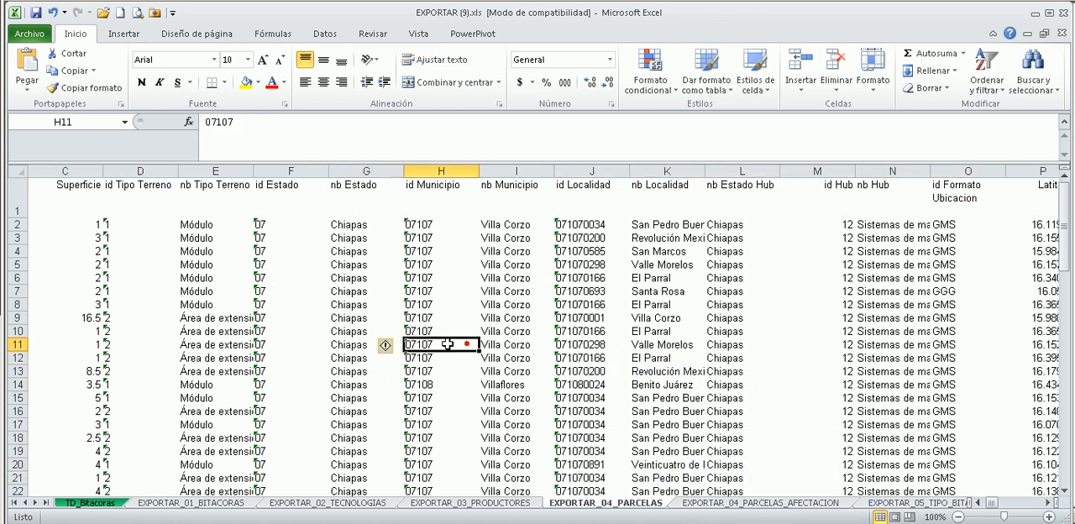
{"action": "left_click", "coordinate": [168, 312]}
{"action": "left_click", "coordinate": [215, 312]}
{"action": "left_click", "coordinate": [417, 320]}
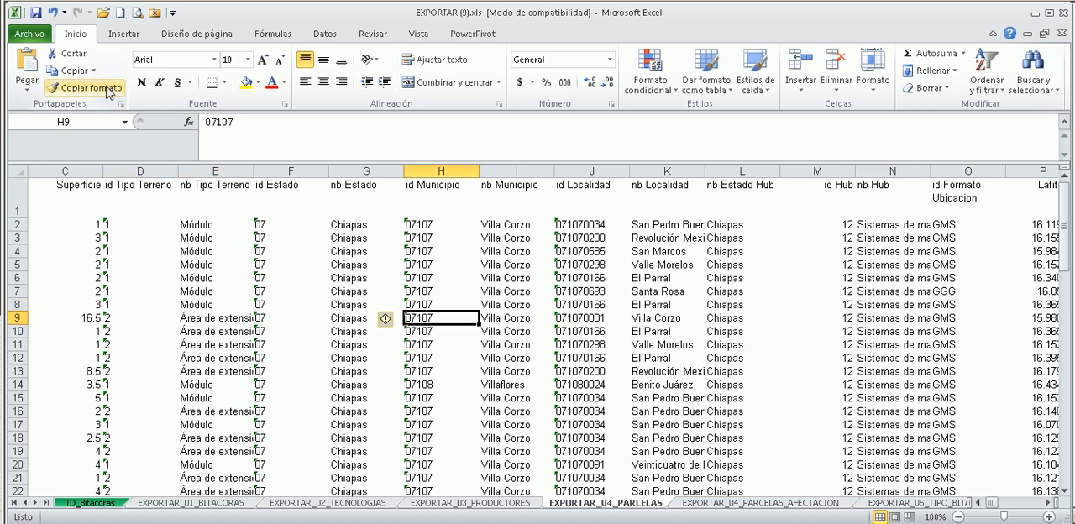
Create a pivot table on a new worksheet from the EXPORTAR_04_PARCELAS range $A$1:$BM$82.
{"action": "left_click", "coordinate": [586, 504]}
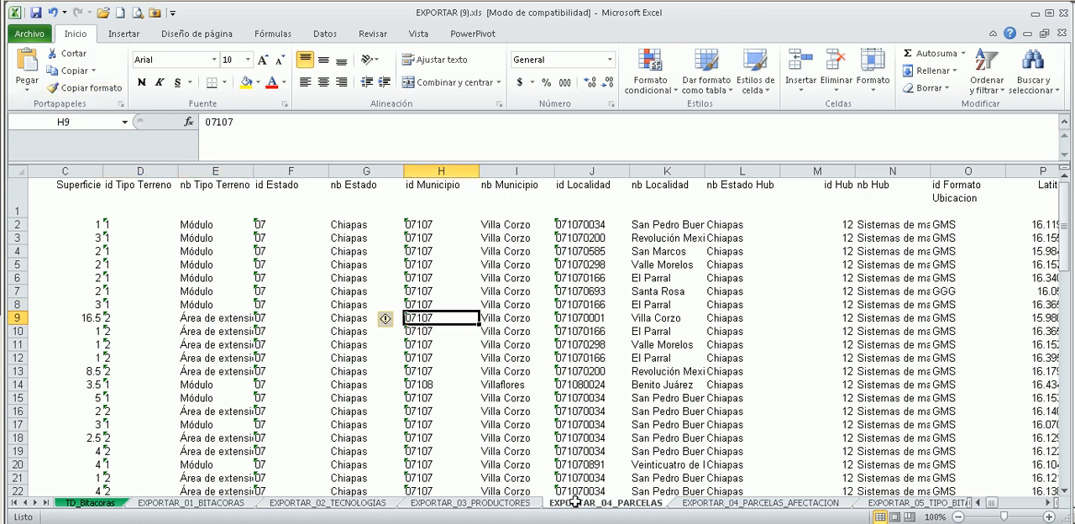
{"action": "left_click", "coordinate": [125, 32]}
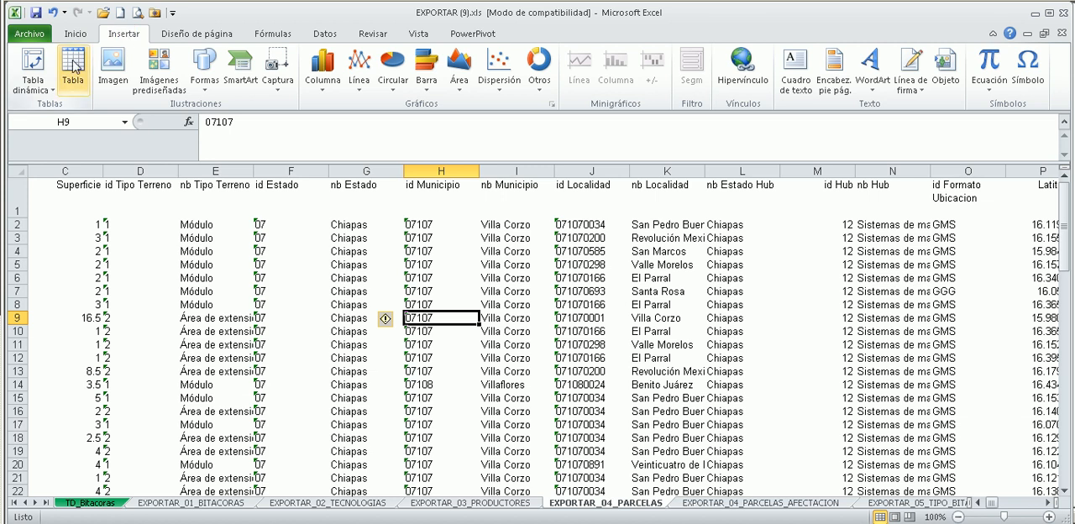
{"action": "left_click", "coordinate": [33, 66]}
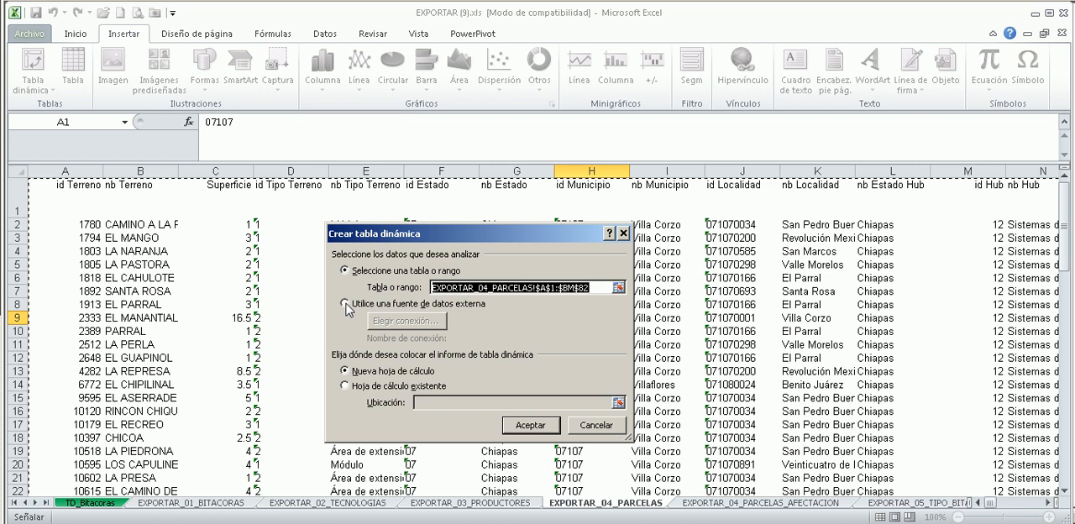
{"action": "left_click", "coordinate": [548, 425]}
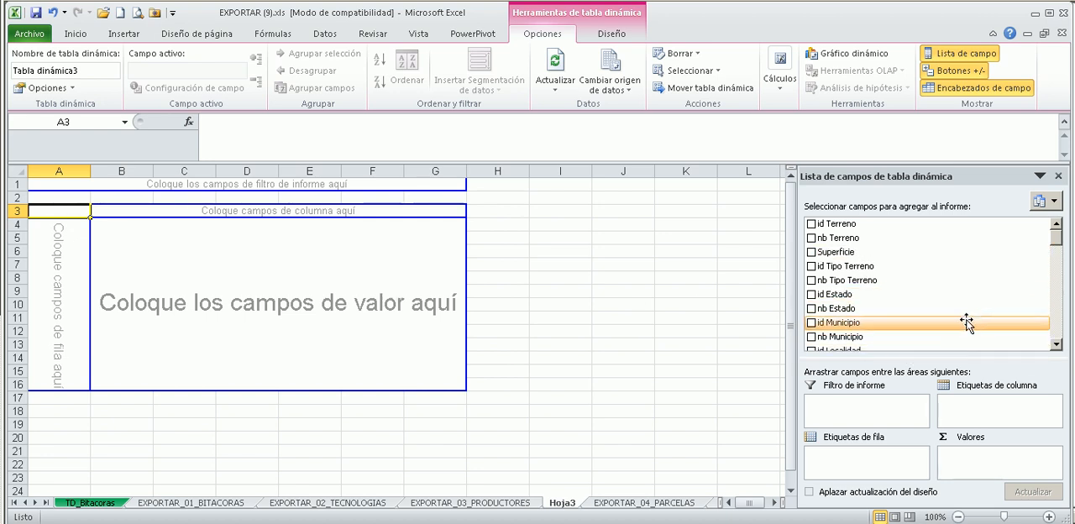
Set nb Municipio as the pivot table's only row label, replacing an initial nb Estado grouping.
{"action": "left_click_drag", "start_coordinate": [846, 310], "coordinate": [854, 460]}
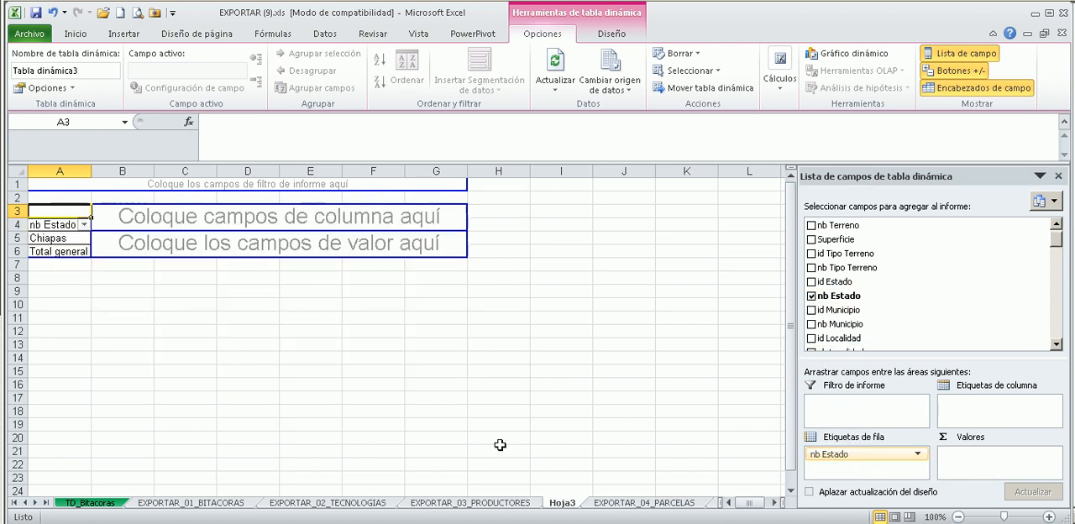
{"action": "left_click_drag", "start_coordinate": [750, 502], "coordinate": [733, 509]}
{"action": "left_click_drag", "start_coordinate": [873, 455], "coordinate": [843, 475]}
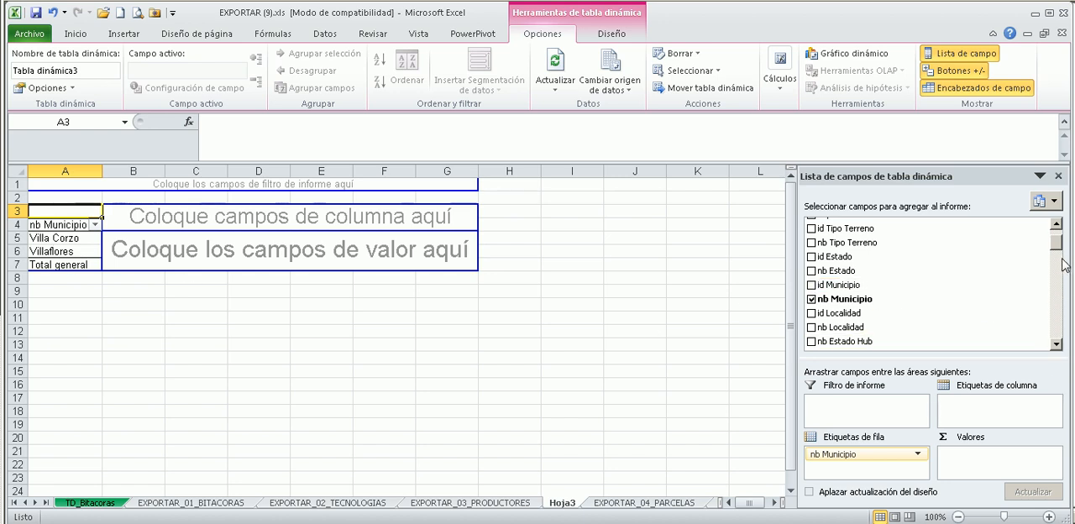
Summarize the sum of Superficie in the pivot values, with nb Tipo Terreno as the column label.
{"action": "scroll", "coordinate": [1061, 252], "scroll_direction": "up", "scroll_amount": 1}
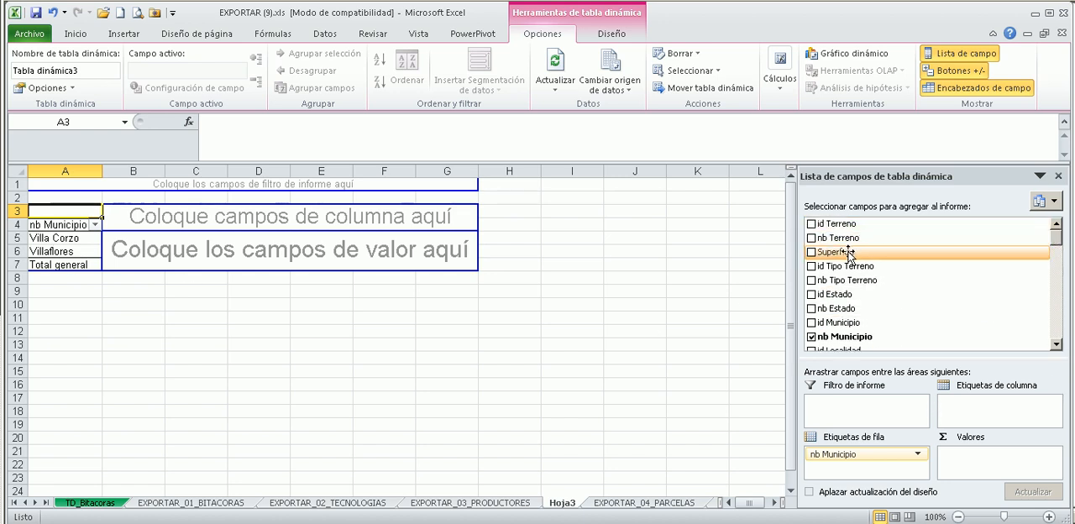
{"action": "left_click_drag", "start_coordinate": [850, 251], "coordinate": [1007, 474]}
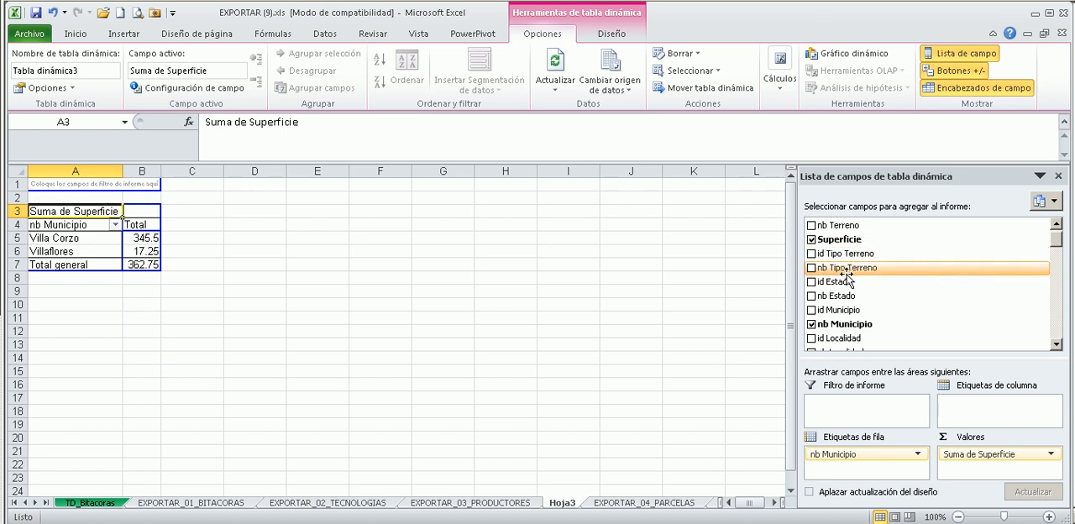
{"action": "left_click_drag", "start_coordinate": [882, 282], "coordinate": [987, 411]}
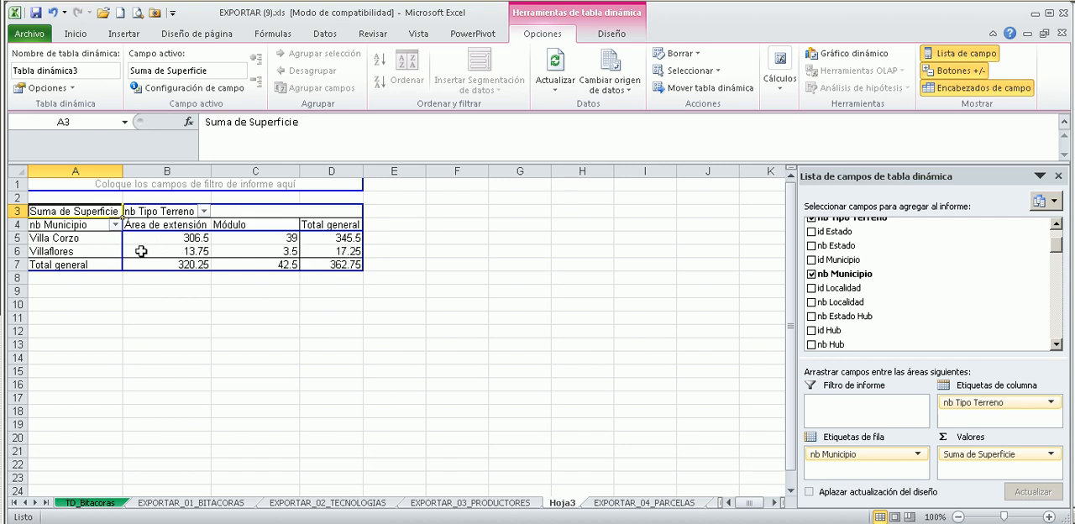
Examine the surface sums of Villa Corzo and Villaflores under Área de extensión and Módulo.
{"action": "left_click", "coordinate": [57, 238]}
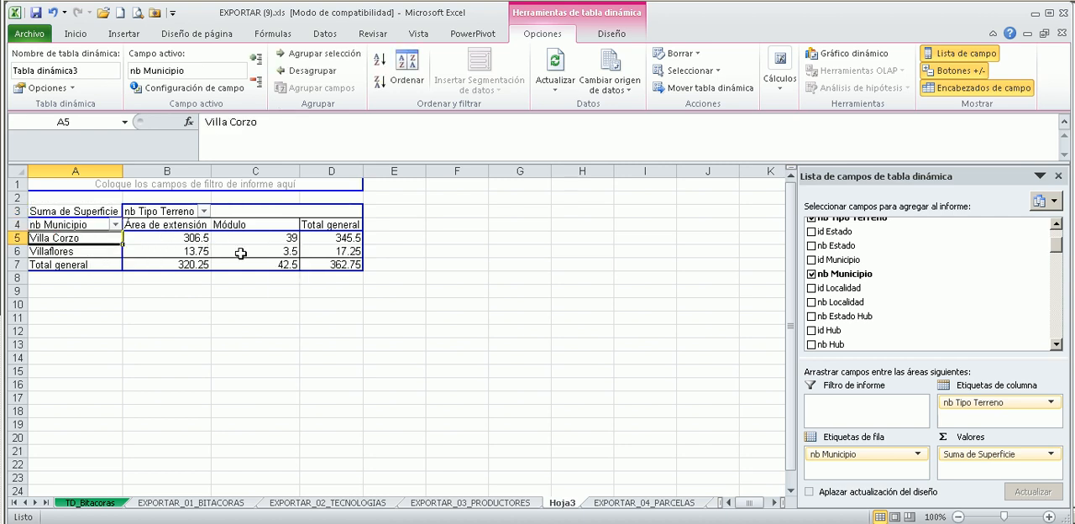
{"action": "left_click_drag", "start_coordinate": [179, 255], "coordinate": [248, 255]}
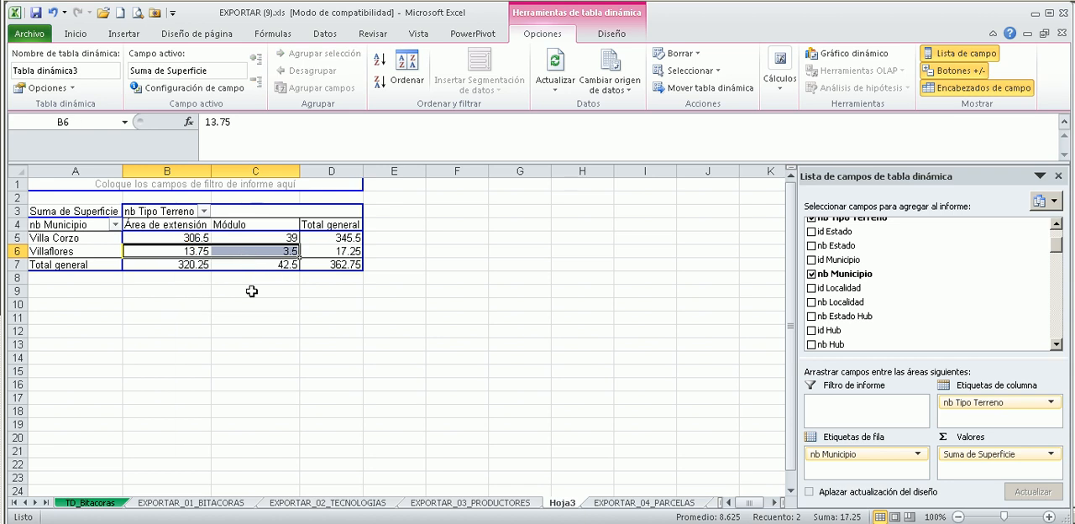
{"action": "left_click", "coordinate": [378, 333]}
{"action": "left_click", "coordinate": [266, 225]}
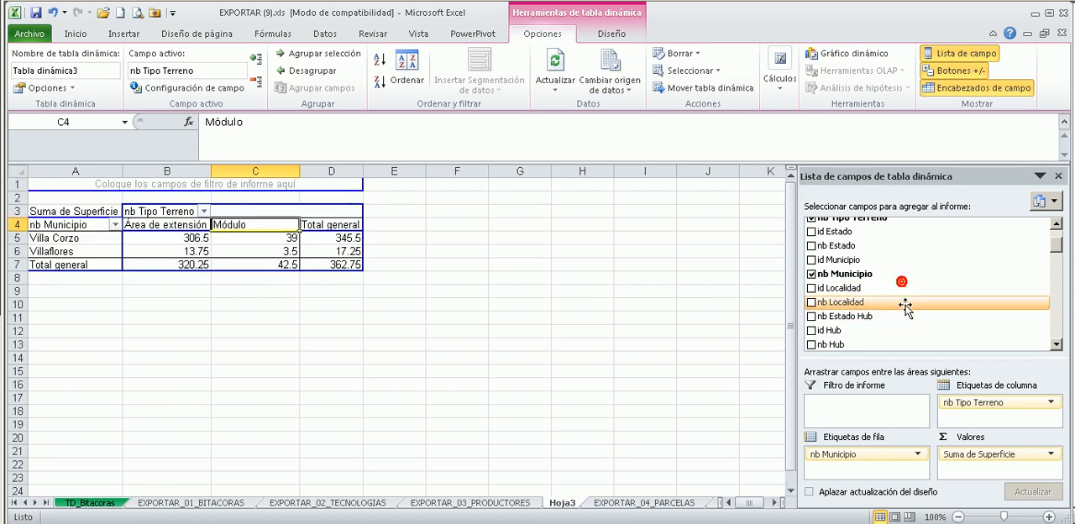
Look through the remaining parcel fields available for the pivot table, such as soil texture, property type, erosion and previous crop.
{"action": "scroll", "coordinate": [903, 296], "scroll_direction": "up", "scroll_amount": 2}
{"action": "scroll", "coordinate": [933, 303], "scroll_direction": "down", "scroll_amount": 5}
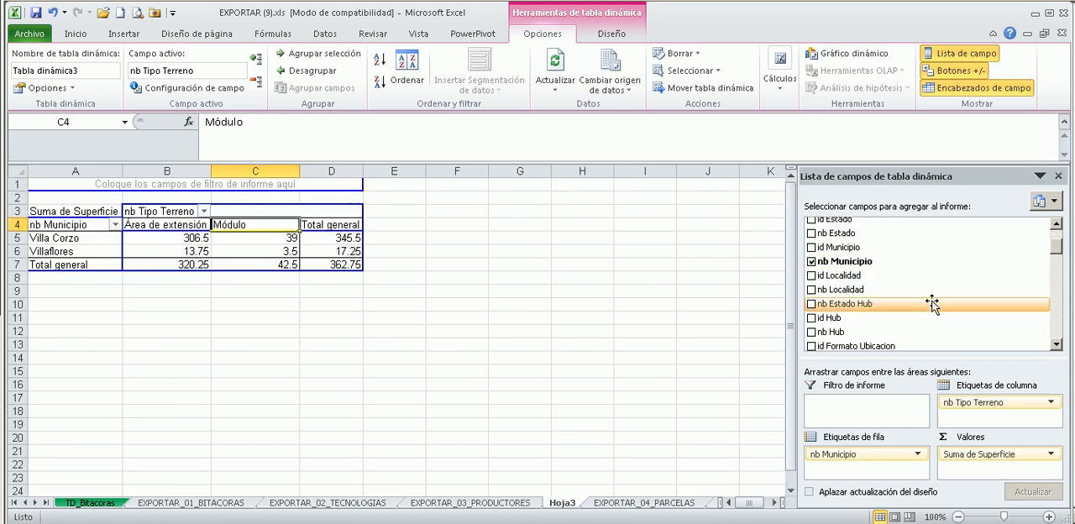
{"action": "scroll", "coordinate": [933, 303], "scroll_direction": "down", "scroll_amount": 1}
{"action": "scroll", "coordinate": [933, 303], "scroll_direction": "down", "scroll_amount": 9}
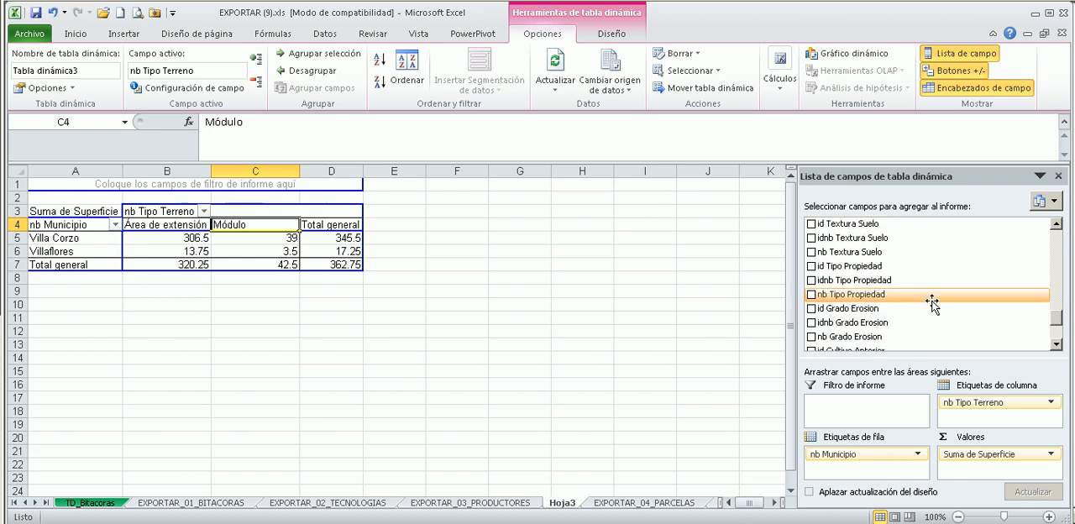
{"action": "scroll", "coordinate": [933, 304], "scroll_direction": "down", "scroll_amount": 3}
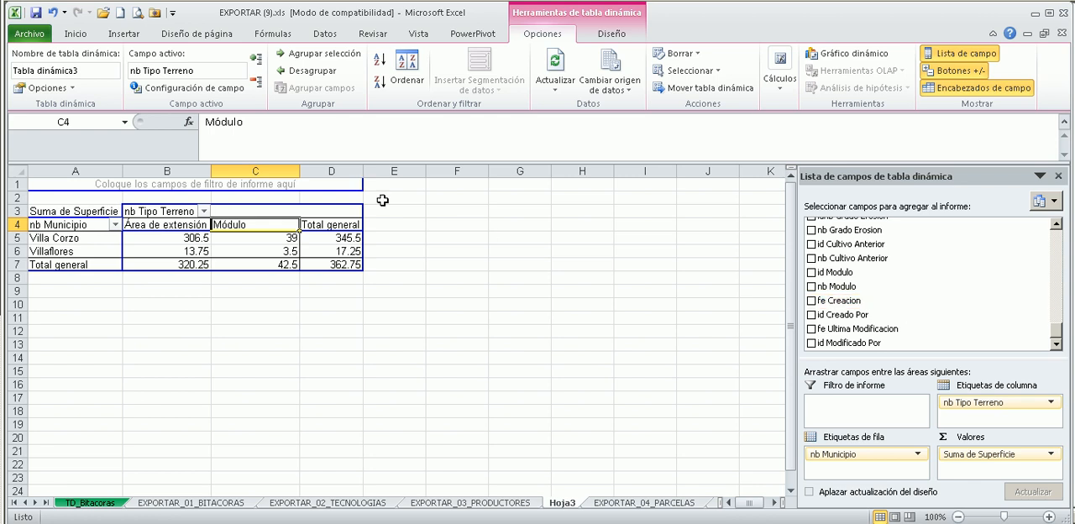
{"action": "mouse_move", "coordinate": [310, 250]}
{"action": "scroll", "coordinate": [924, 334], "scroll_direction": "up", "scroll_amount": 2}
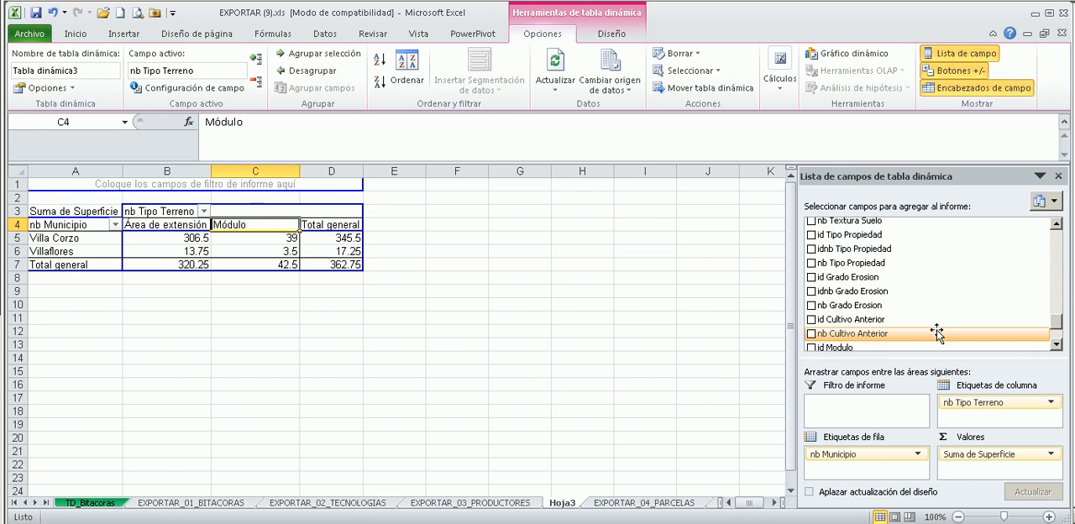
{"action": "scroll", "coordinate": [932, 328], "scroll_direction": "up", "scroll_amount": 4}
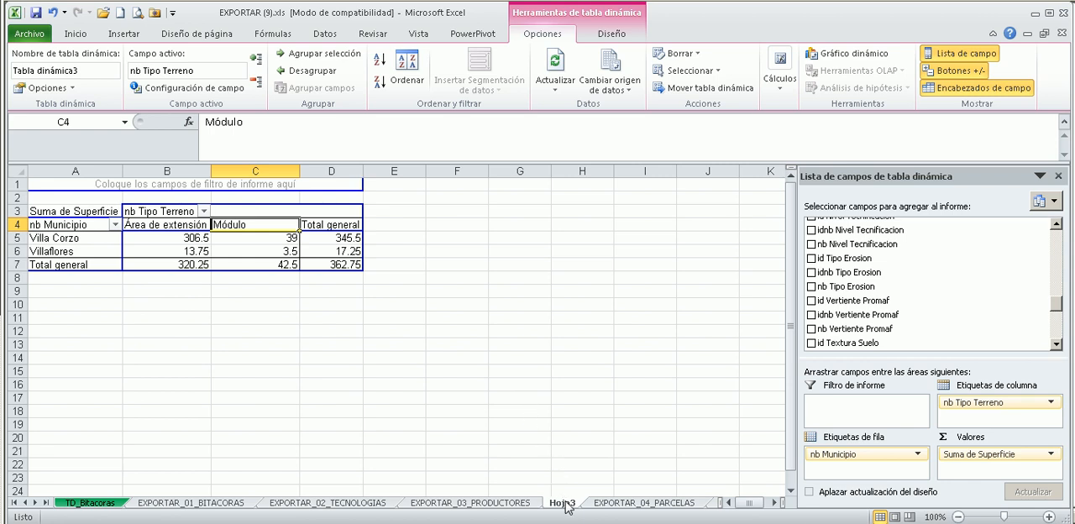
{"action": "left_click", "coordinate": [193, 250]}
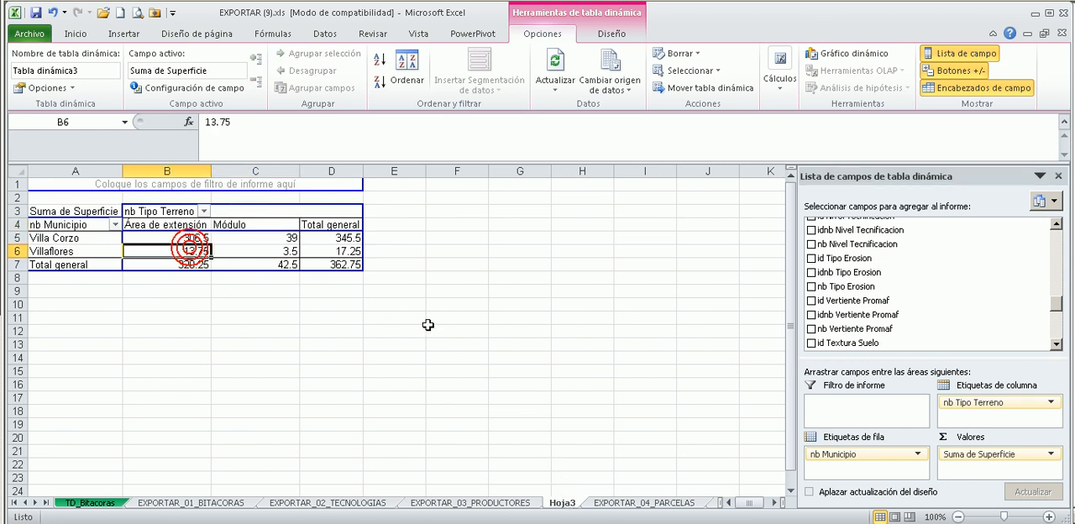
{"action": "left_click_drag", "start_coordinate": [1059, 303], "coordinate": [1063, 239]}
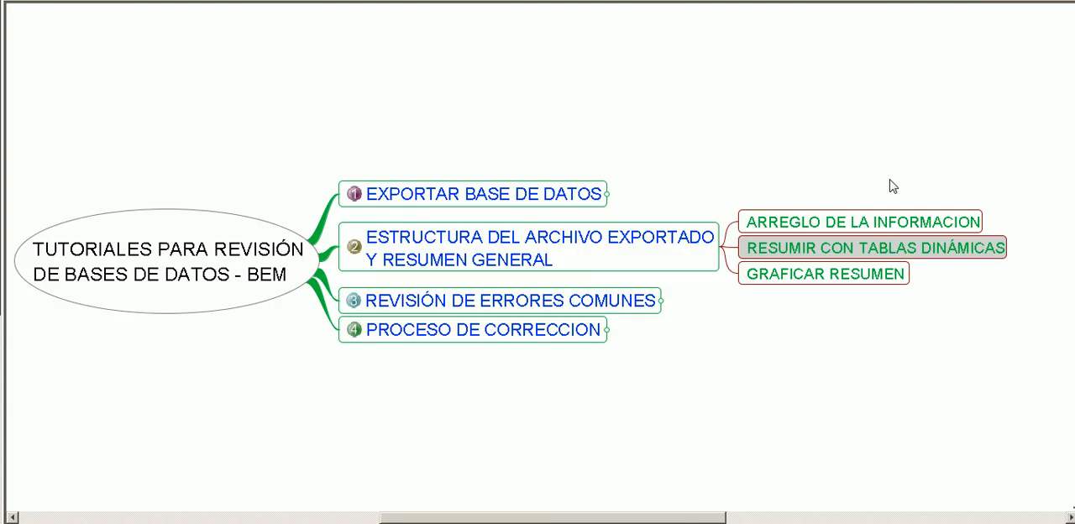
In the tutorial mind map, expand REVISIÓN DE ERRORES COMUNES and collapse ESTRUCTURA DEL ARCHIVO EXPORTADO Y RESUMEN GENERAL.
{"action": "left_click", "coordinate": [448, 325]}
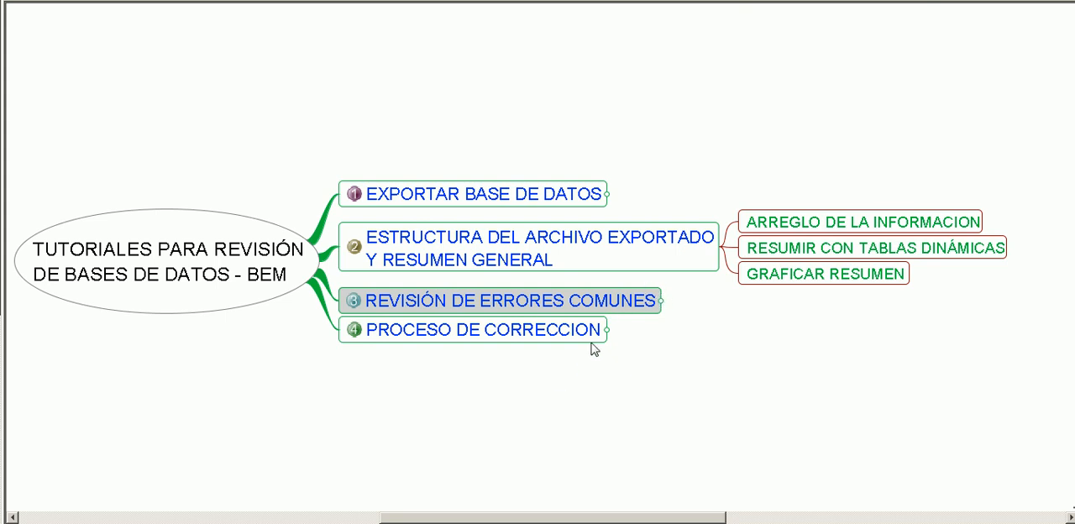
{"action": "left_click", "coordinate": [594, 307]}
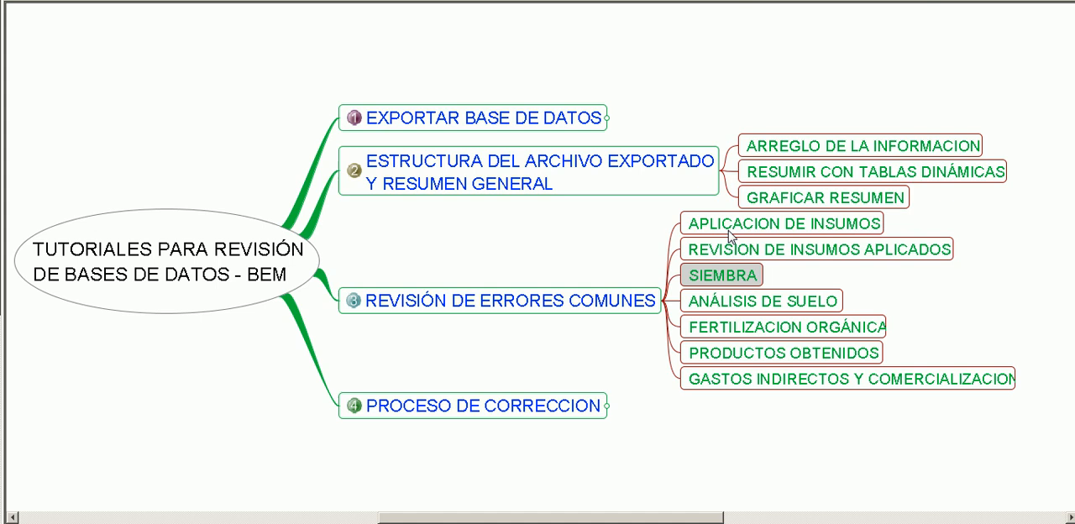
{"action": "left_click", "coordinate": [679, 172]}
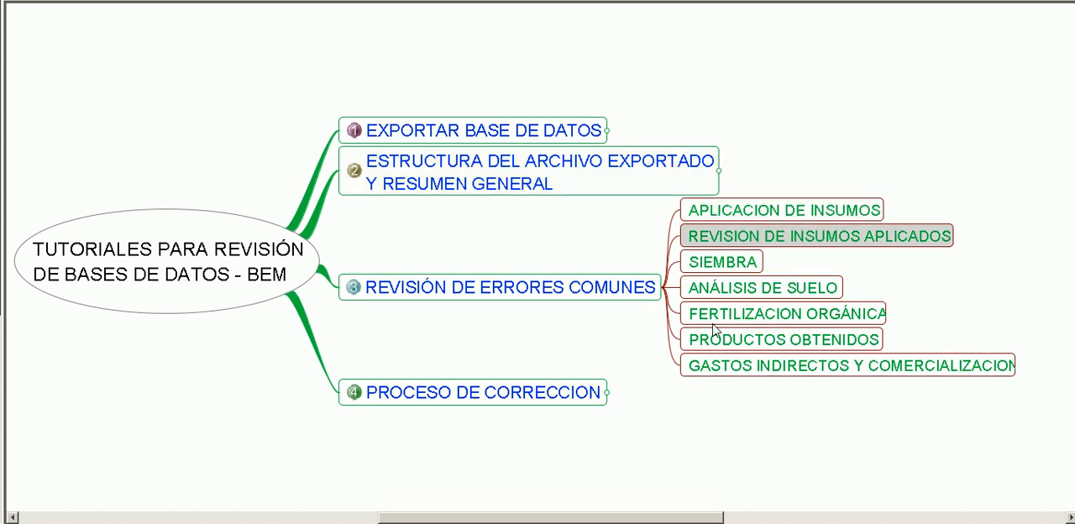